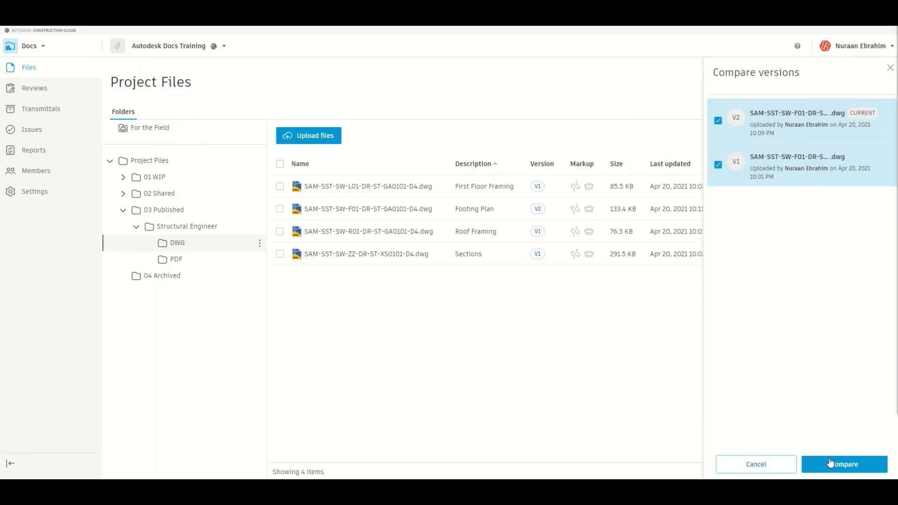
- Compare footing plan v2 (Document A) against v1 (Document B), using Layout1 for both
left_click(834, 465)
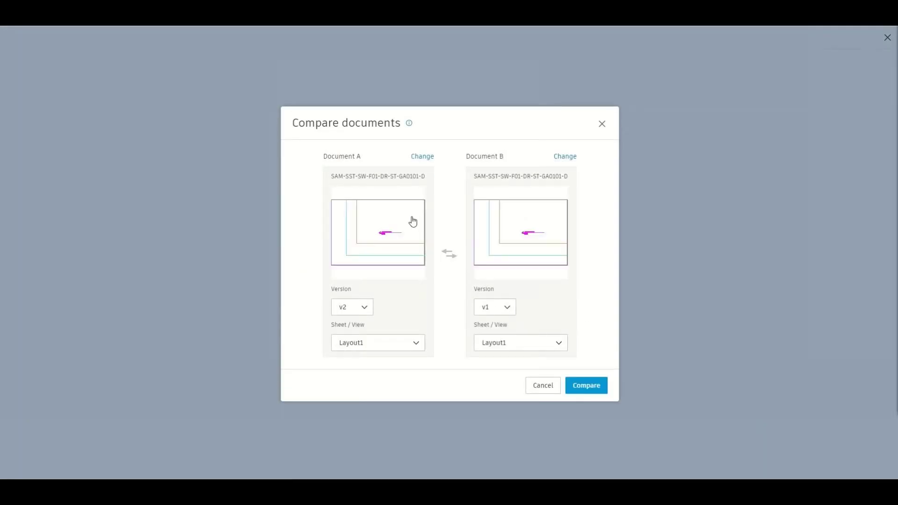
left_click(412, 345)
left_click(412, 345)
left_click(538, 343)
left_click(558, 343)
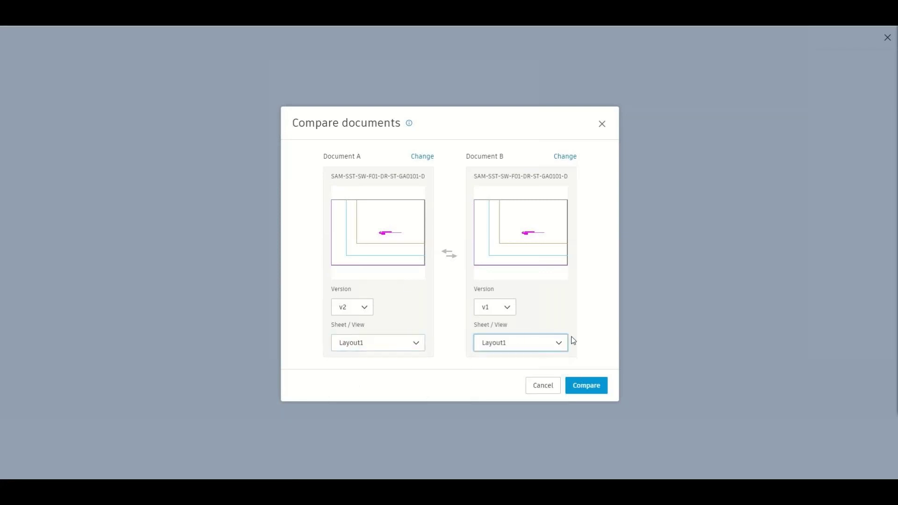
left_click(594, 390)
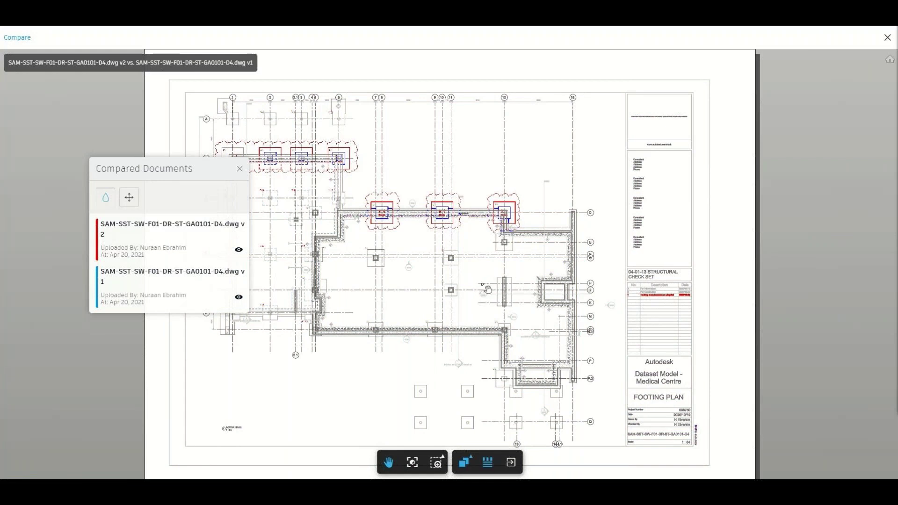
- Zoom into the clouded footings and toggle the difference colours off and back on
mouse_move(487, 290)
left_mouse_down()
mouse_move(557, 368)
mouse_move(533, 259)
mouse_move(601, 354)
left_mouse_up()
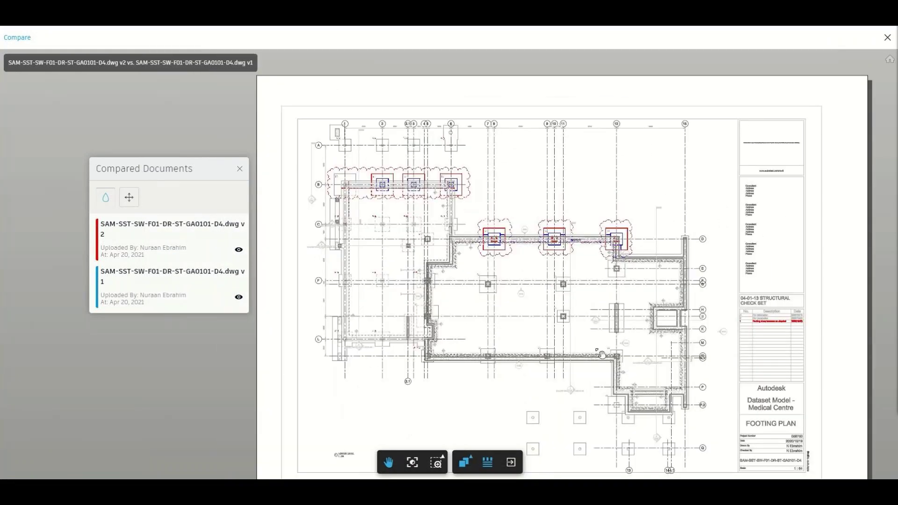
scroll(580, 243, "up", 5)
scroll(540, 275, "up", 3)
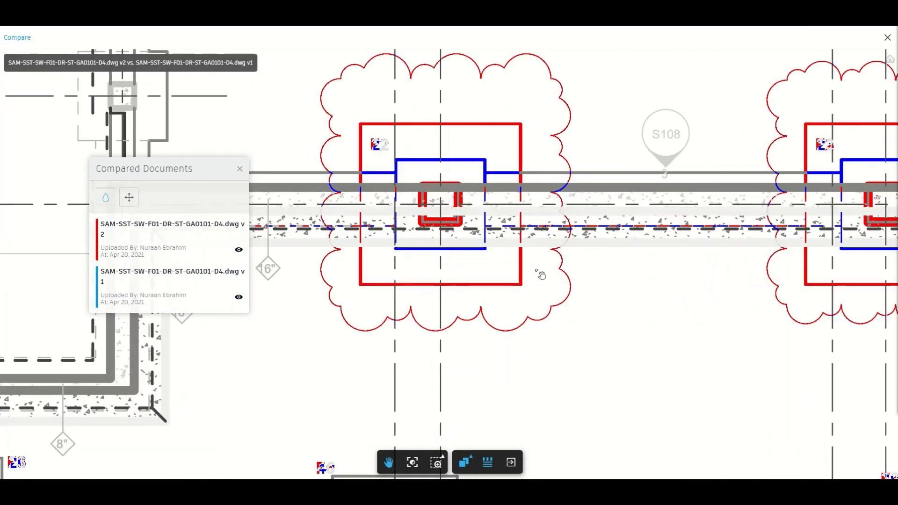
left_click(107, 200)
left_click(108, 200)
- Zoom to the revision table note 'Footing sizes increase as clouded' in the title block
scroll(291, 308, "down", 3)
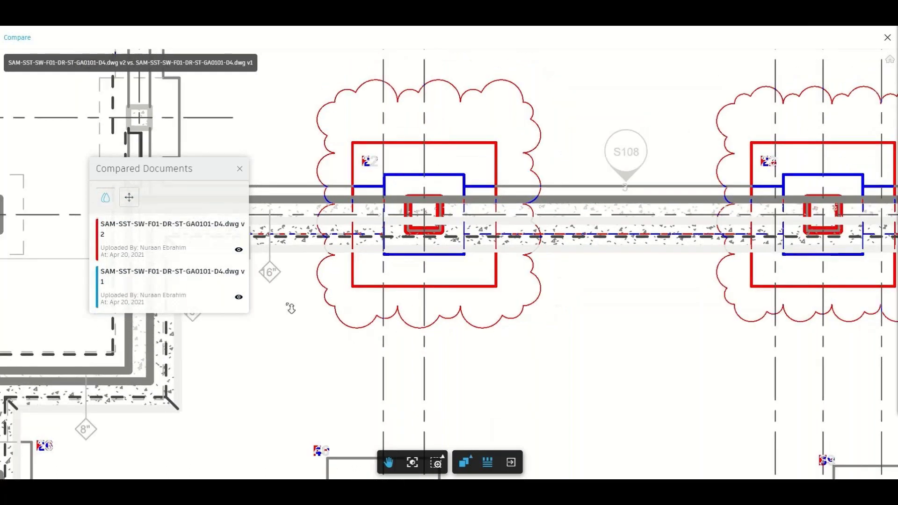
scroll(291, 308, "down", 1)
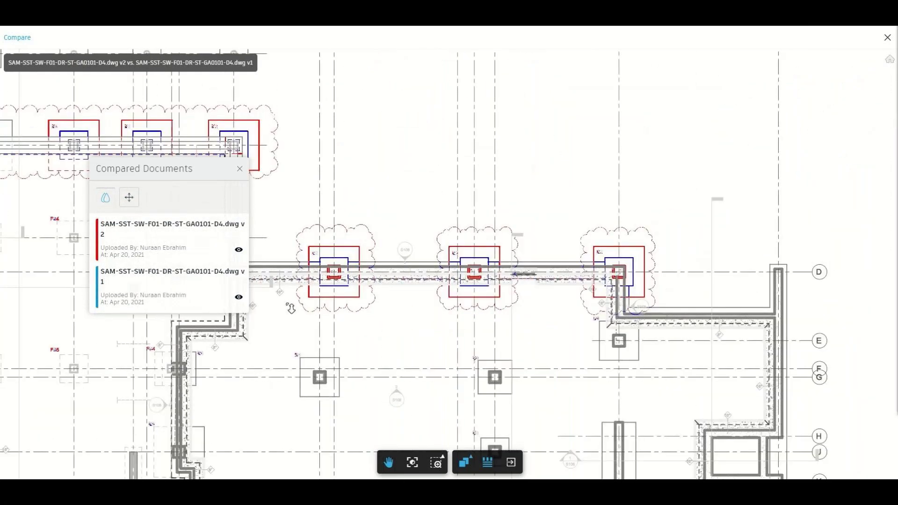
scroll(291, 308, "down", 3)
left_click_drag(306, 319, 277, 226)
scroll(670, 312, "up", 5)
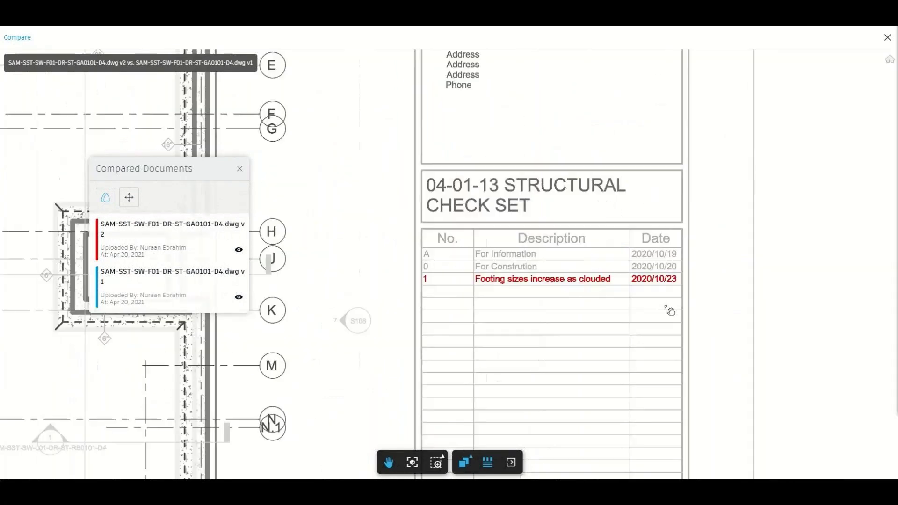
scroll(669, 312, "down", 3)
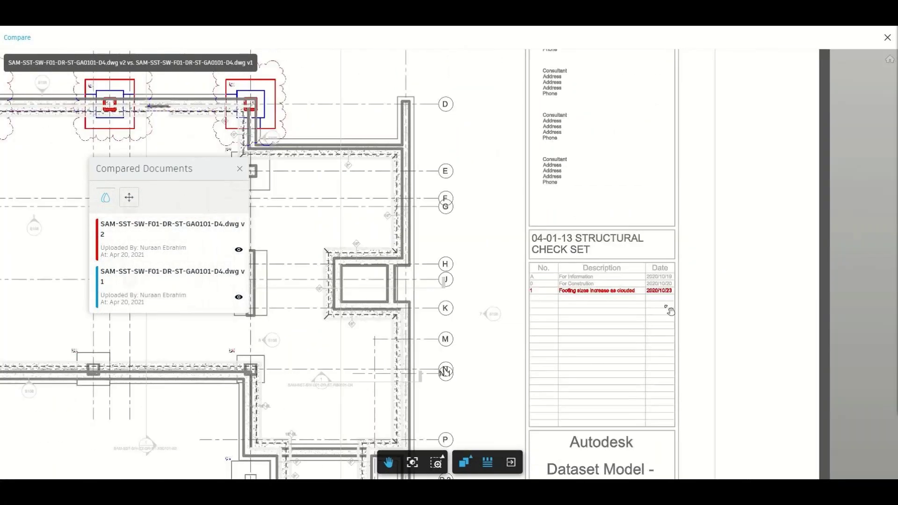
scroll(670, 311, "down", 4)
left_click_drag(614, 271, 629, 311)
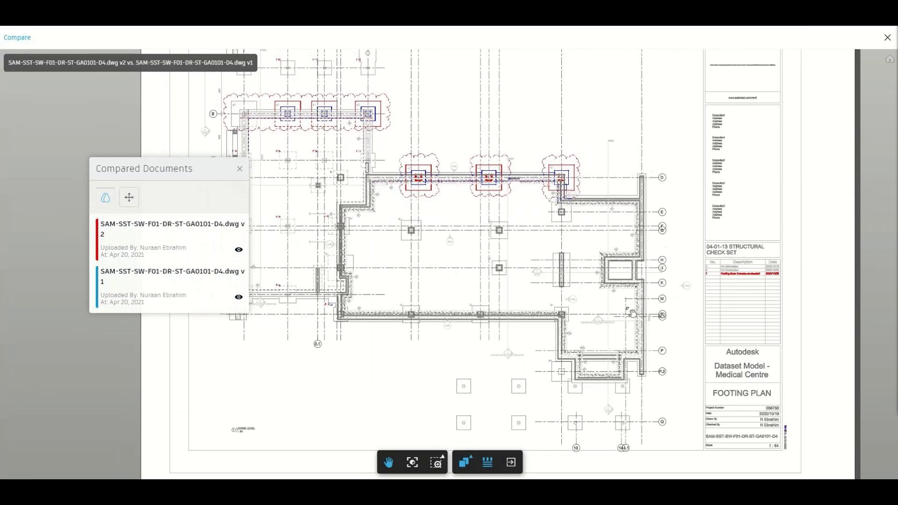
left_click(466, 467)
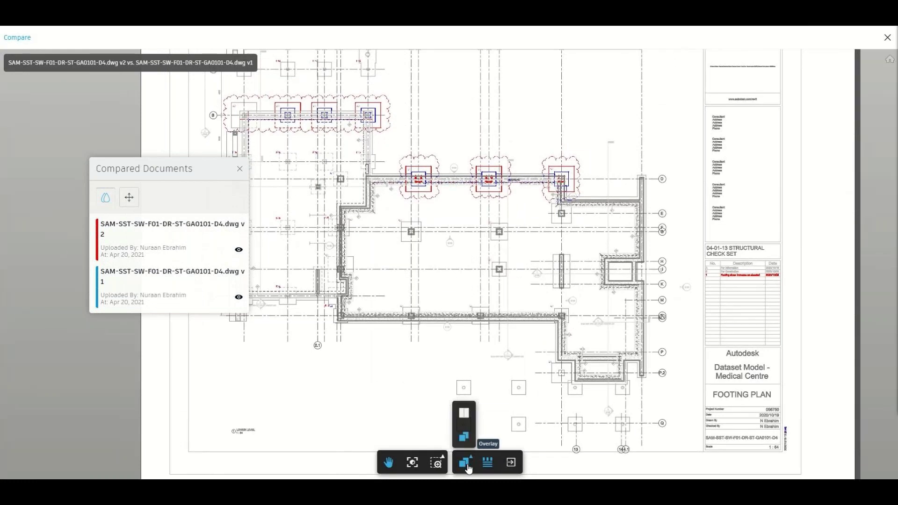
- Switch to Side by Side view and drag the divider right to reveal more of v2
left_click(464, 413)
mouse_move(452, 263)
left_mouse_down()
mouse_move(419, 259)
mouse_move(473, 273)
mouse_move(593, 244)
mouse_move(648, 304)
mouse_move(245, 265)
mouse_move(386, 289)
mouse_move(645, 309)
mouse_move(781, 347)
left_mouse_up()
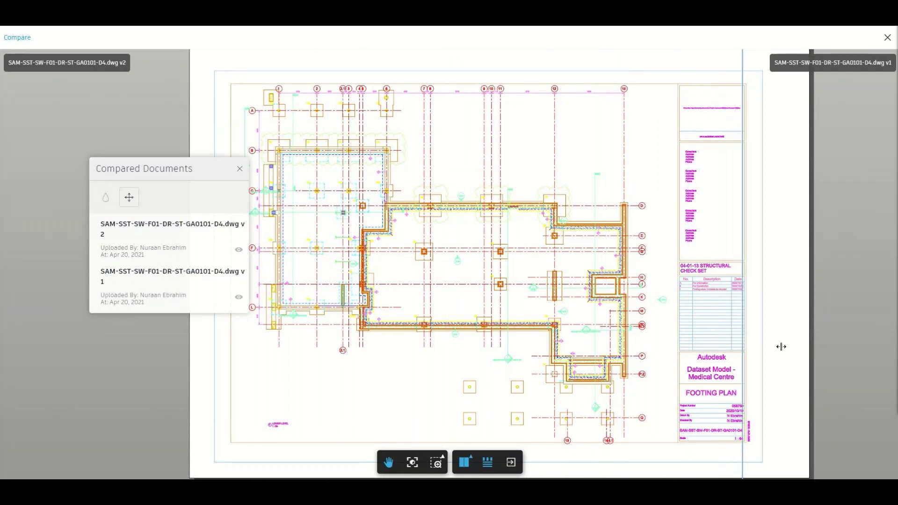
left_click(464, 463)
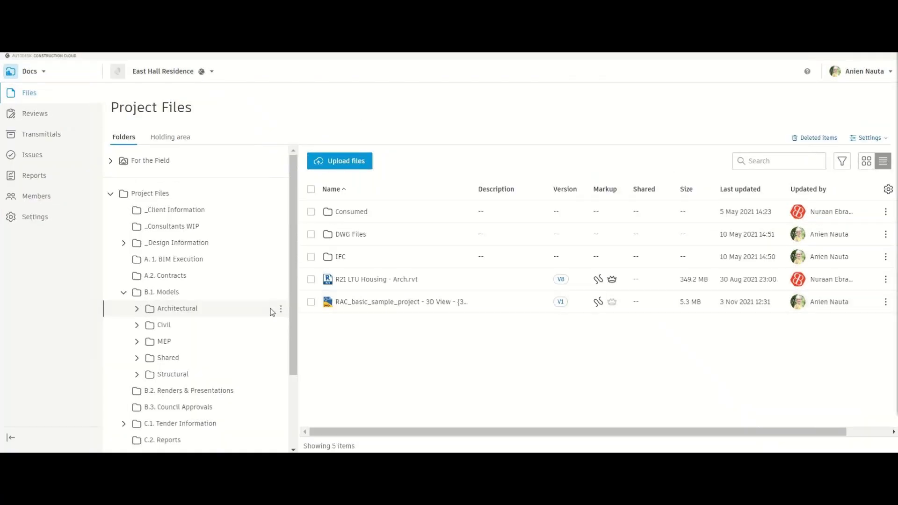
left_click(280, 311)
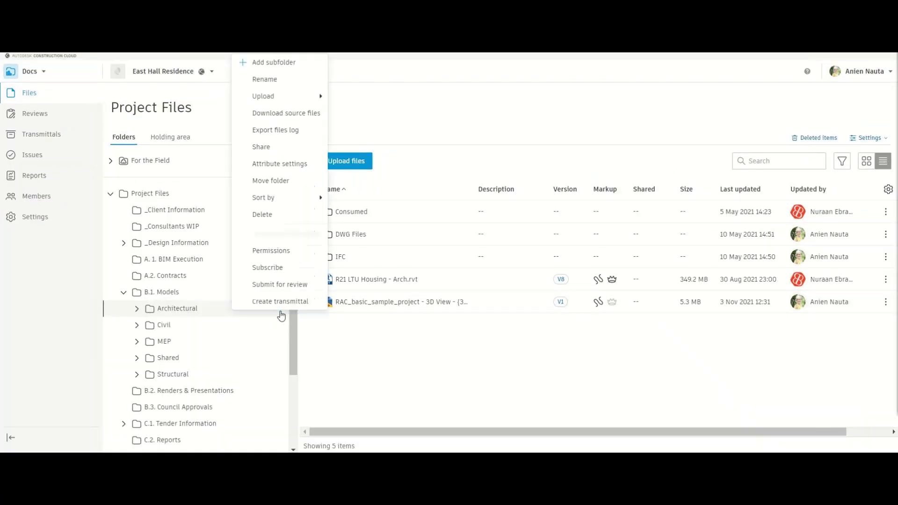
left_click(286, 259)
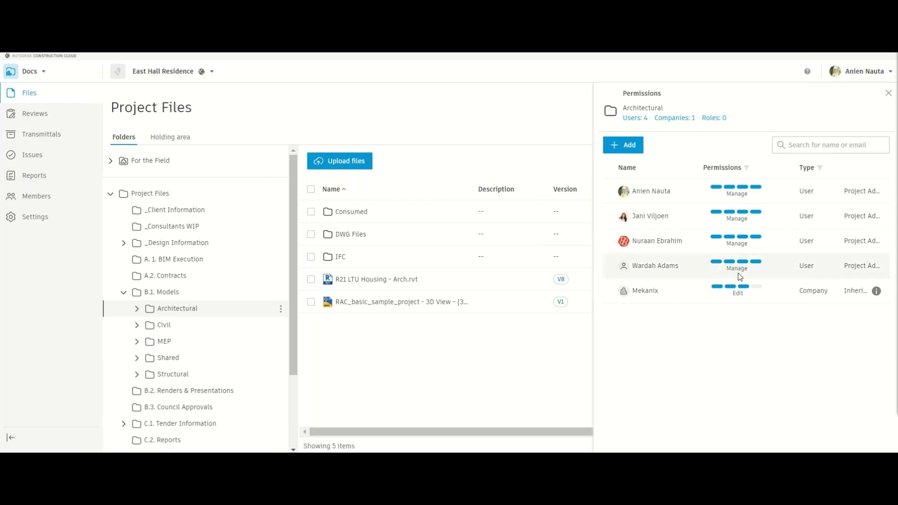
left_click(731, 169)
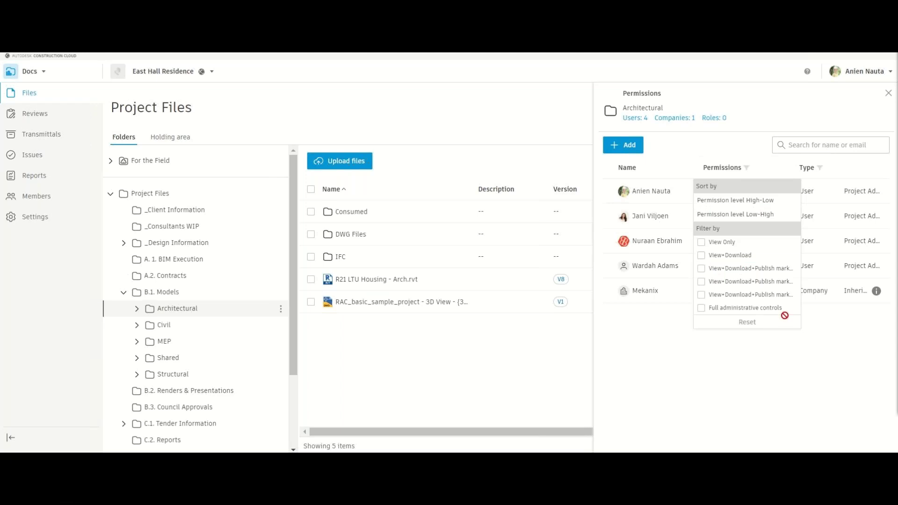
left_click(788, 377)
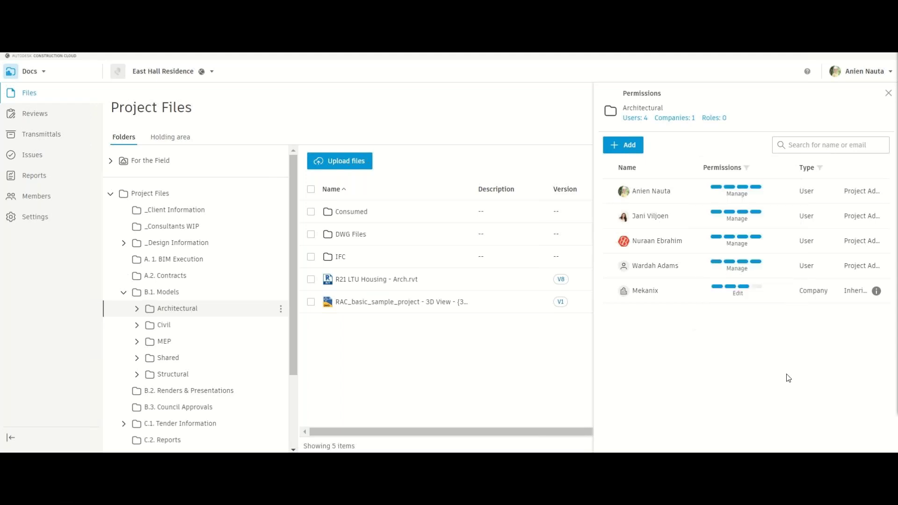
left_click(888, 93)
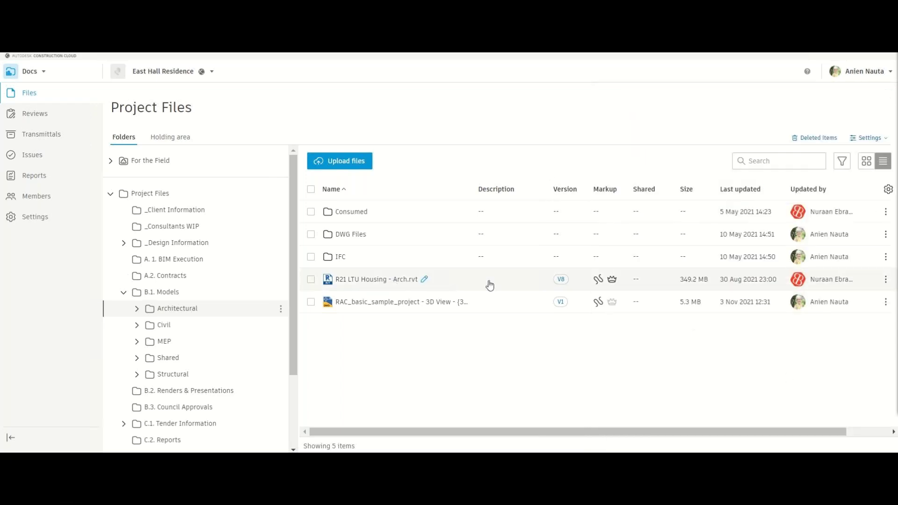
- Open the R21 LTU Housing - Arch.rvt model and zoom in on the front wing
left_click(490, 285)
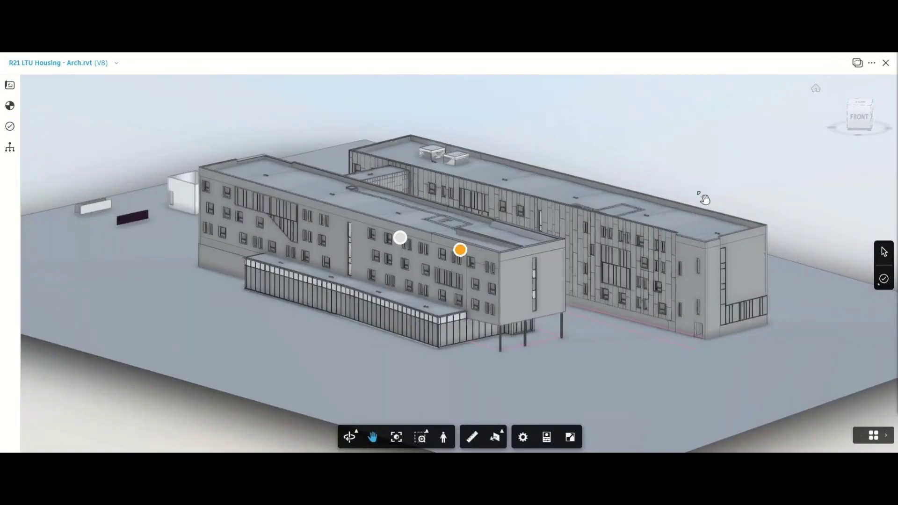
left_click_drag(725, 190, 473, 306)
scroll(474, 307, "up", 5)
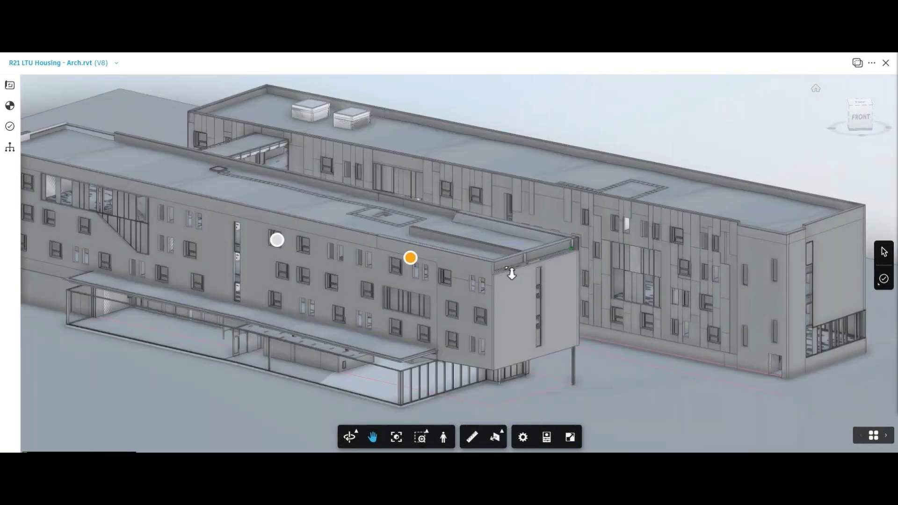
scroll(474, 307, "up", 1)
- Start a measurement at the roof corner, then cancel it and zoom back out
left_click(471, 436)
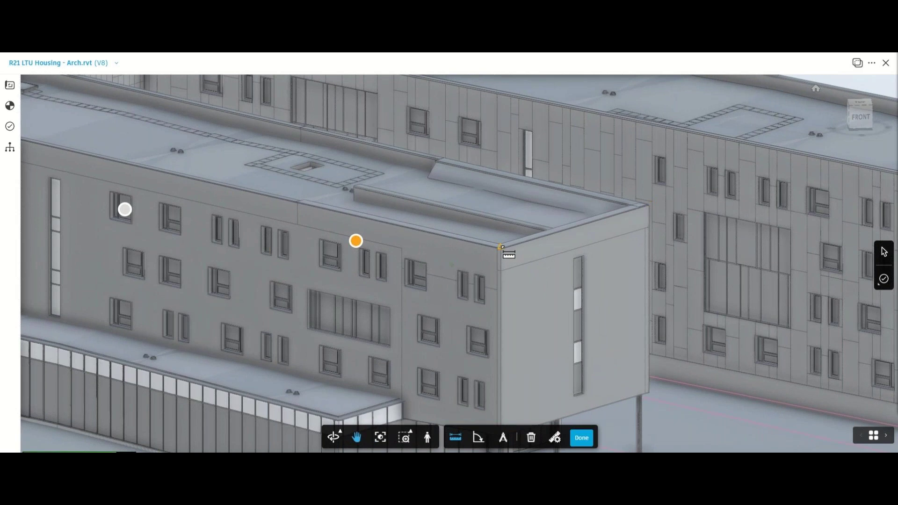
left_click(500, 247)
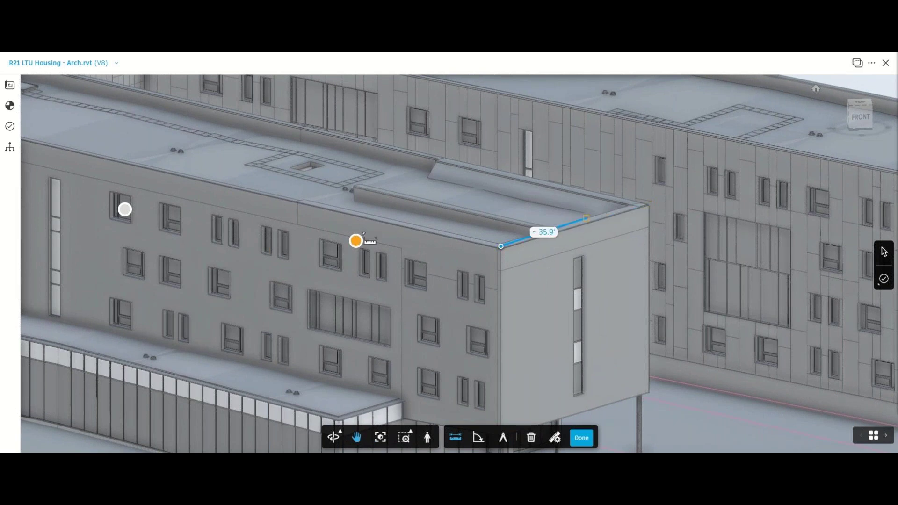
key("Escape")
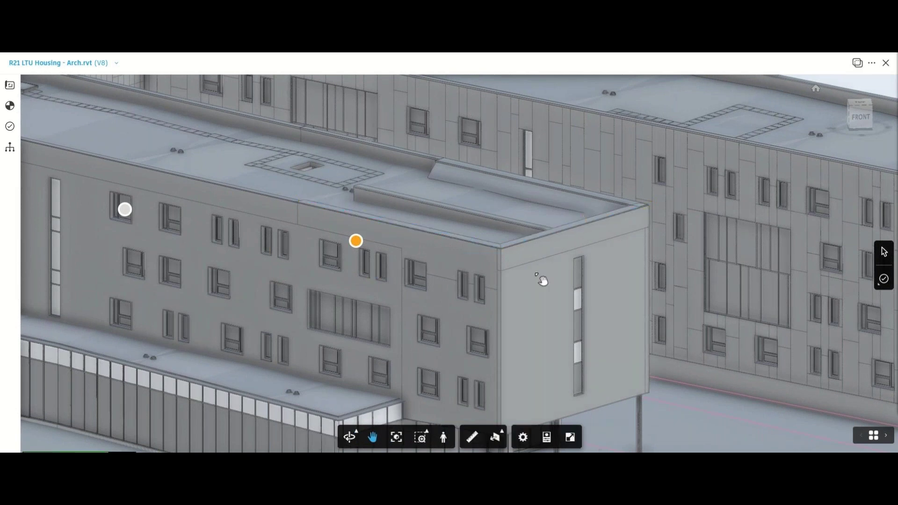
scroll(540, 281, "down", 1)
scroll(538, 283, "down", 3)
- Orbit the building, cut it with a Y section plane, rotate the plane, then remove the section
left_click(349, 436)
left_click_drag(506, 343, 477, 345)
left_click_drag(547, 352, 551, 351)
scroll(551, 350, "down", 2)
left_click(494, 442)
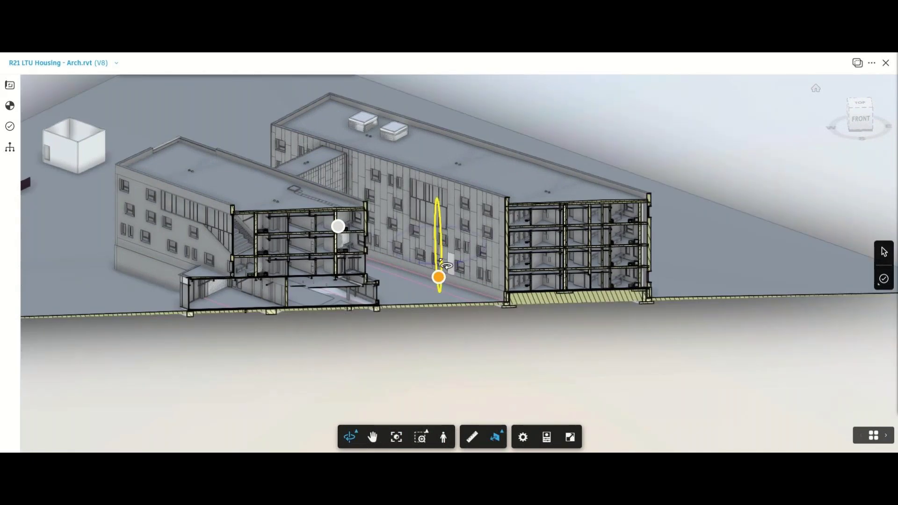
mouse_move(443, 271)
left_mouse_down()
mouse_move(475, 276)
mouse_move(502, 263)
mouse_move(463, 282)
mouse_move(407, 277)
left_mouse_up()
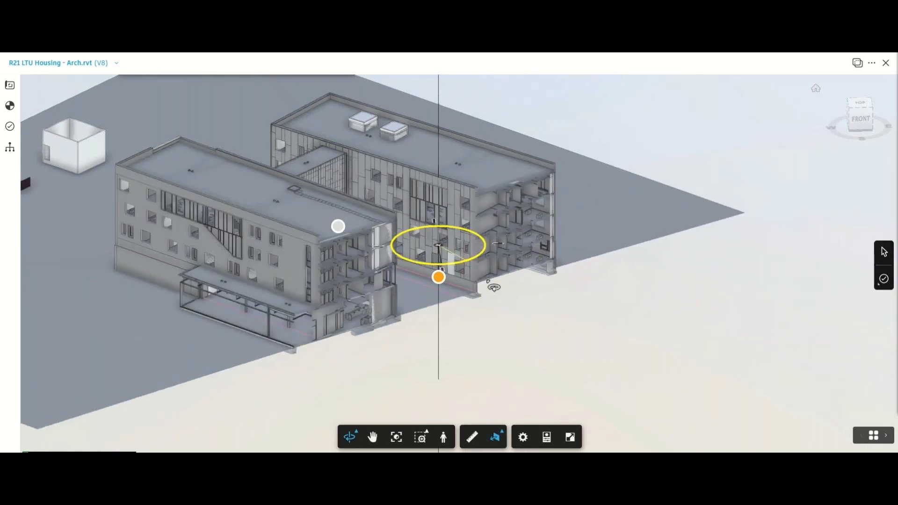
left_click(497, 439)
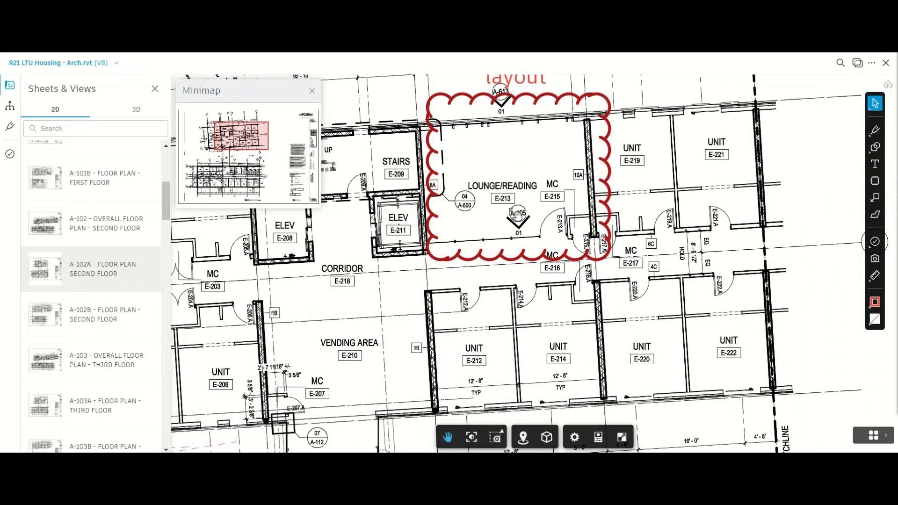
mouse_move(518, 213)
left_mouse_down()
mouse_move(467, 306)
mouse_move(565, 205)
mouse_move(516, 209)
left_mouse_up()
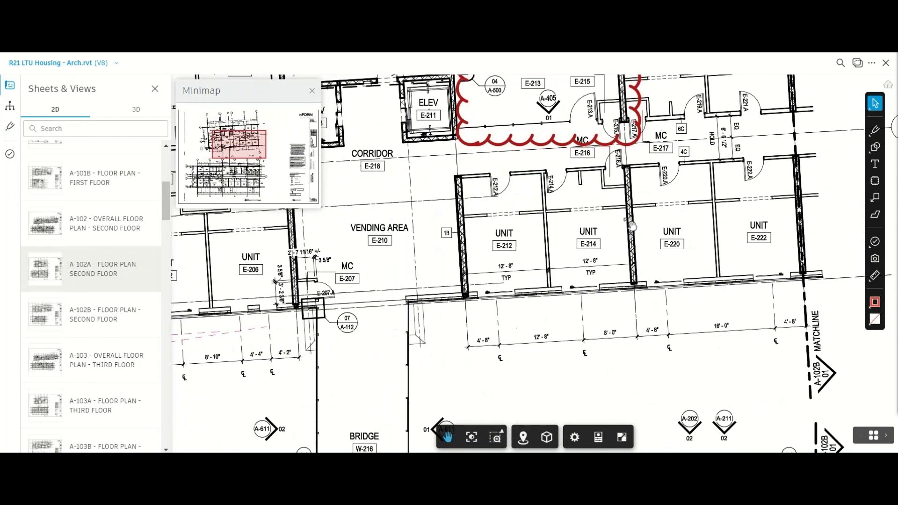
- Draw a cloud markup around units E-212 and E-214 and publish it
key("r")
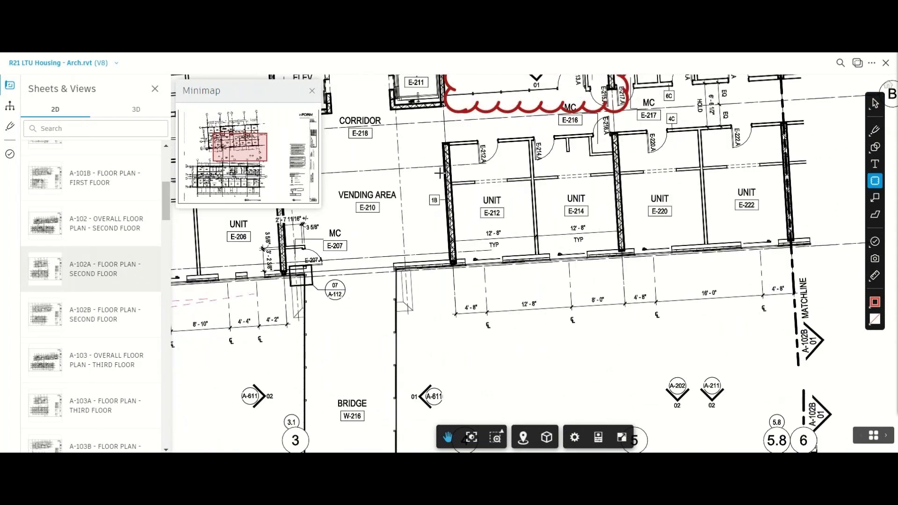
left_click_drag(439, 173, 579, 320)
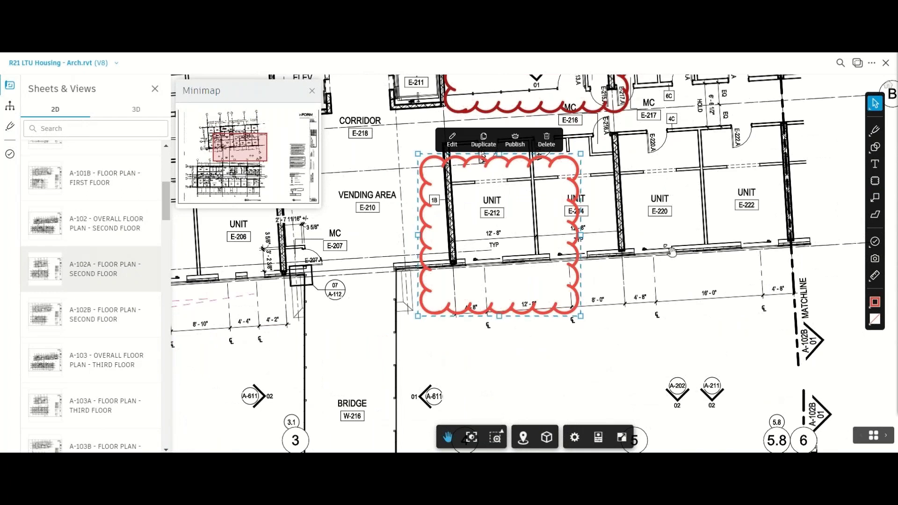
left_click(515, 141)
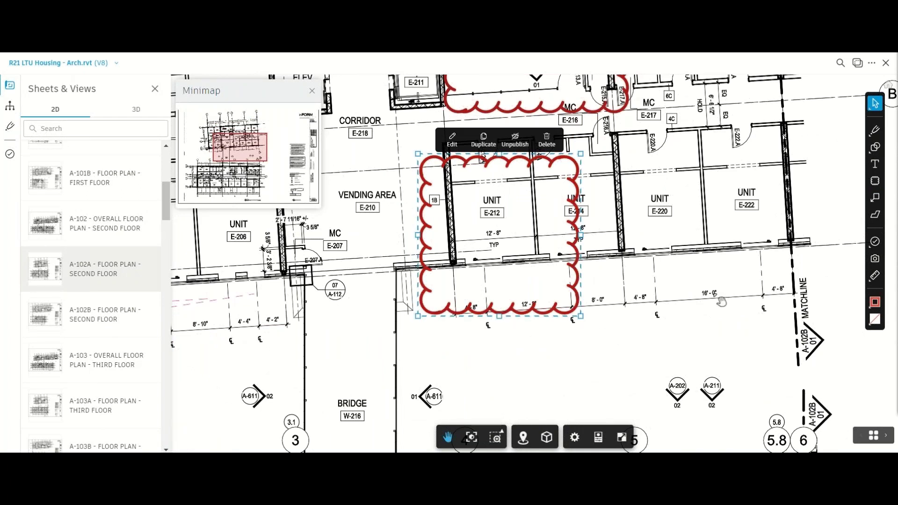
left_click(451, 141)
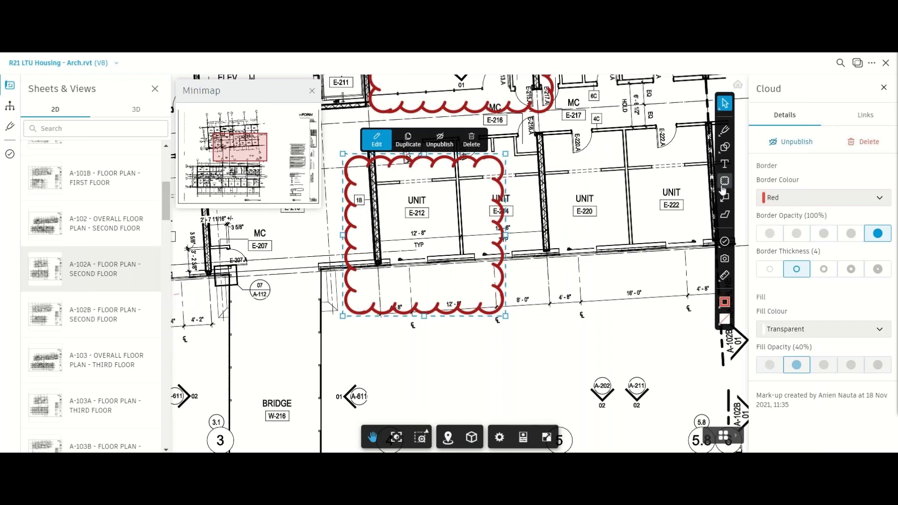
- Add an 'Update layout' text markup with a transparent border beside the cloud, then close the sheet
left_click(724, 163)
left_click_drag(497, 242, 553, 296)
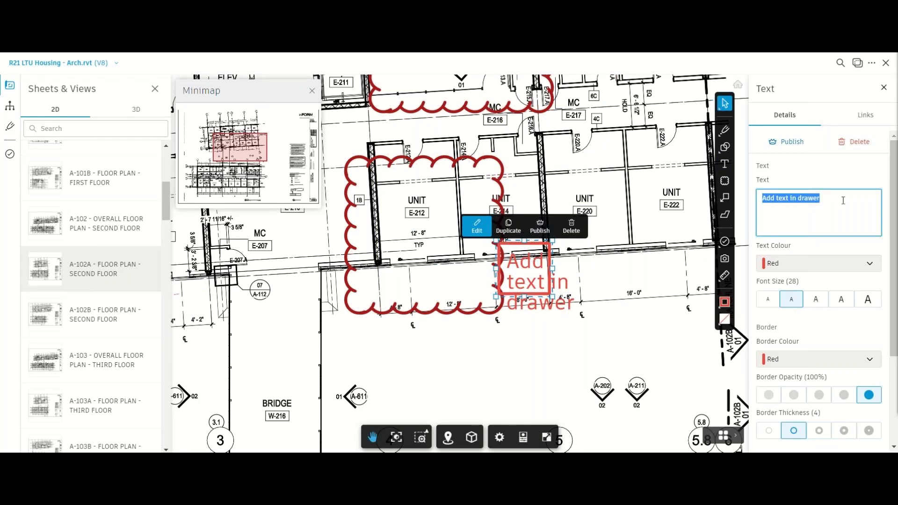
type("Update")
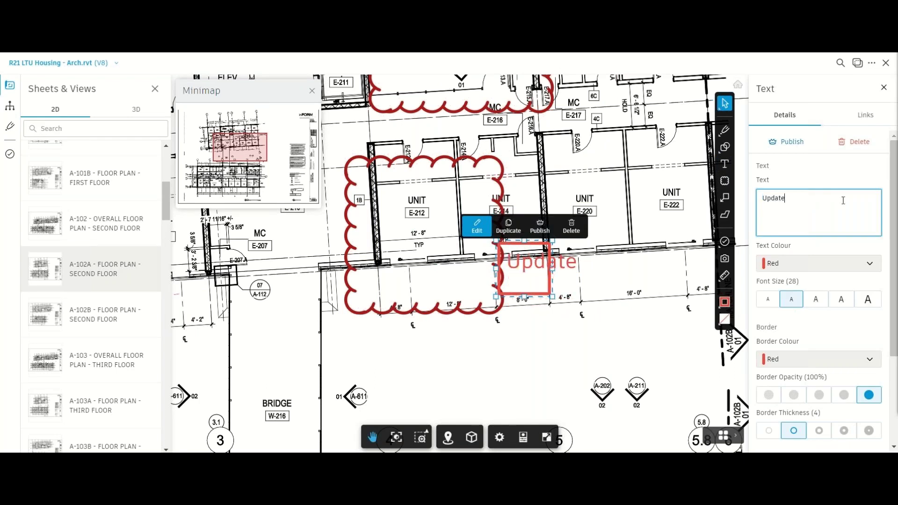
type(" layout")
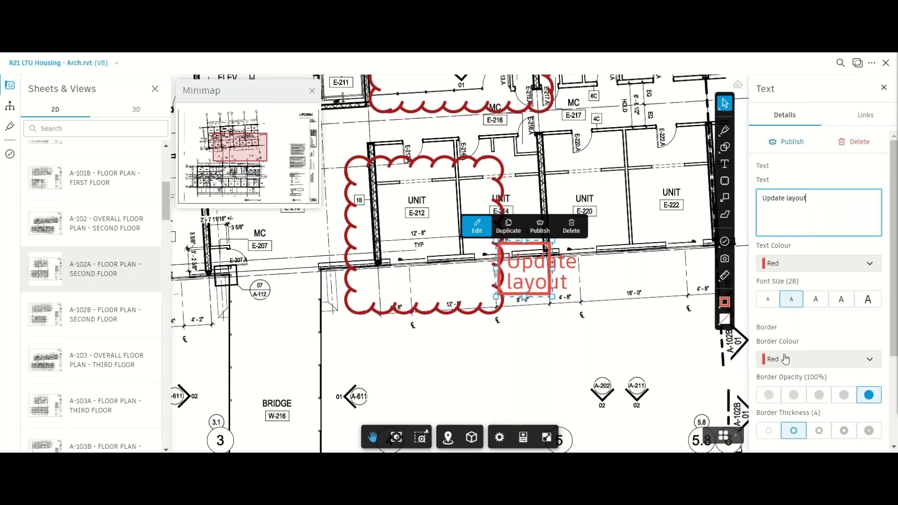
left_click(785, 359)
left_click(863, 401)
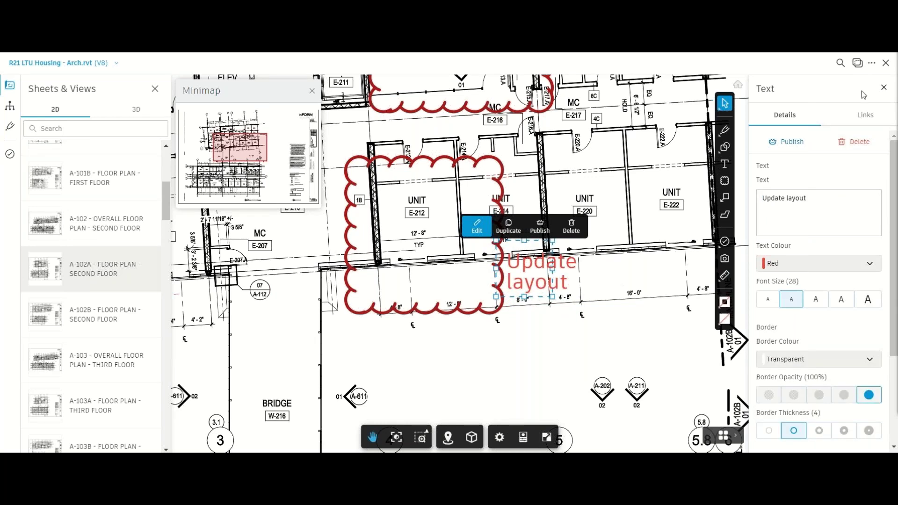
left_click(884, 88)
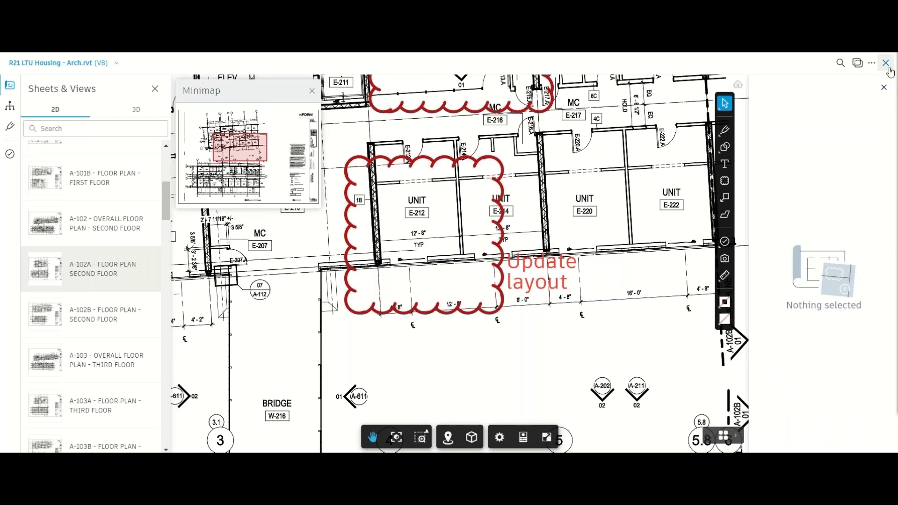
left_click(886, 63)
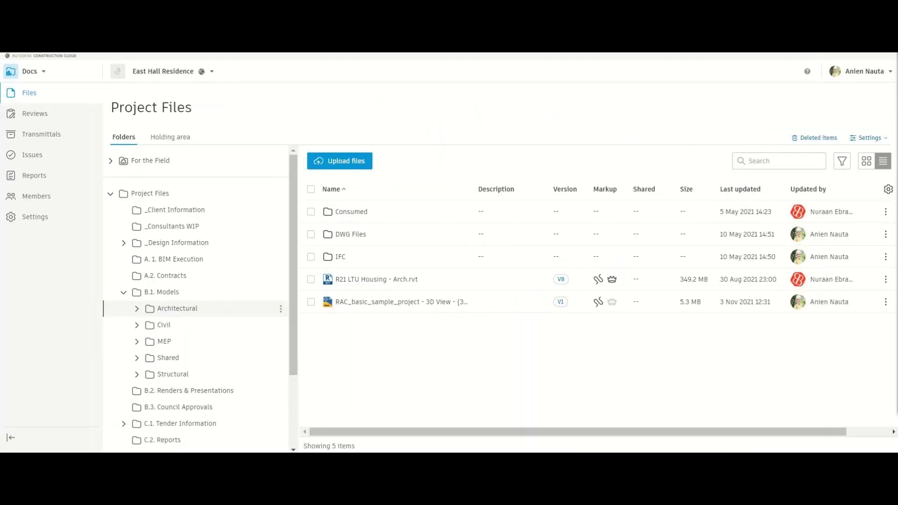
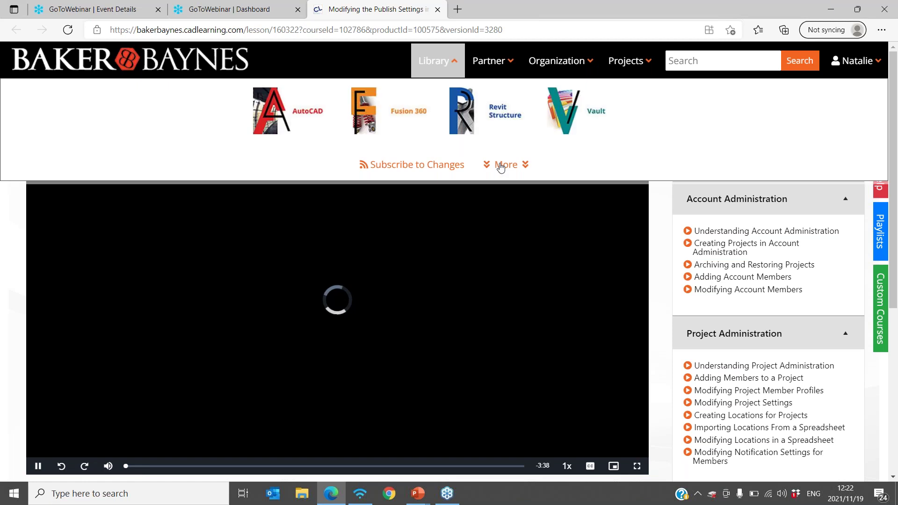
- Open the Autodesk Construction Cloud 2022 product page from the full Library product list
left_click(500, 166)
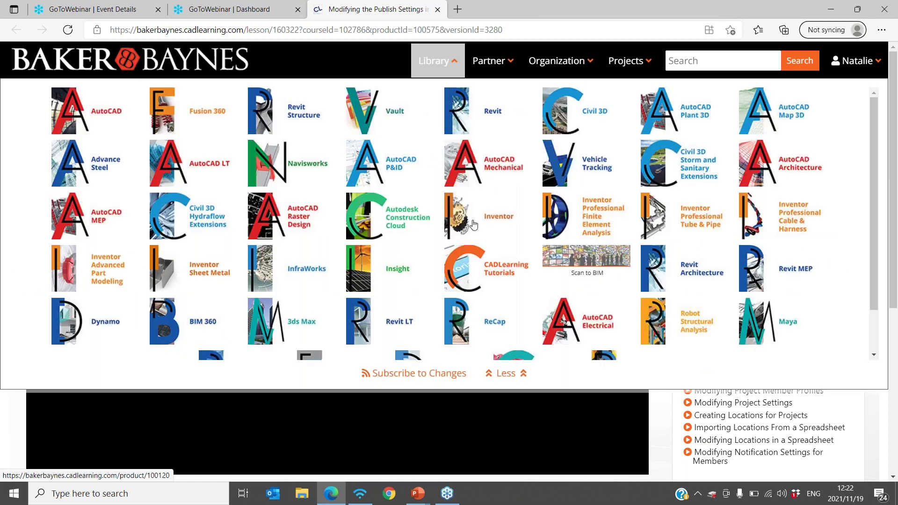
scroll(470, 220, "down", 1)
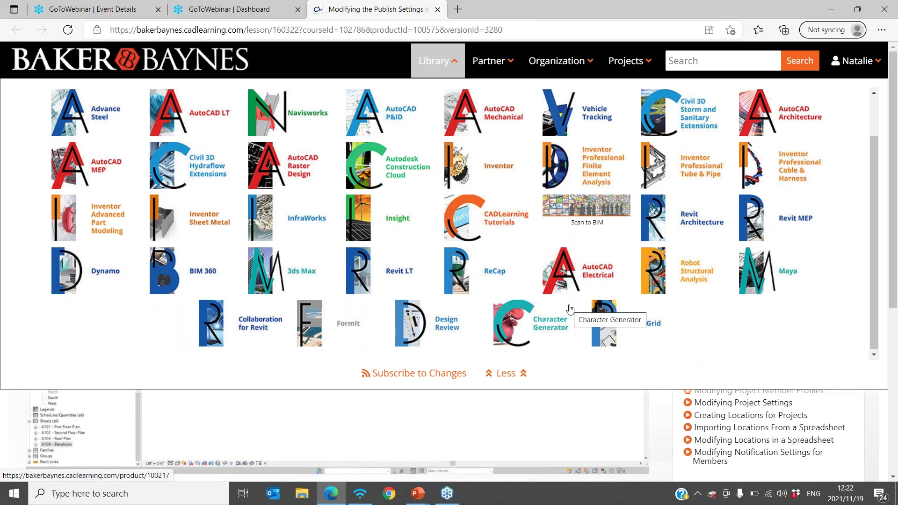
left_click(372, 166)
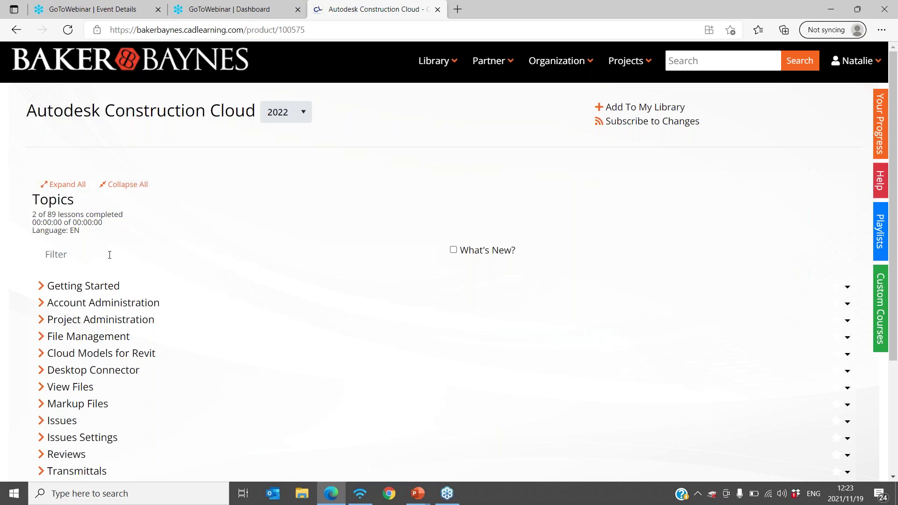
- Filter the topics by 'versioning' and open the Understanding File Versioning lesson
left_click(109, 254)
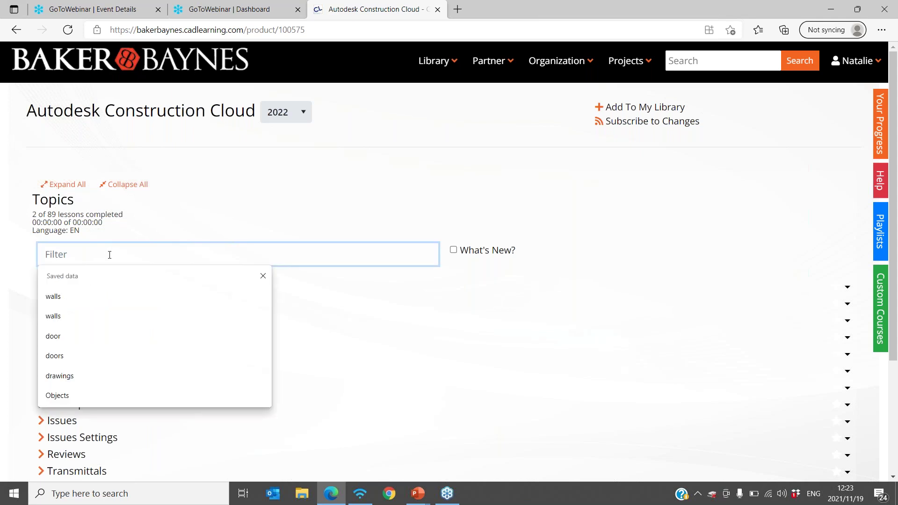
type("v")
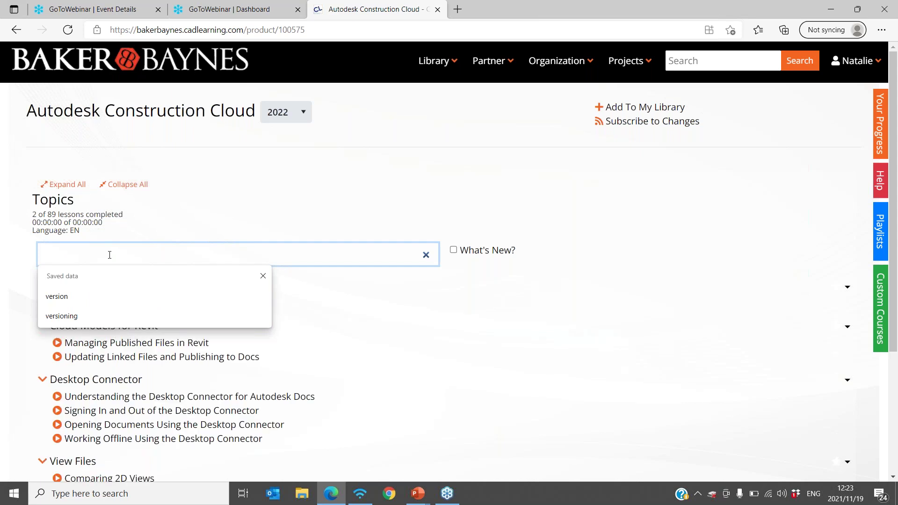
type("ersioning")
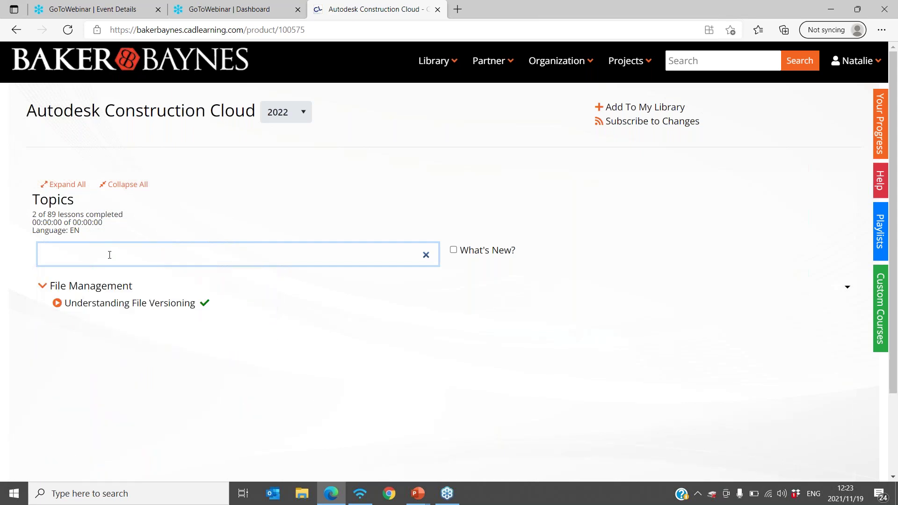
left_click(120, 304)
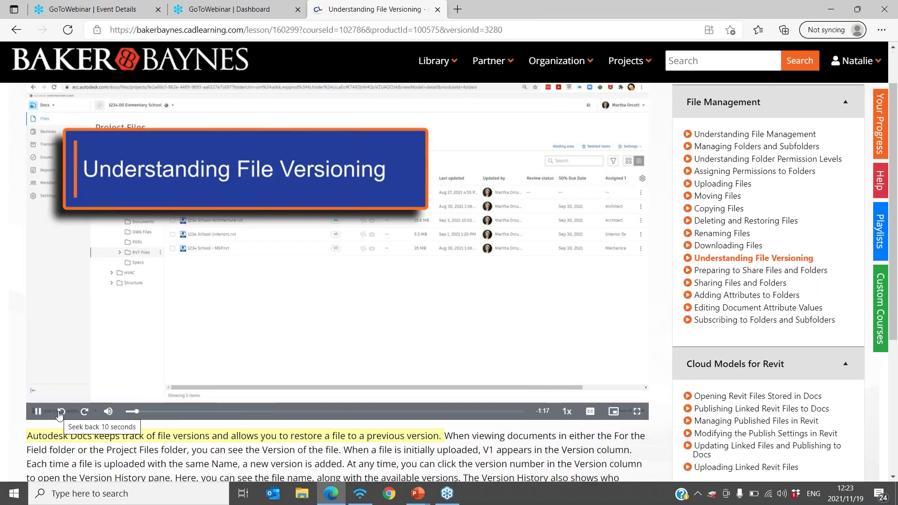
- Watch Understanding File Versioning to completion while scrolling through the transcript and lesson sidebar
mouse_move(109, 414)
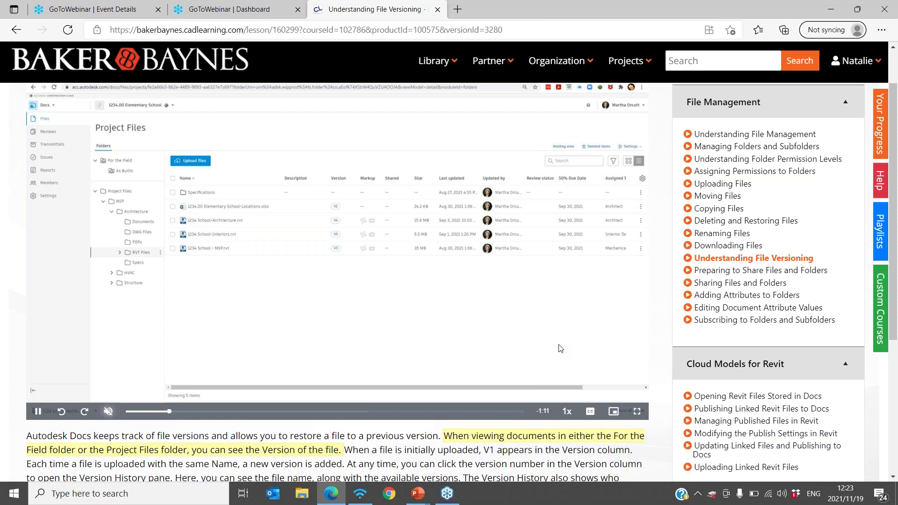
scroll(560, 348, "down", 3)
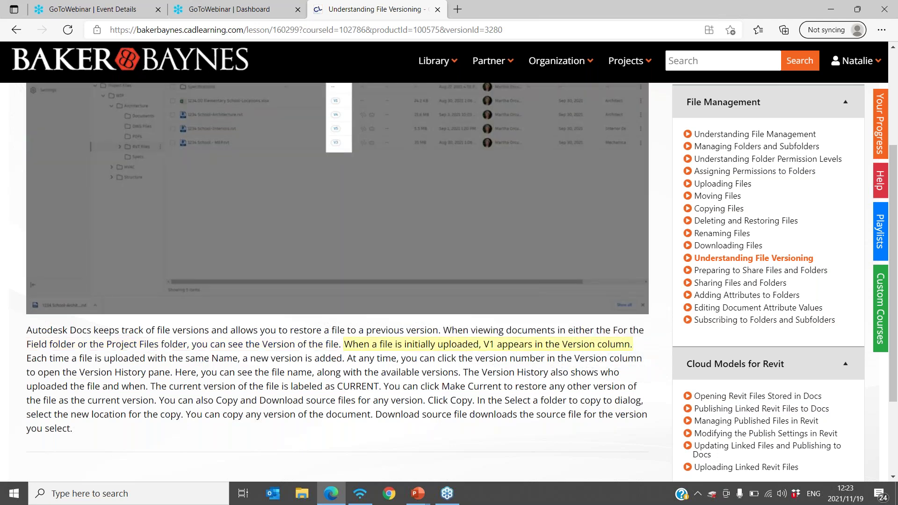
scroll(445, 304, "down", 1)
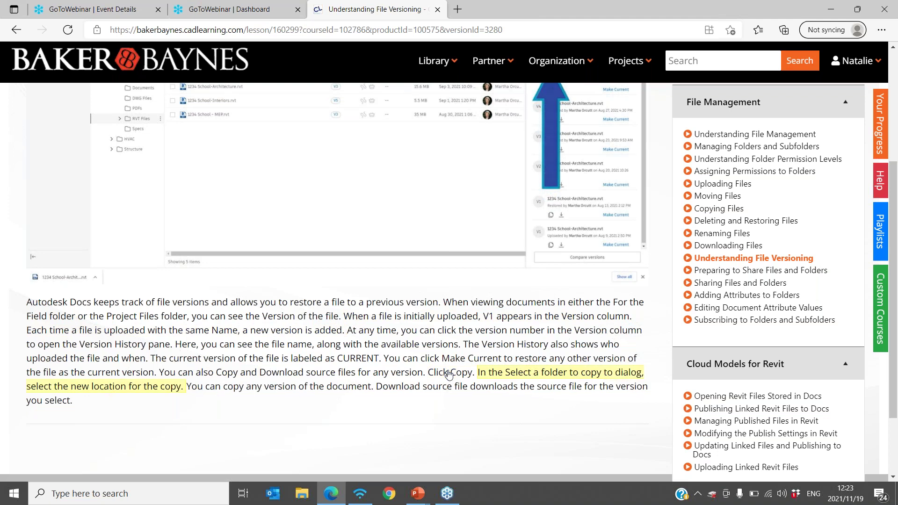
mouse_move(446, 271)
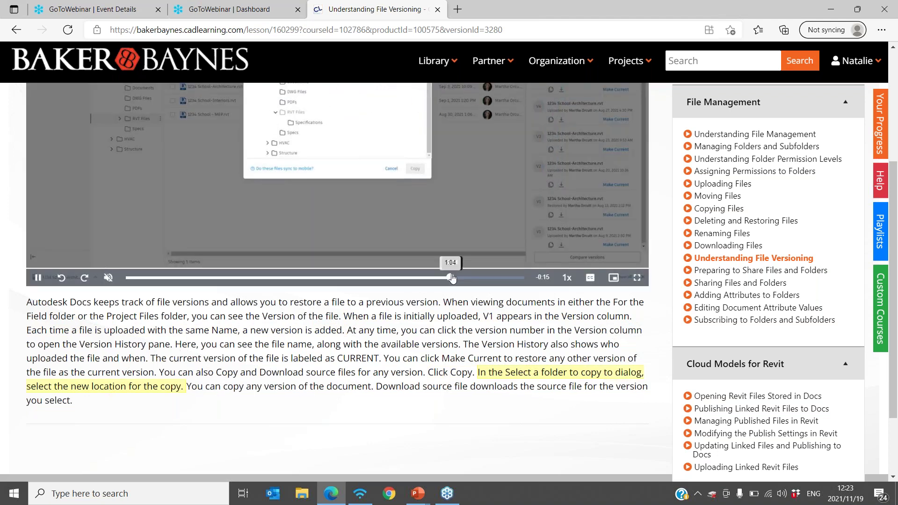
scroll(451, 262, "up", 1)
scroll(451, 262, "up", 1)
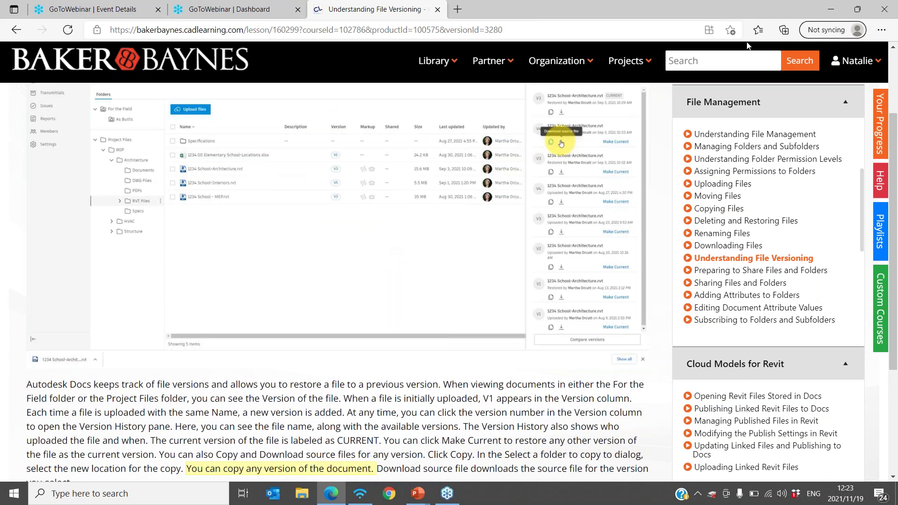
scroll(748, 300, "down", 5)
scroll(748, 300, "up", 5)
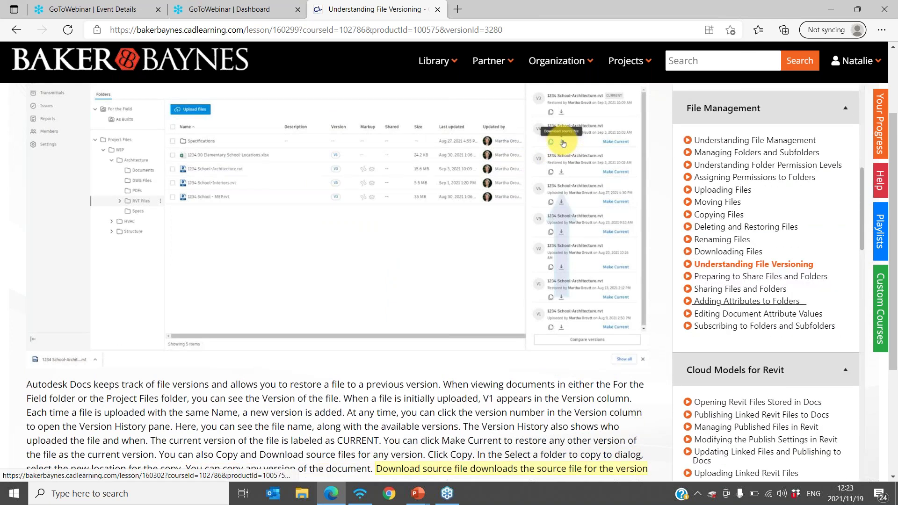
scroll(748, 302, "up", 7)
scroll(749, 332, "down", 15)
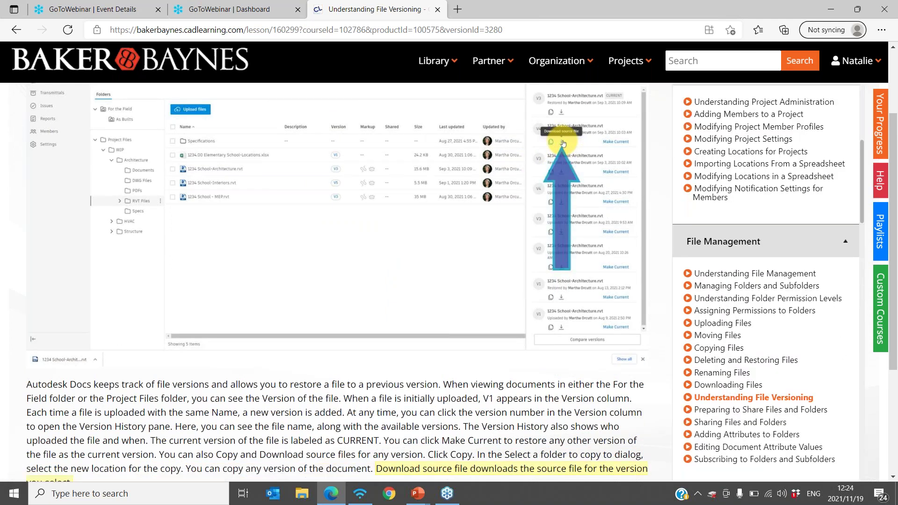
scroll(749, 335, "up", 8)
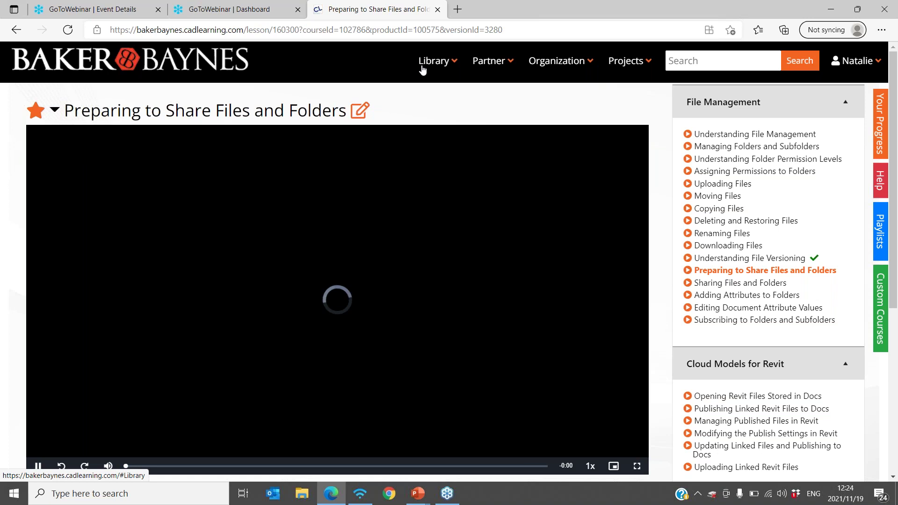
- From the home page, go to the organization's Playlists and start a new playlist
left_click(176, 63)
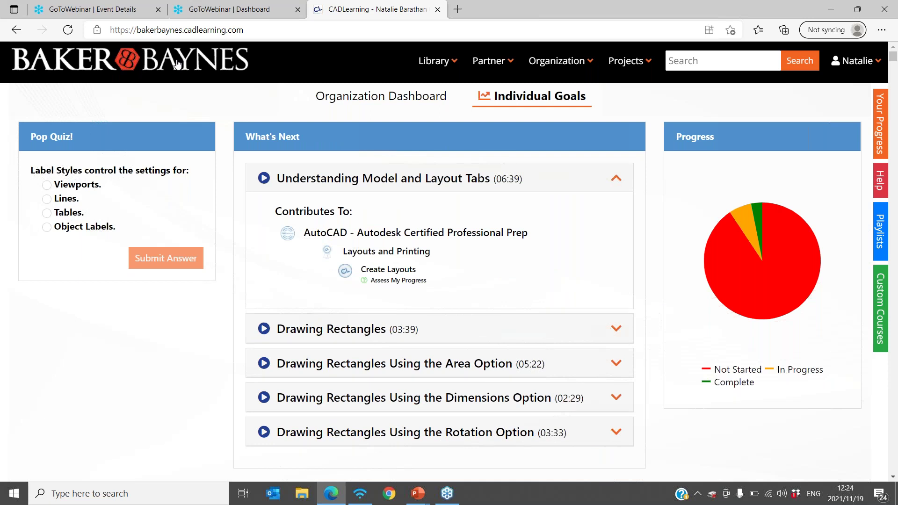
left_click(587, 66)
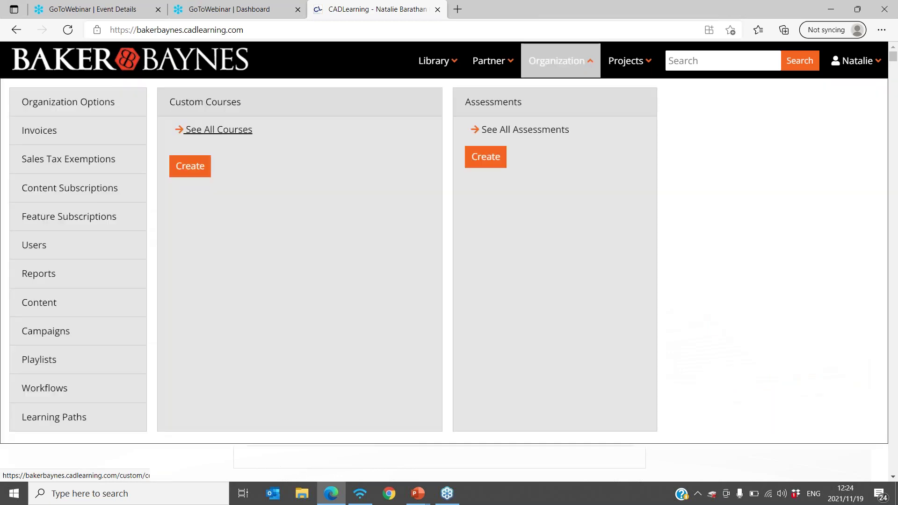
left_click(39, 359)
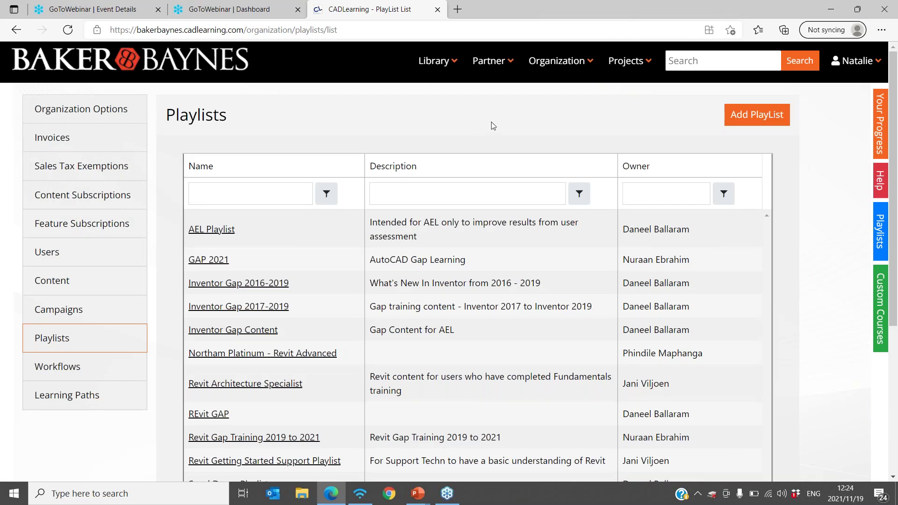
left_click(774, 123)
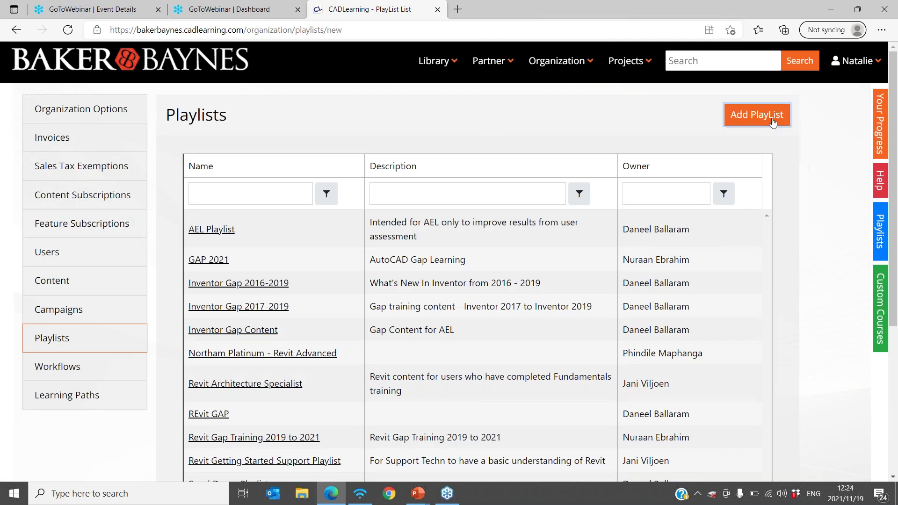
- Replace the default name with 'Gap Training' and create the playlist
left_click(247, 184)
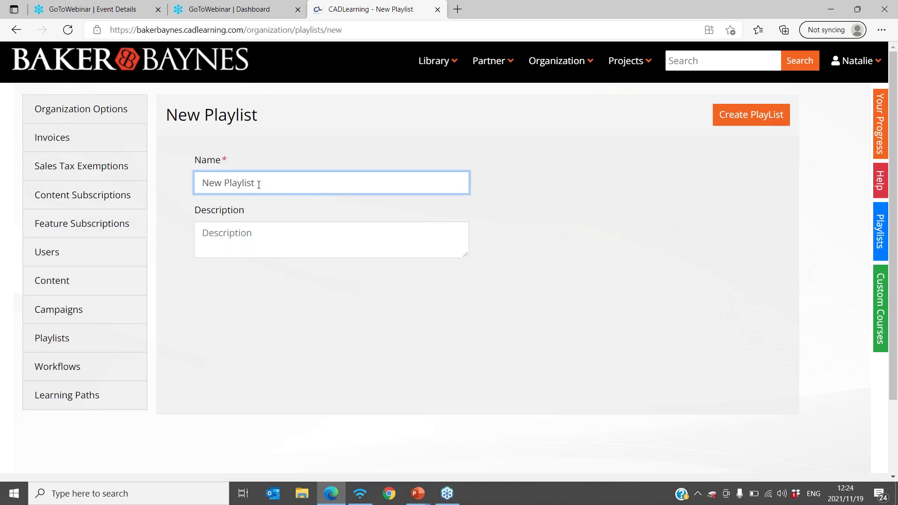
left_click_drag(258, 183, 197, 183)
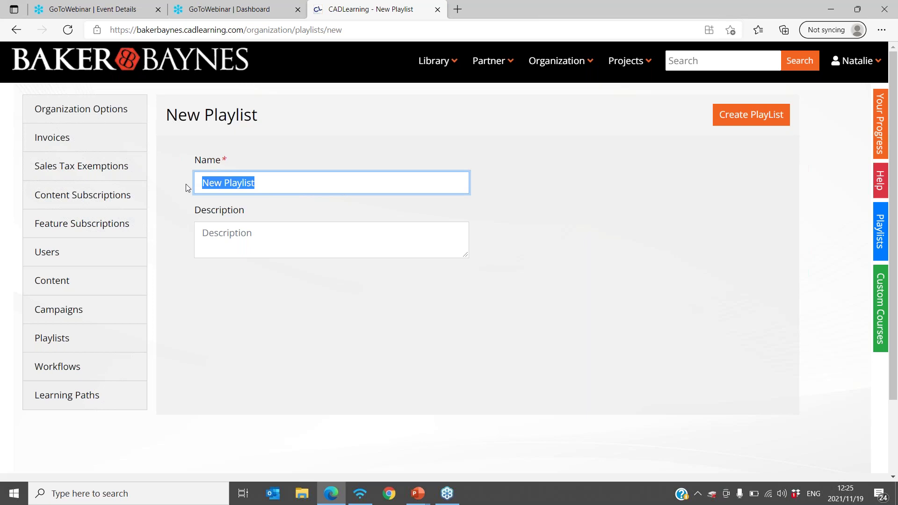
type("GA")
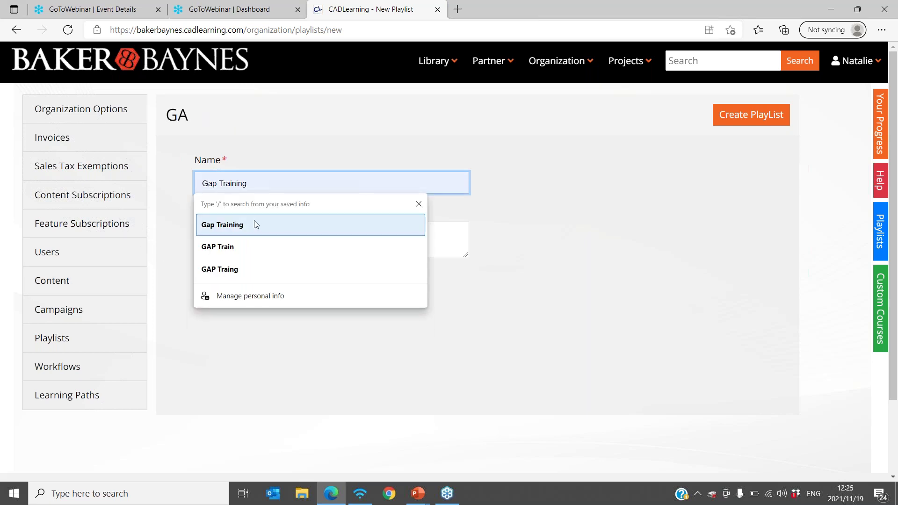
left_click(257, 225)
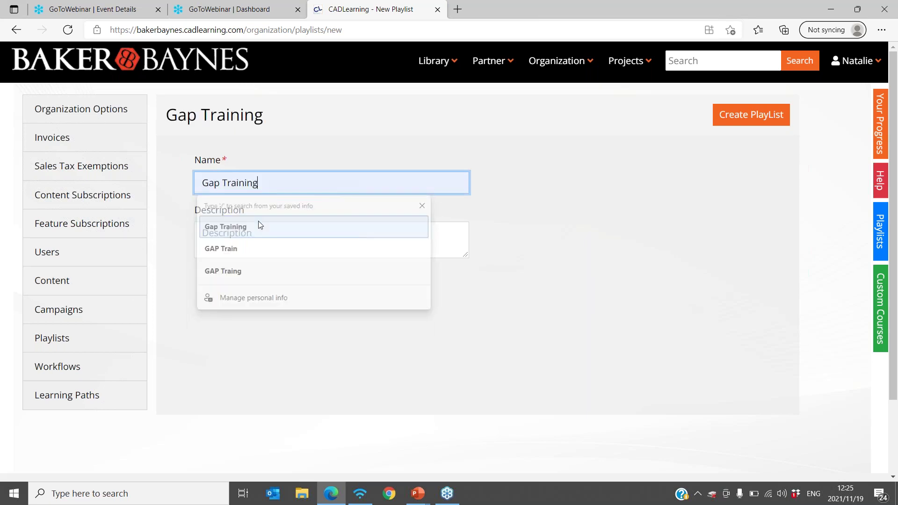
left_click(749, 122)
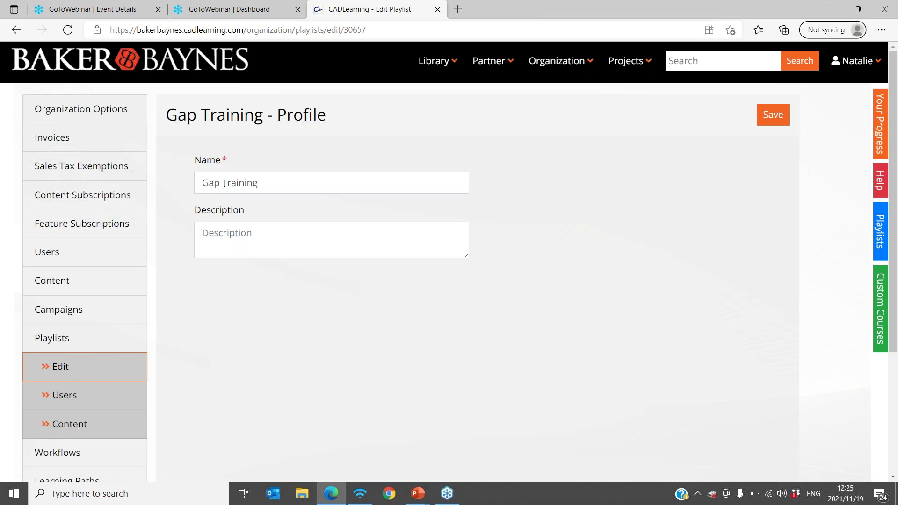
- On the Gap Training playlist's Content page, choose AutoCAD LT as the product
left_click(69, 396)
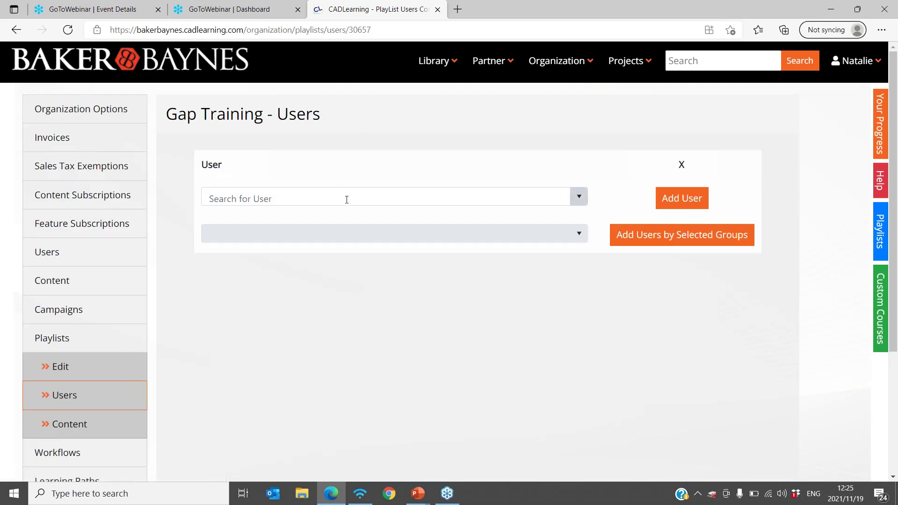
left_click(76, 426)
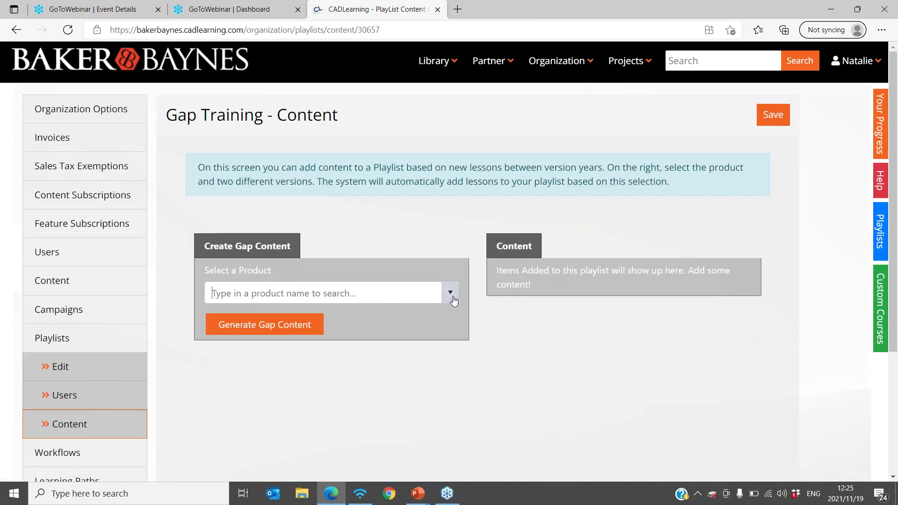
left_click(452, 298)
scroll(327, 361, "down", 4)
scroll(329, 361, "down", 4)
scroll(330, 360, "up", 6)
scroll(328, 361, "up", 2)
left_click(295, 345)
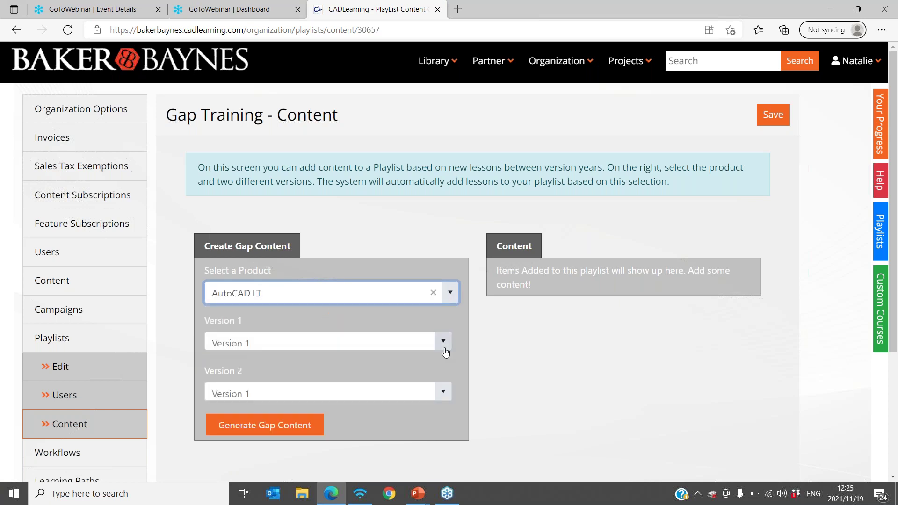
- Set Version 1 to 2020 and Version 2 to 2022, then generate the gap content
left_click(444, 346)
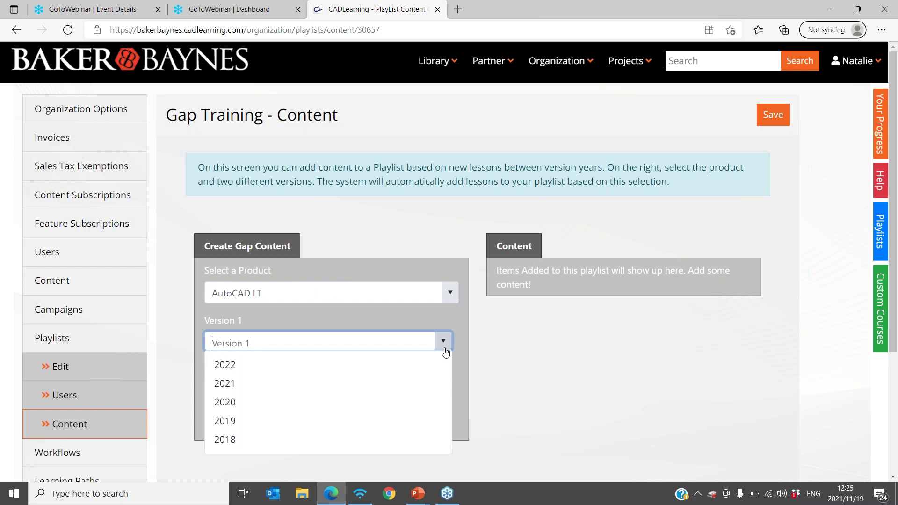
left_click(350, 402)
left_click(444, 392)
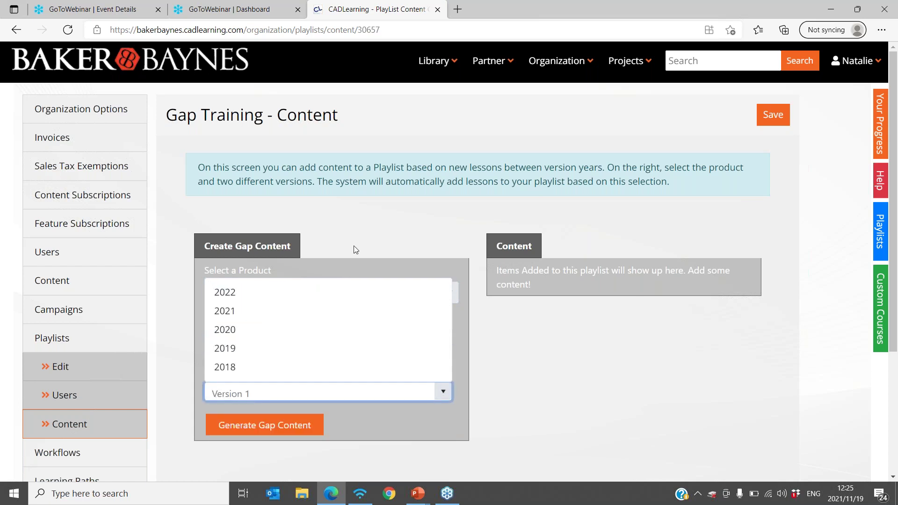
left_click(325, 293)
left_click(276, 426)
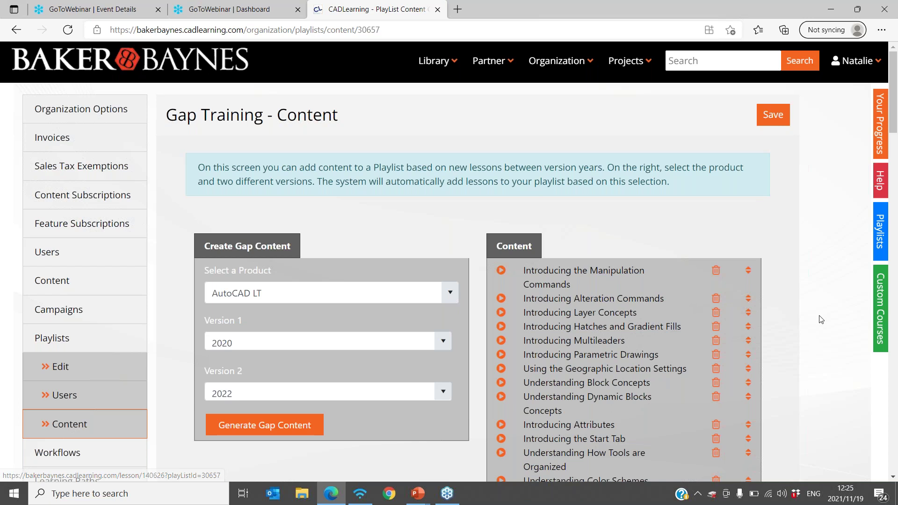
- Delete the Dynamic Blocks Concepts, Geographic Location Settings, Color Schemes and Application Menu lessons
scroll(821, 319, "down", 1)
scroll(821, 319, "down", 1)
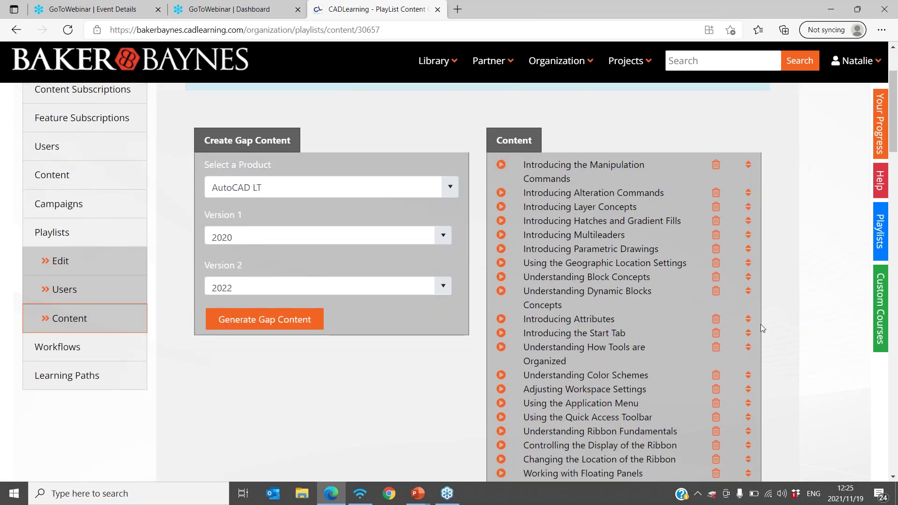
scroll(731, 324, "down", 3)
scroll(730, 324, "up", 2)
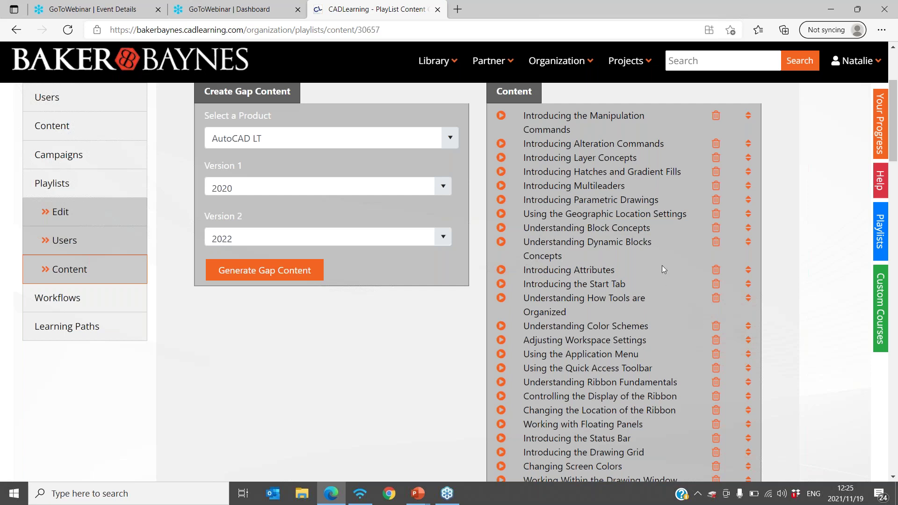
left_click(718, 243)
left_click(716, 214)
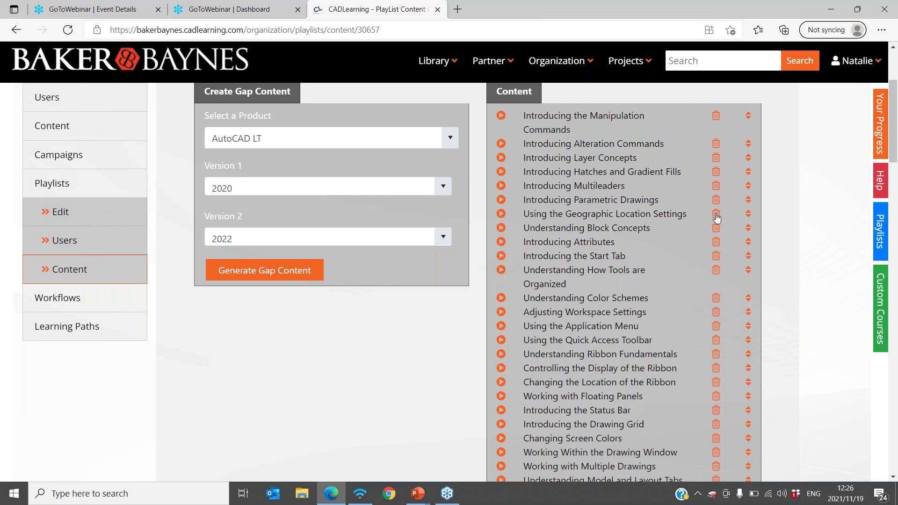
left_click(716, 286)
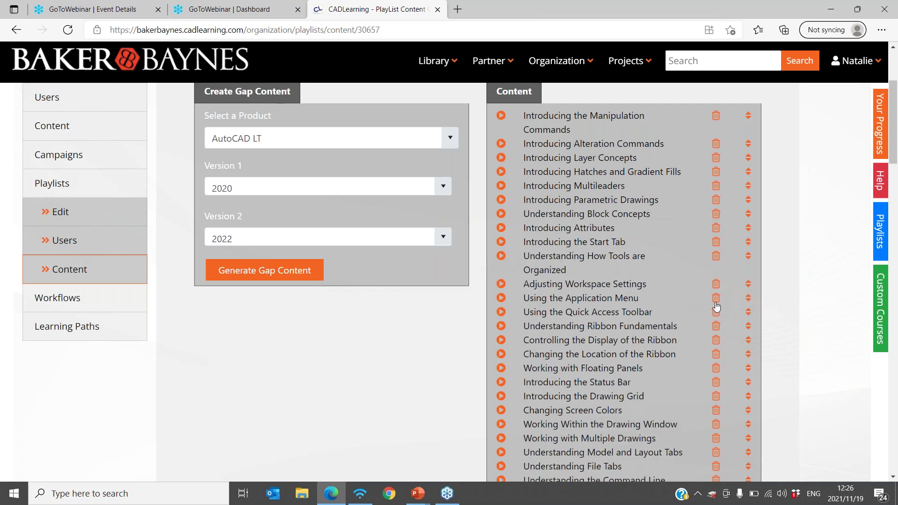
left_click(716, 302)
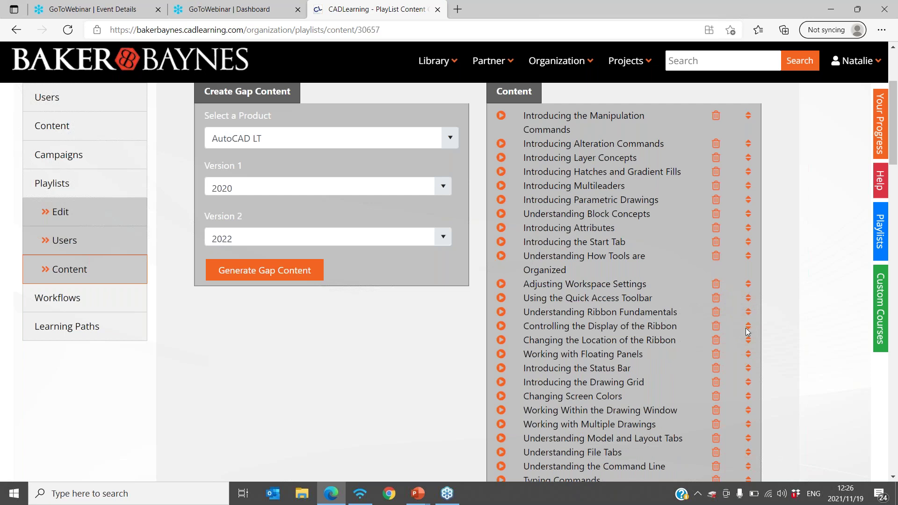
- Move Ribbon display to second, Block Concepts after Ribbon Fundamentals, Start Tab after Layer Concepts
left_click_drag(749, 326, 742, 128)
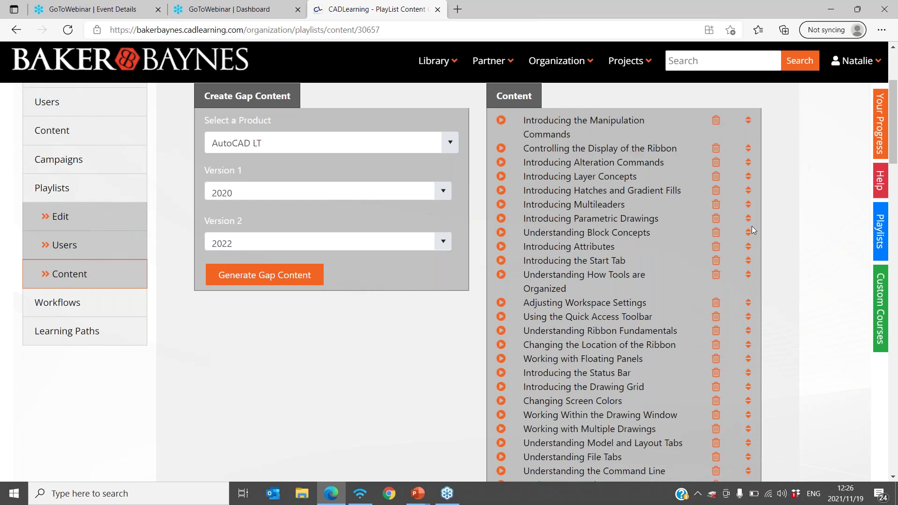
left_click_drag(747, 232, 751, 329)
left_click_drag(749, 248, 747, 191)
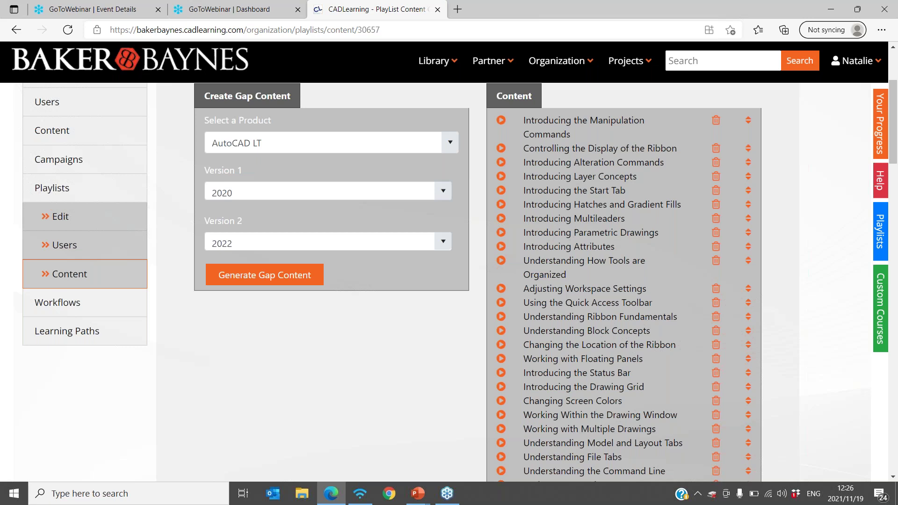
- Create a new custom course from the Organization menu, bringing up its blank Details form
left_click(586, 65)
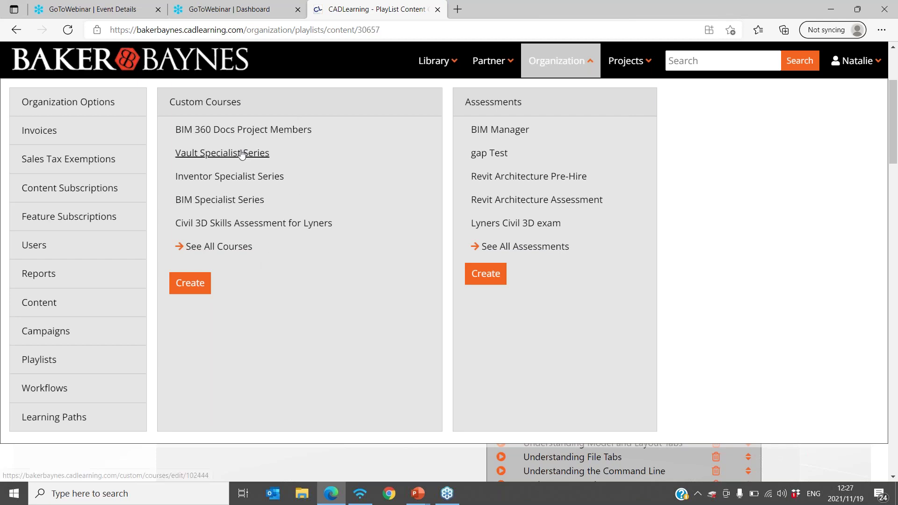
left_click(195, 285)
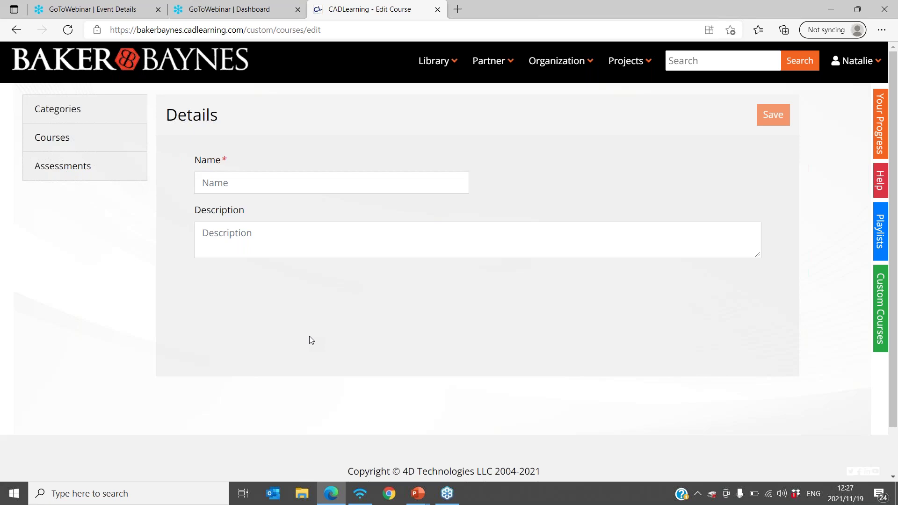
scroll(458, 327, "down", 1)
scroll(458, 325, "up", 1)
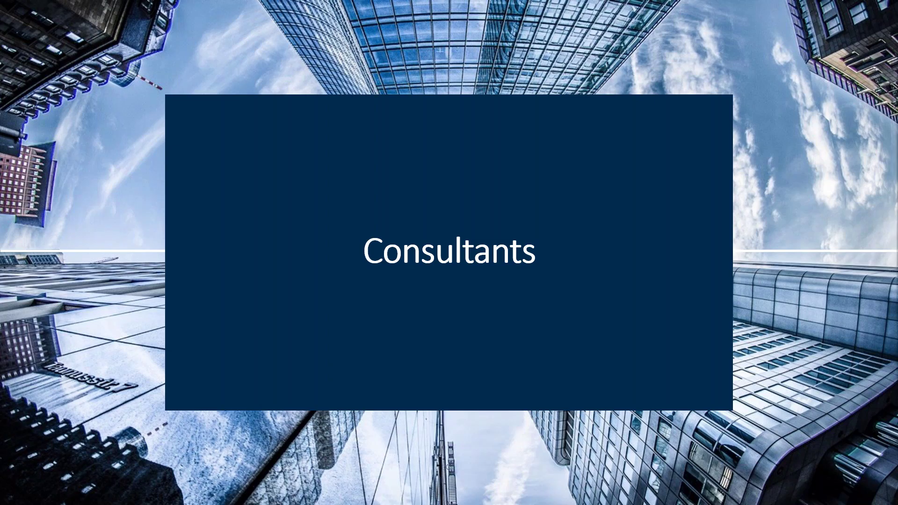
- Advance the PowerPoint slideshow to the Consultants slide
key("Right")
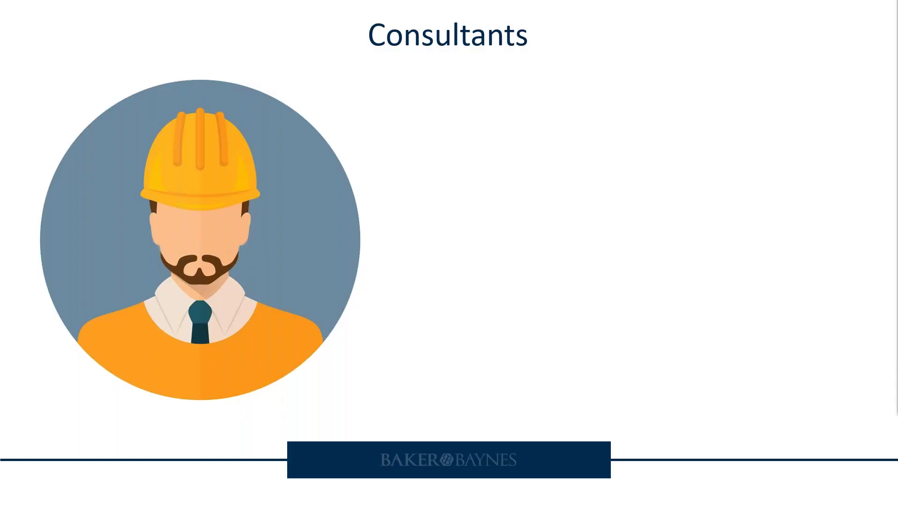
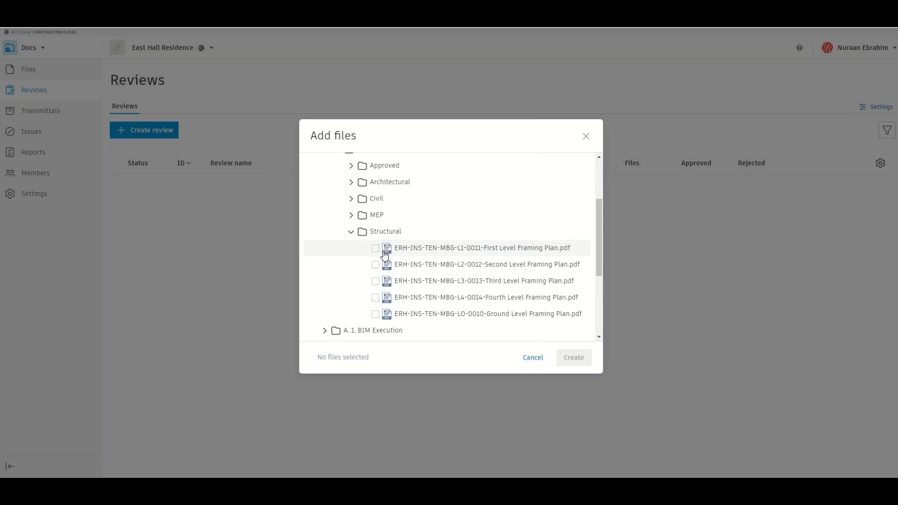
- Select the five structural framing plan PDFs (ground to fourth level) for a new review
left_click(375, 202)
left_click(375, 217)
left_click(375, 234)
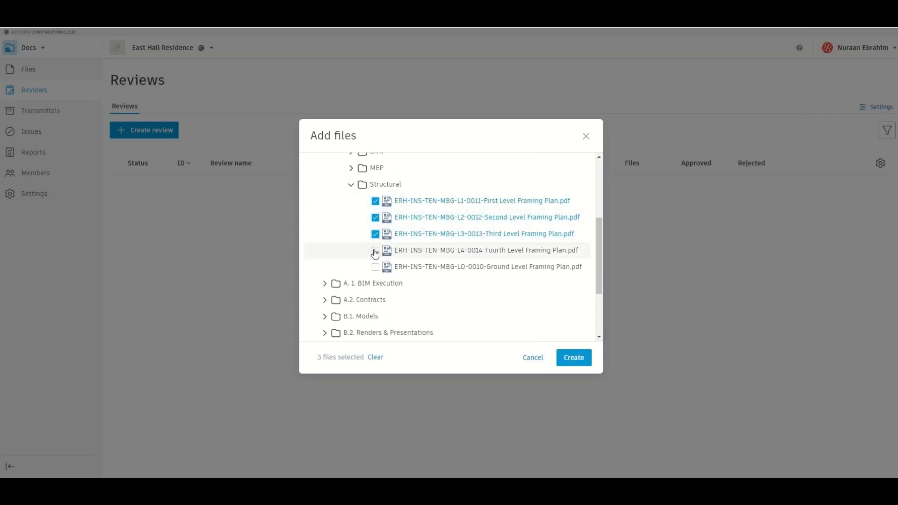
left_click(375, 251)
left_click(375, 267)
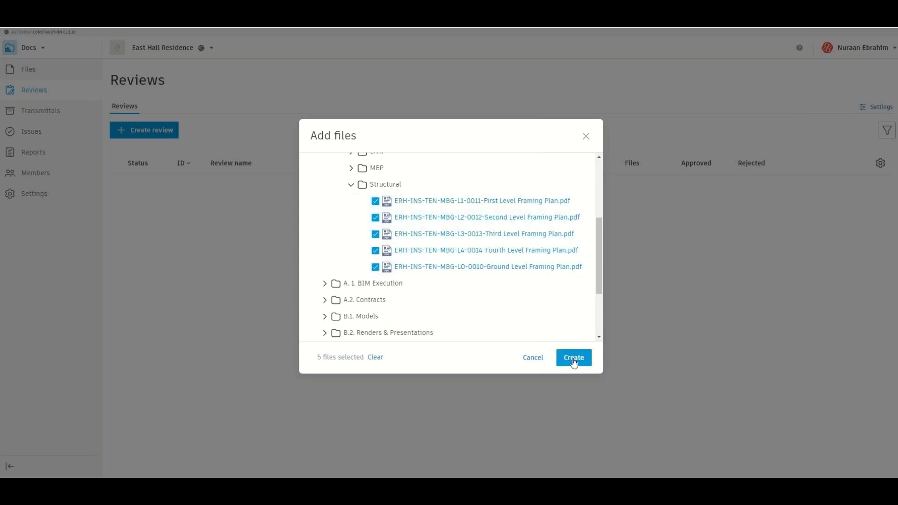
left_click(574, 358)
- Choose the Design Layout Approval workflow and name the review 'Floor Layouts for Approval'
left_click(385, 142)
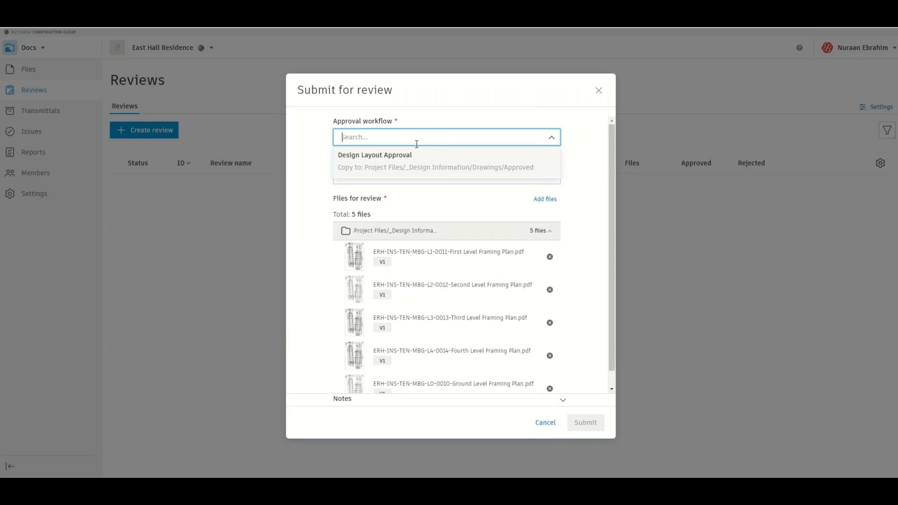
left_click(391, 164)
left_click(371, 317)
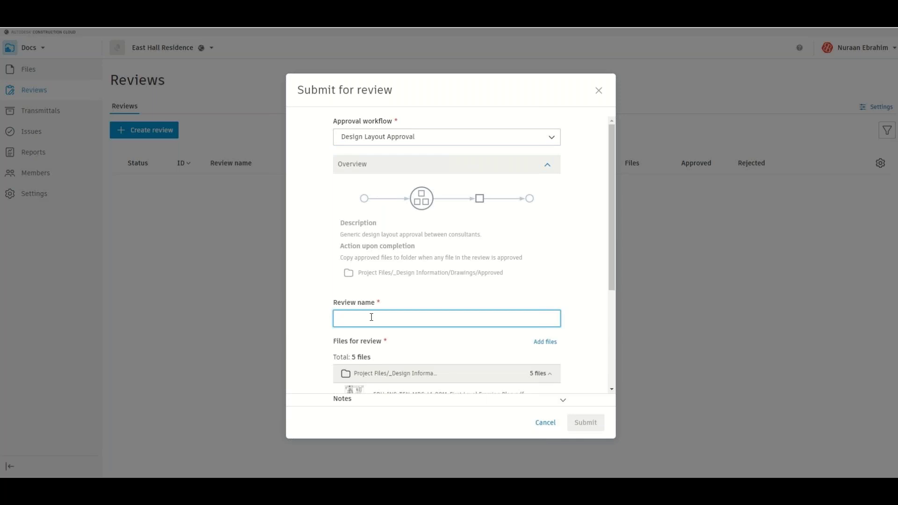
type("Floo")
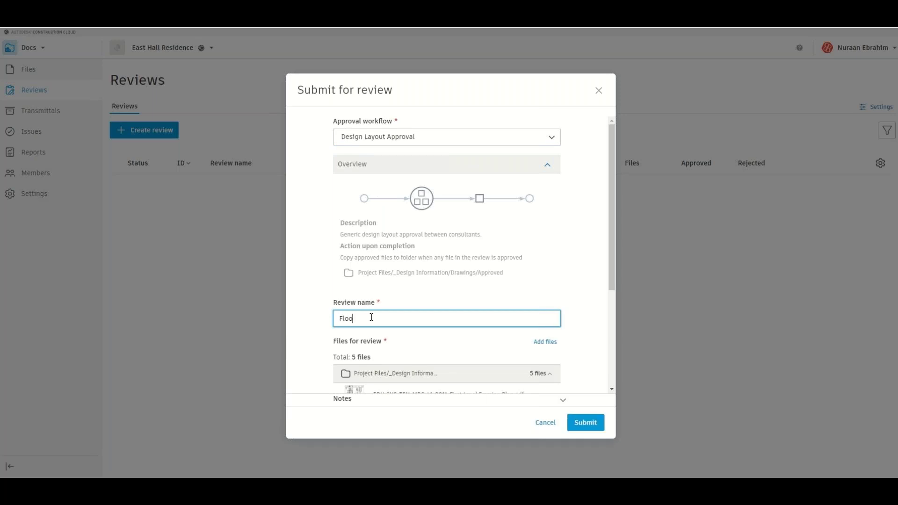
type("r Layouts for Approval")
- Add the note 'Please Review' and submit the review
scroll(395, 283, "down", 4)
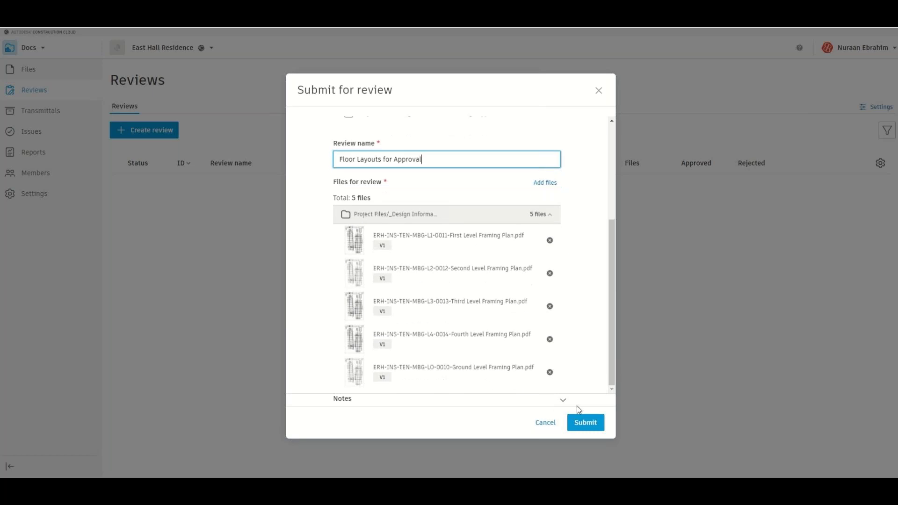
left_click(563, 401)
left_click(524, 363)
type("Plea")
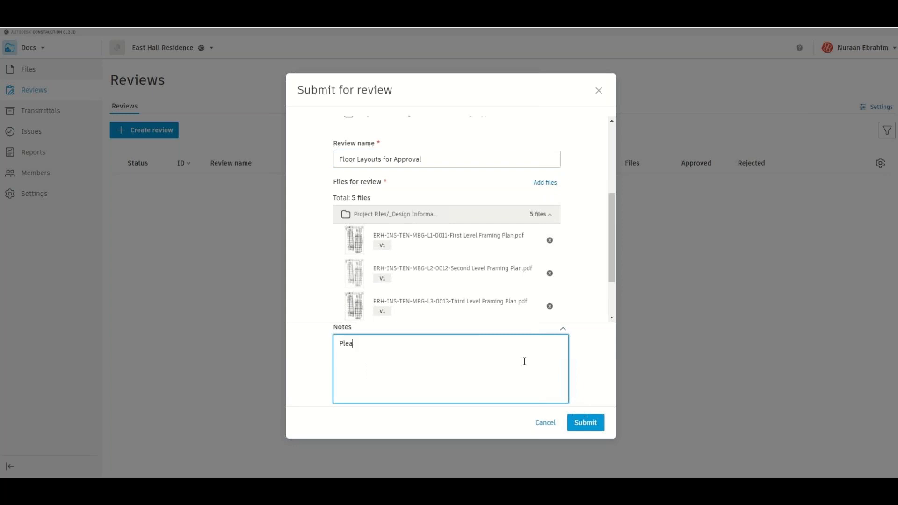
type("se Review")
left_click(585, 421)
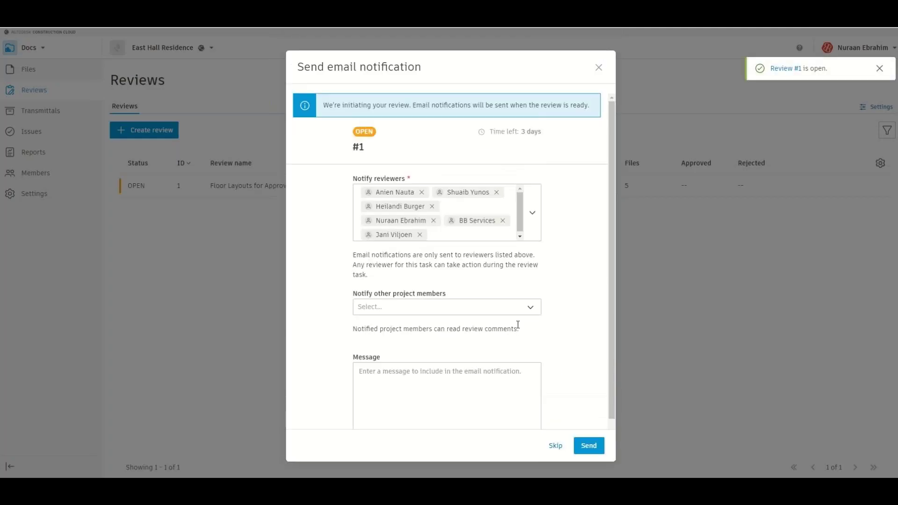
- Keep the listed reviewers and send the review #1 notification email
scroll(518, 325, "down", 1)
scroll(549, 327, "up", 1)
scroll(549, 327, "down", 1)
left_click(589, 447)
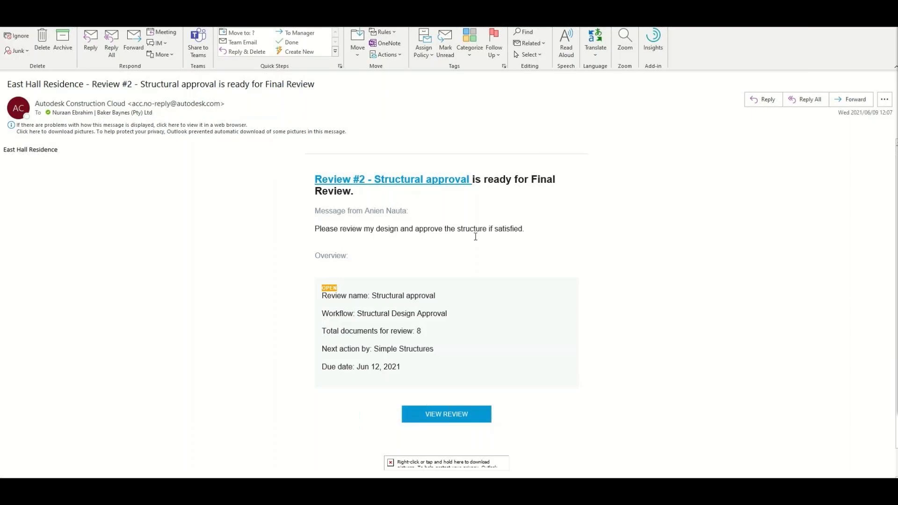
- Follow the email's VIEW REVIEW link to Review #2 'Structural approval' in Autodesk Construction Cloud
left_click(455, 419)
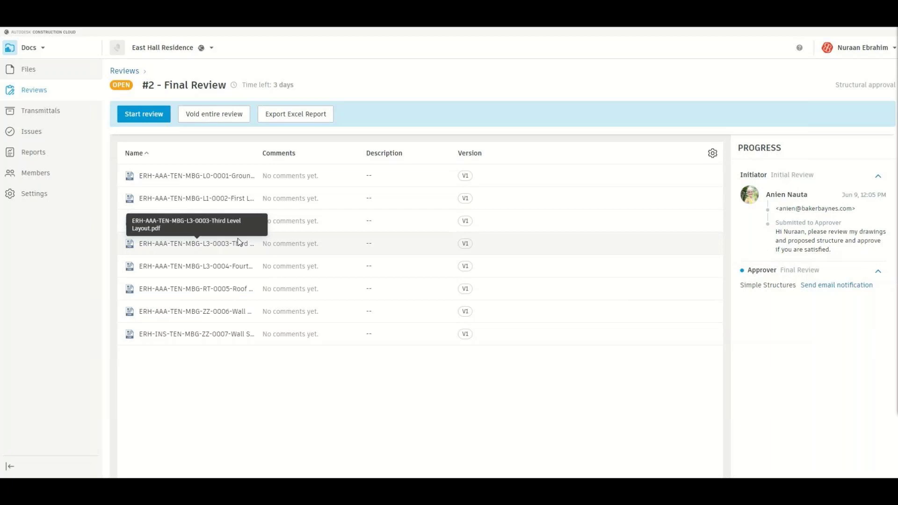
- Start and confirm the Final Review task, then open drawing ERH-AAA-TEN-MBG-L0-0001 in the viewer
left_click(149, 116)
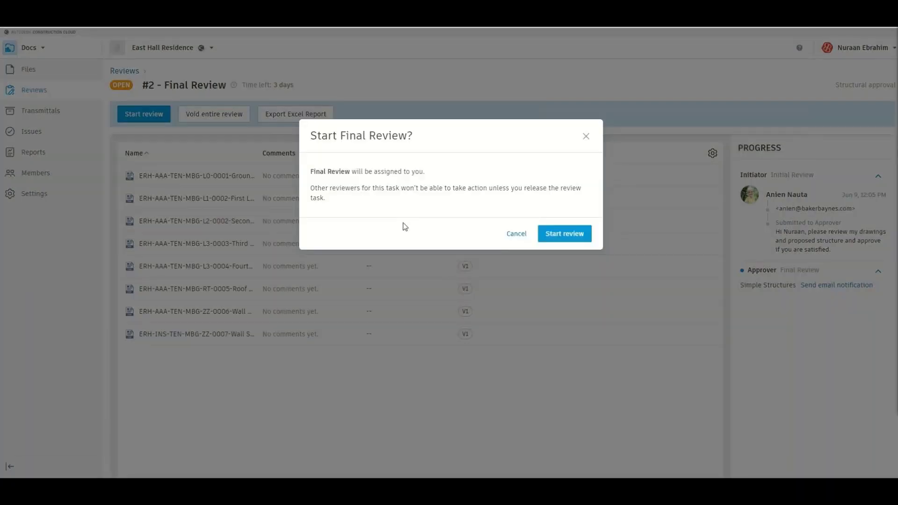
left_click(547, 238)
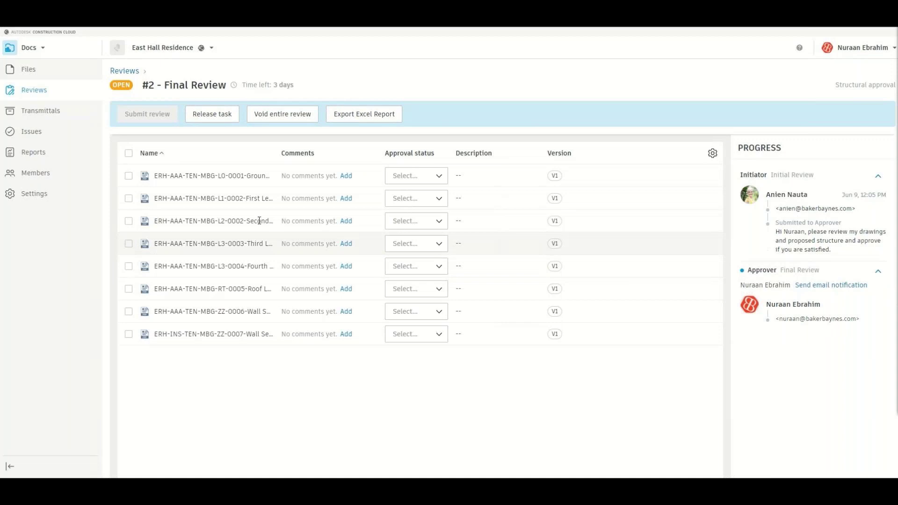
left_click(225, 178)
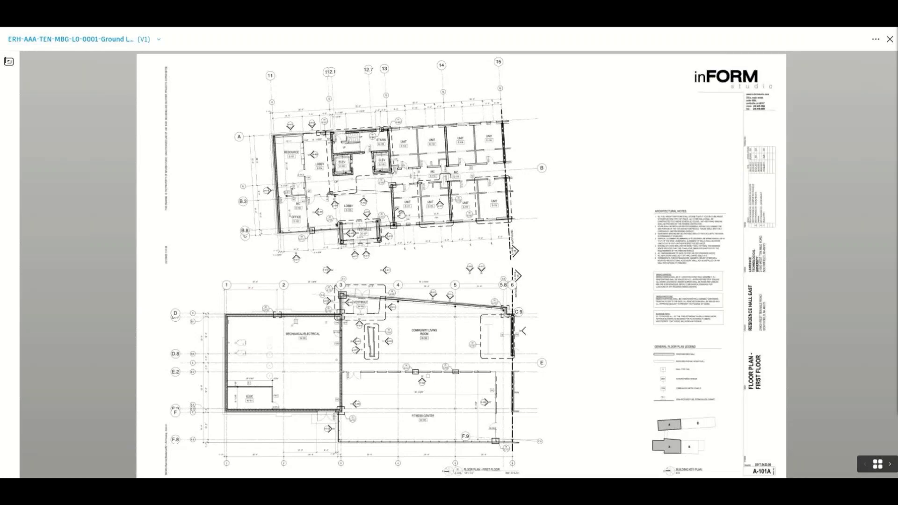
- Zoom in to inspect the ground level floor plan, then zoom back out
scroll(305, 208, "up", 2)
scroll(350, 200, "up", 3)
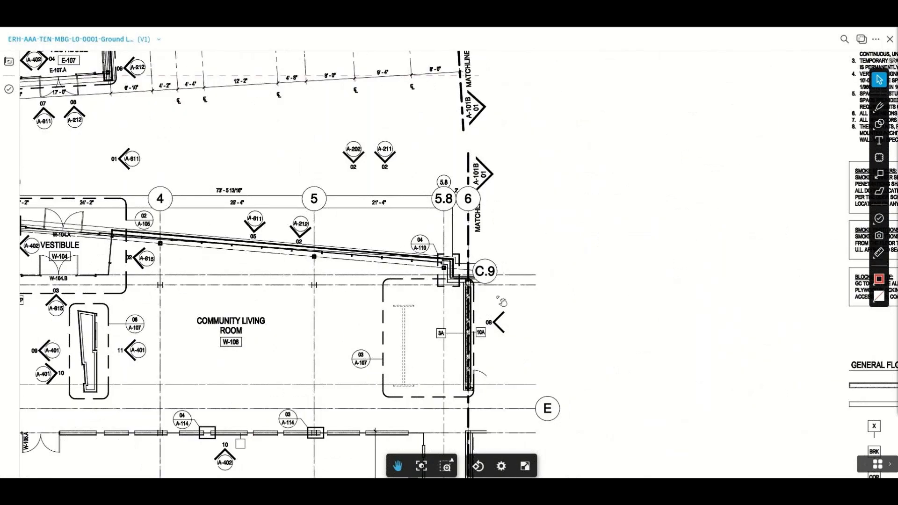
scroll(347, 153, "up", 3)
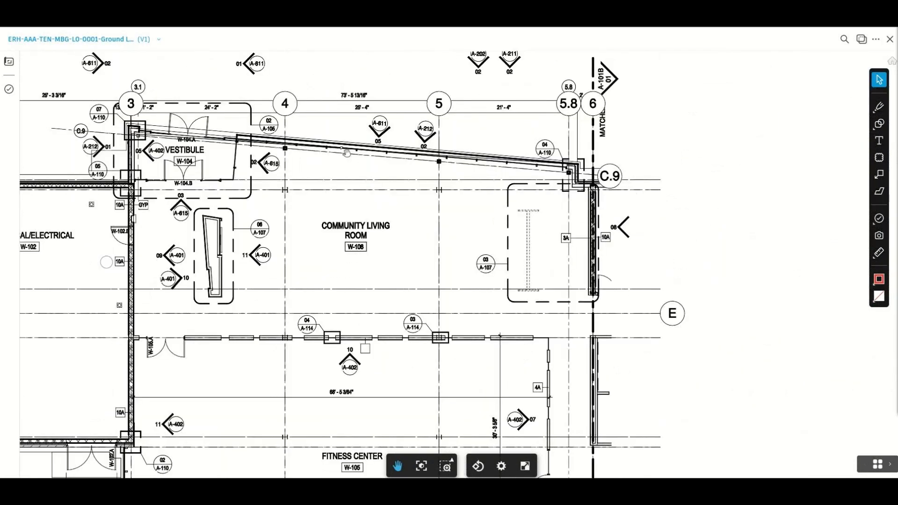
scroll(346, 153, "down", 3)
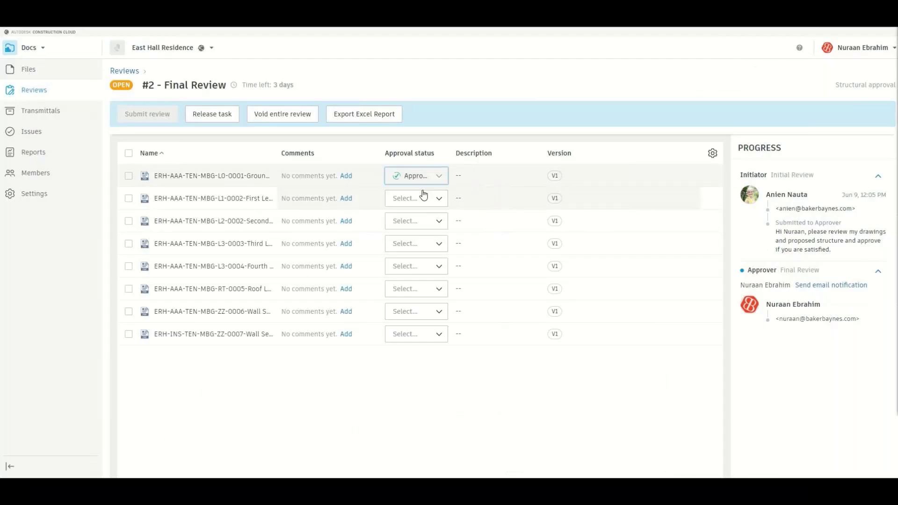
left_click(423, 195)
left_click(421, 215)
left_click(424, 220)
left_click(422, 238)
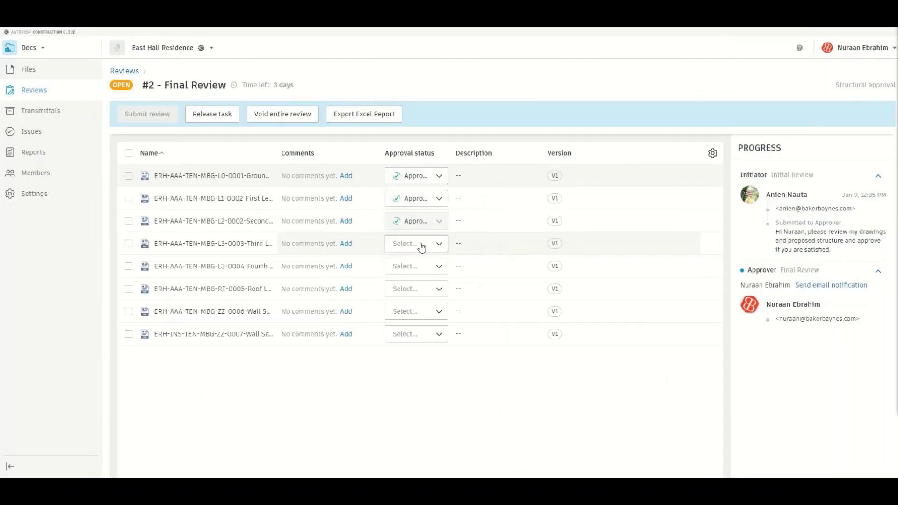
left_click(422, 244)
left_click(421, 258)
left_click(422, 266)
left_click(421, 281)
left_click(421, 290)
left_click(421, 306)
left_click(418, 311)
left_click(421, 328)
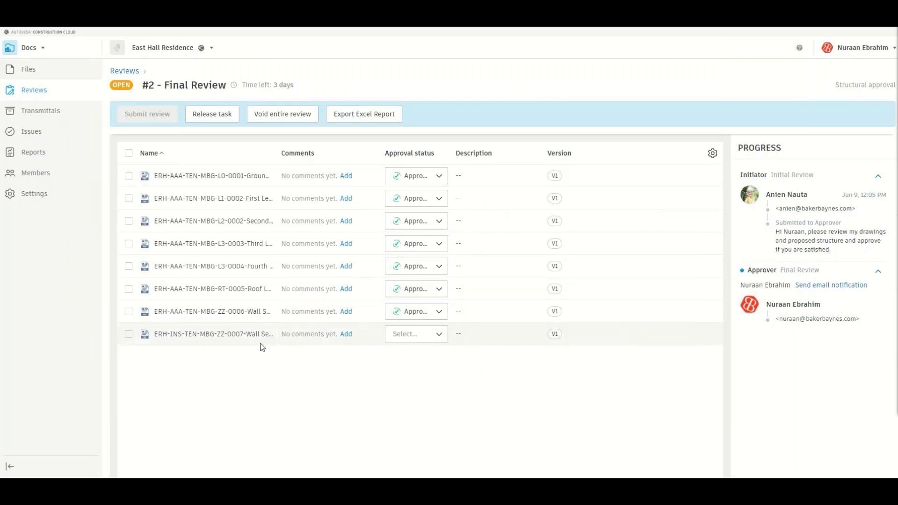
left_click(240, 335)
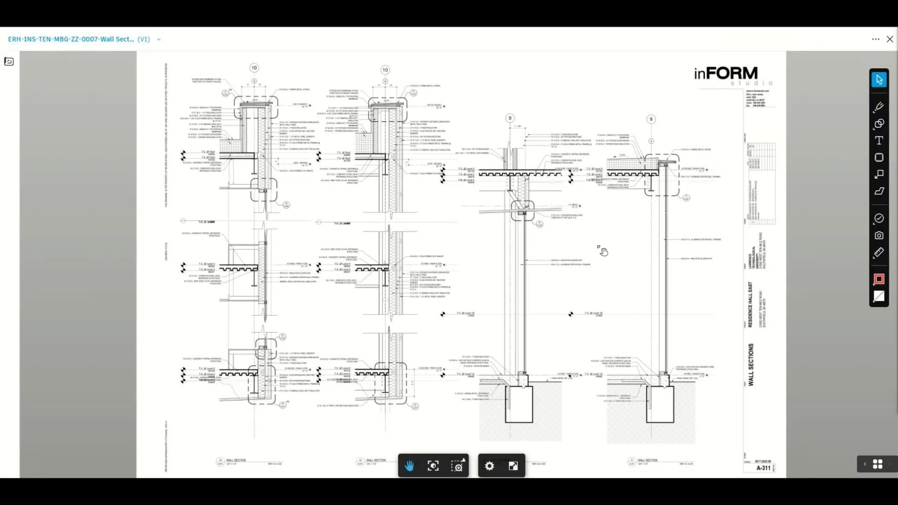
left_click_drag(592, 256, 522, 286)
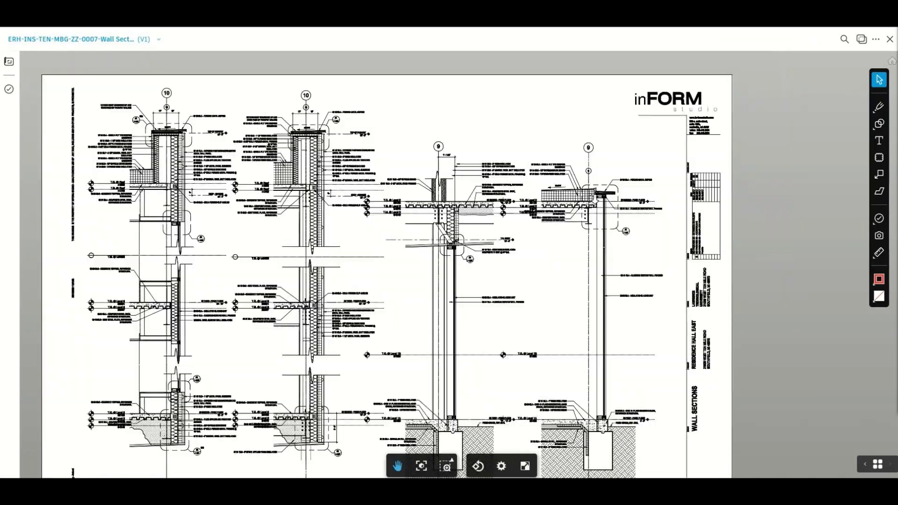
scroll(570, 206, "up", 10)
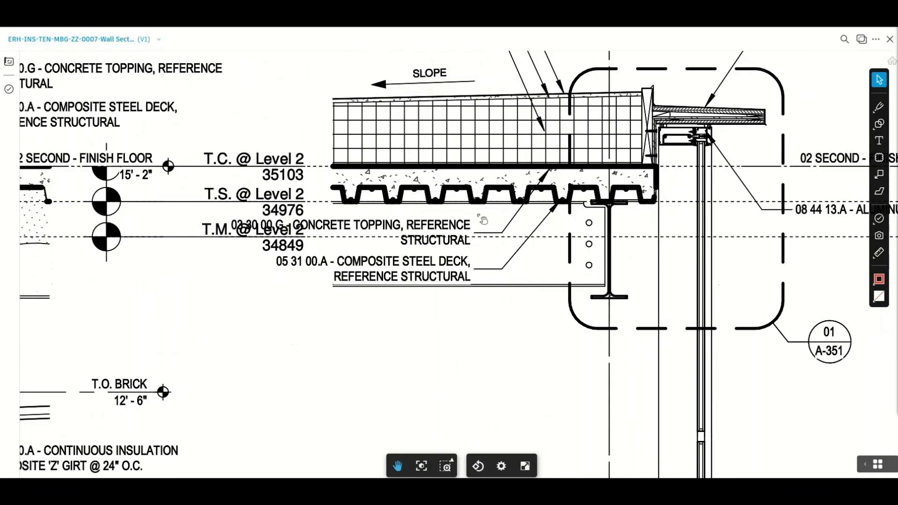
scroll(483, 220, "down", 2)
scroll(467, 243, "down", 5)
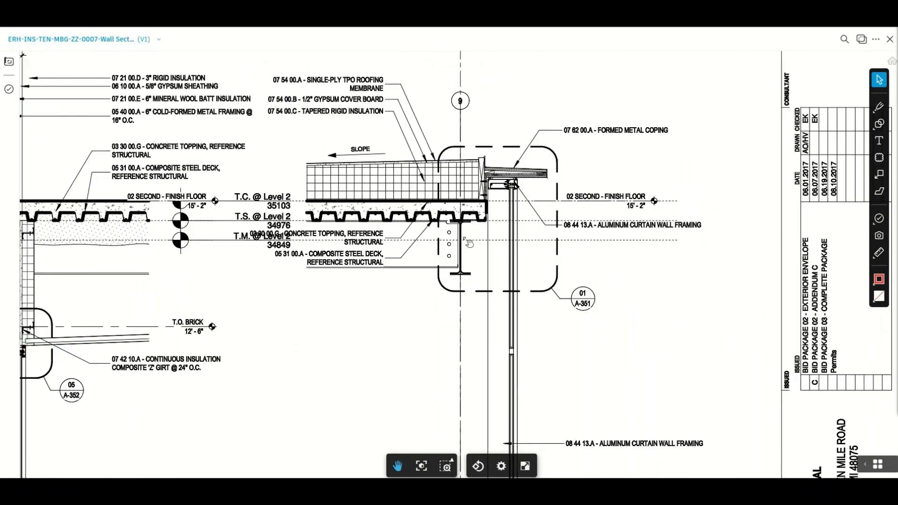
scroll(468, 242, "down", 3)
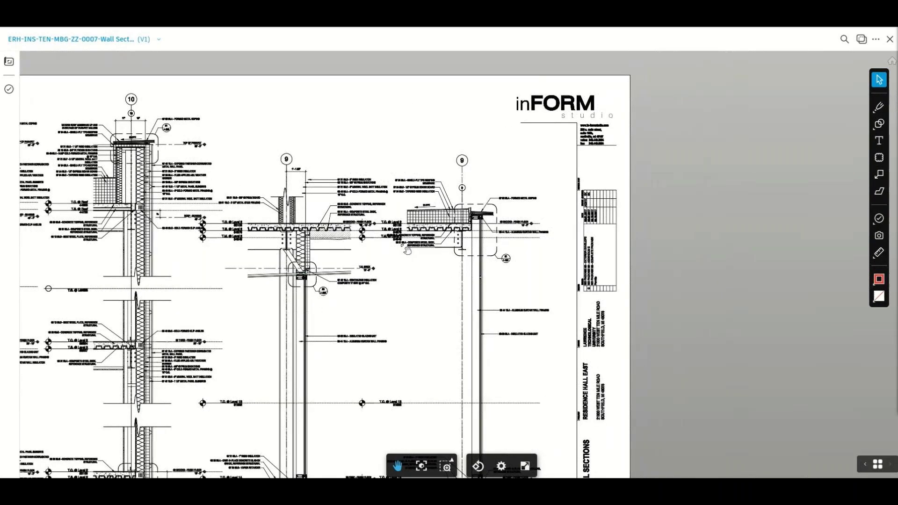
left_click_drag(350, 325, 502, 277)
scroll(496, 275, "up", 2)
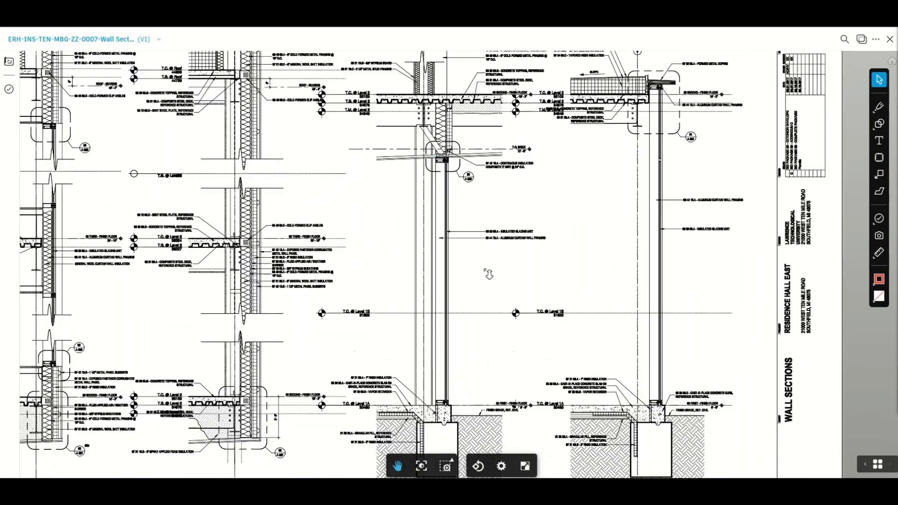
scroll(488, 274, "up", 2)
scroll(488, 274, "down", 1)
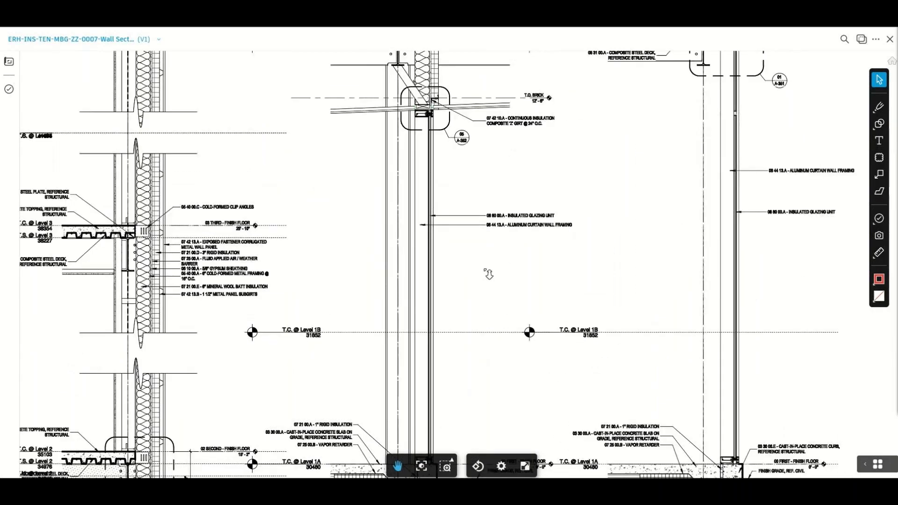
scroll(489, 274, "down", 3)
scroll(822, 169, "down", 1)
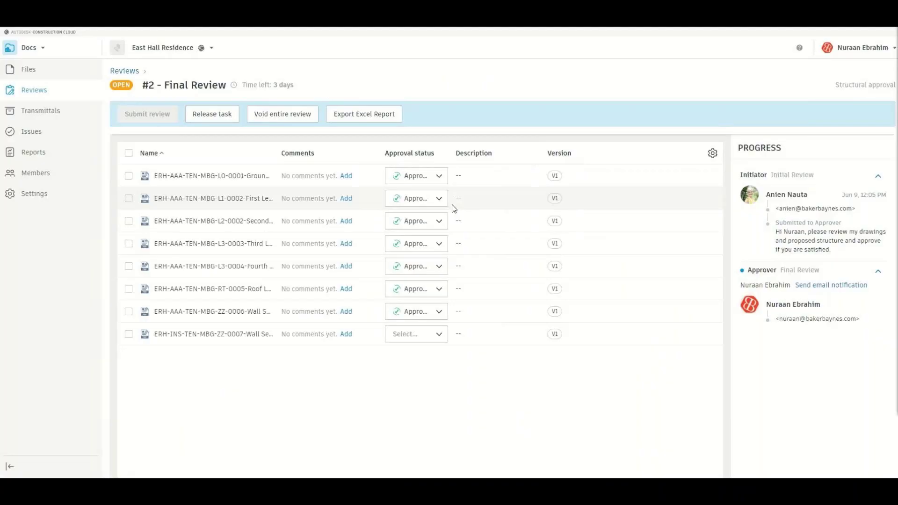
- Reject ERH-INS-TEN-MBG-ZZ-0007 with the comment 'We are reverting to precast for the second floor deck'
left_click(406, 334)
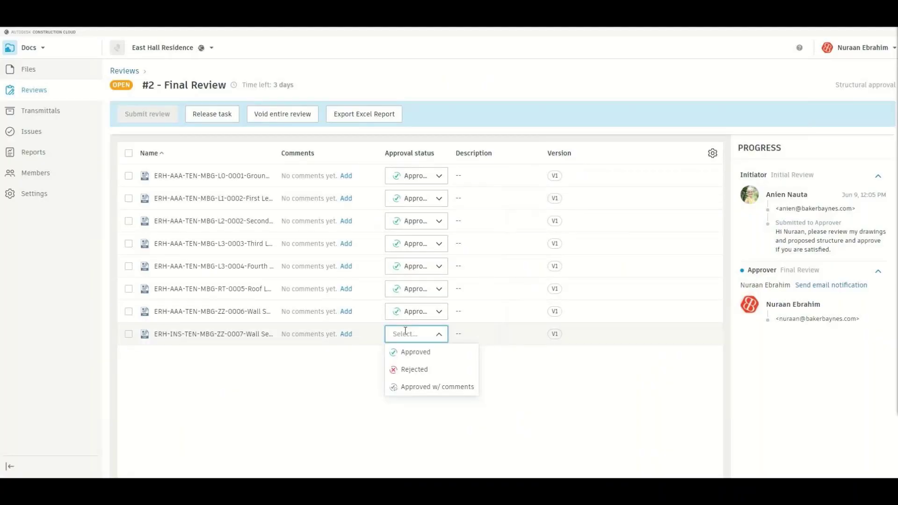
left_click(411, 369)
left_click(346, 334)
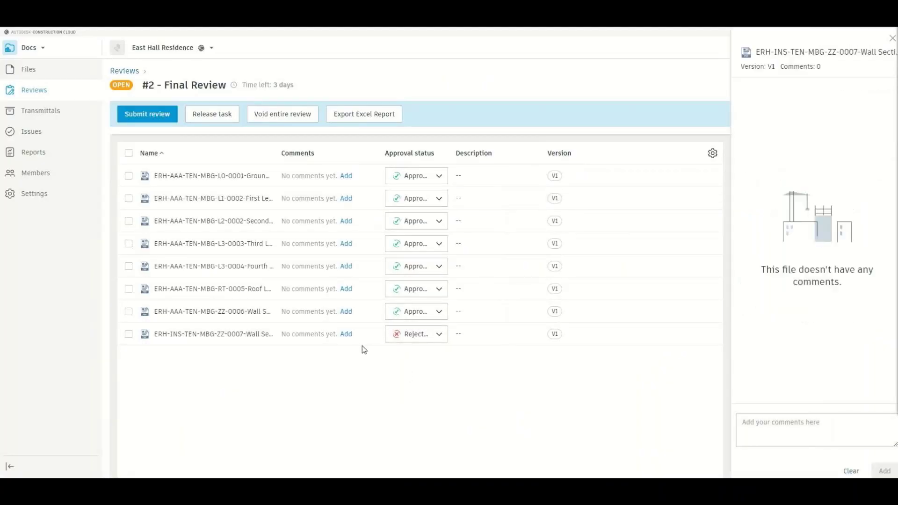
left_click(786, 421)
type("We are rev")
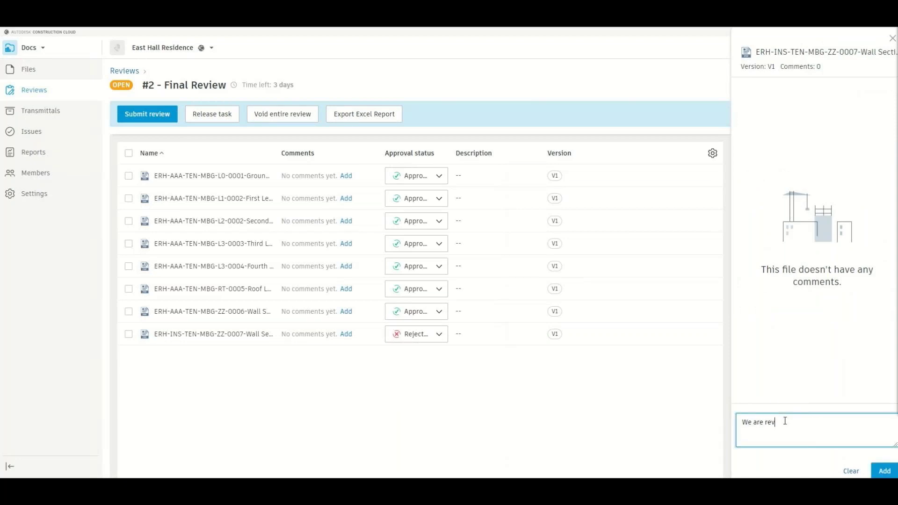
type("erting to precast for the second ")
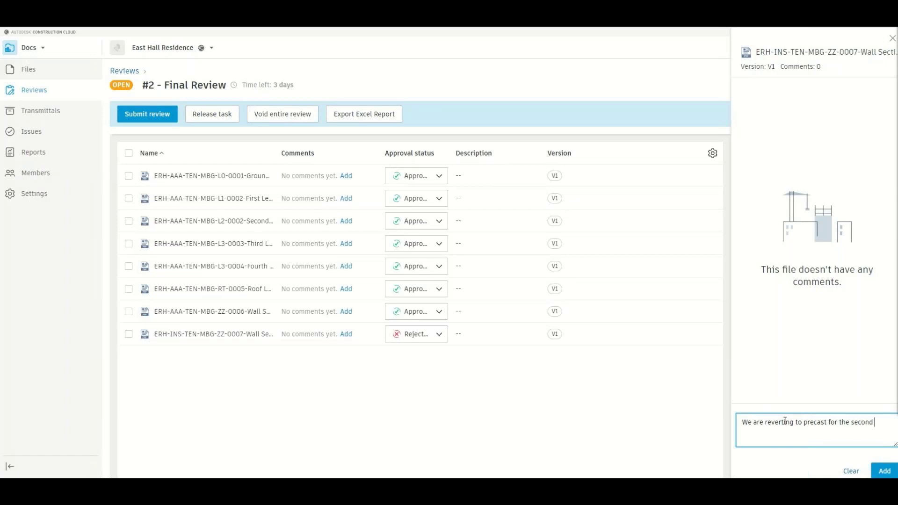
type("floor deck")
left_click(884, 471)
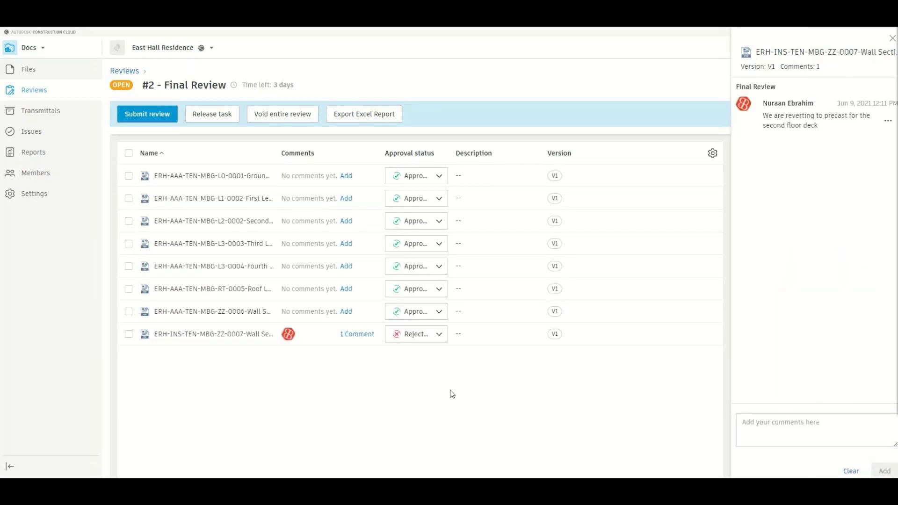
left_click(893, 40)
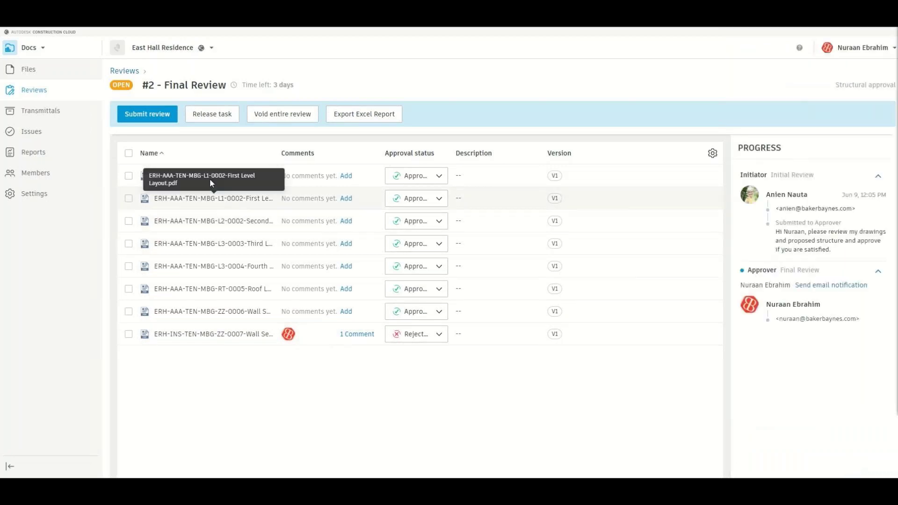
- Submit Final Review #2 and widen the Action upon completion column to show full paths
left_click(163, 120)
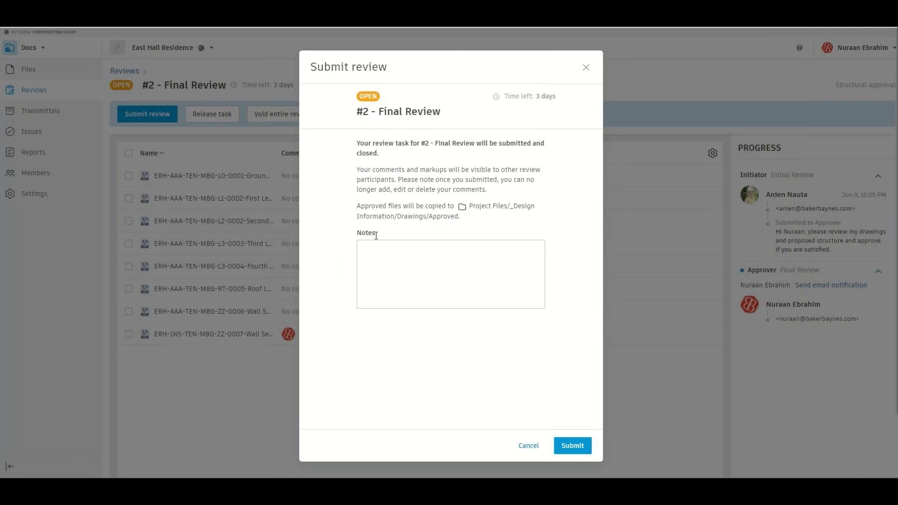
left_click(572, 444)
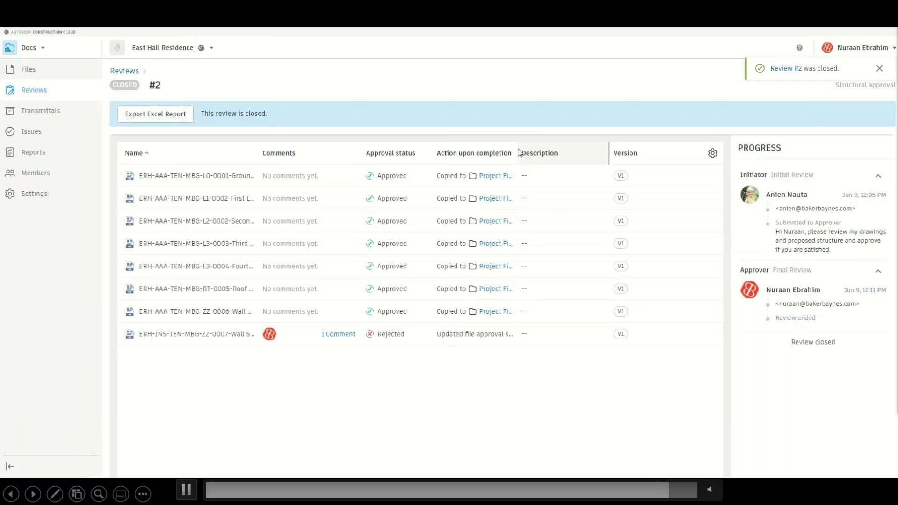
left_click_drag(570, 148, 626, 151)
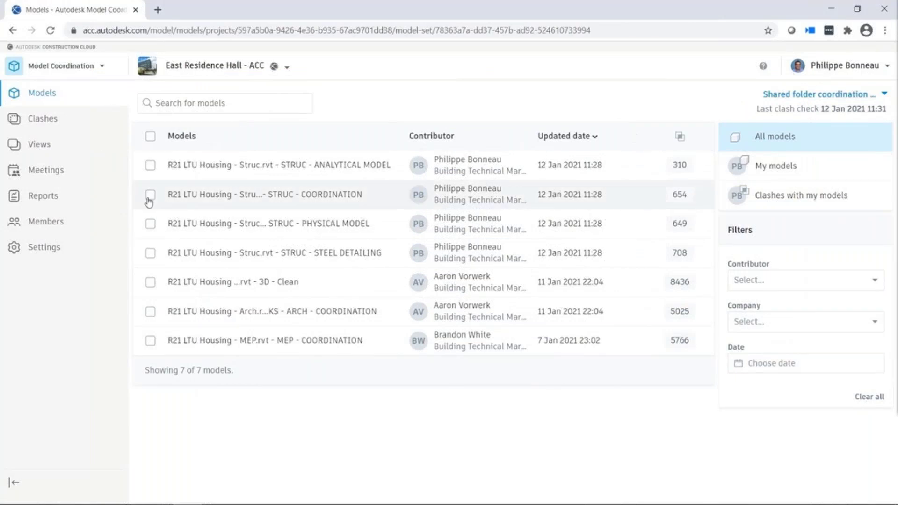
- Open the MEP COORDINATION model in the 3D viewer and orbit to a side view
left_click(150, 341)
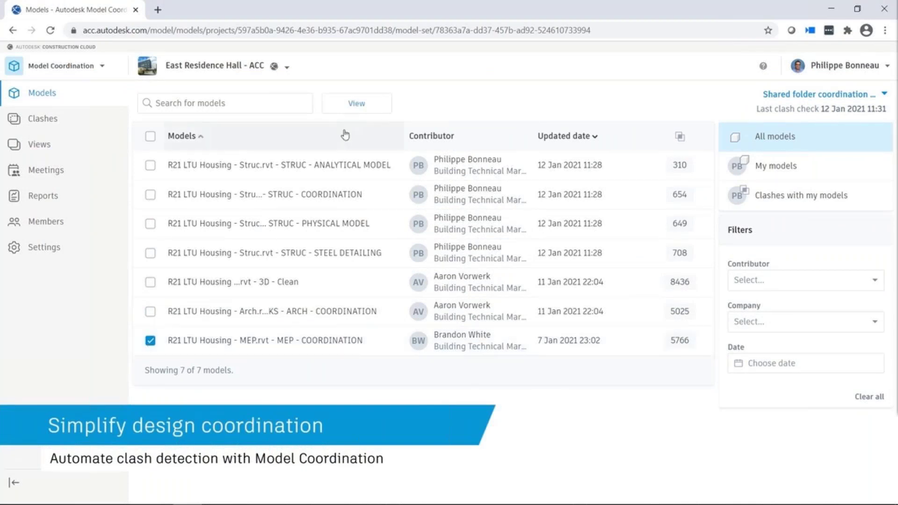
left_click(357, 103)
left_click_drag(768, 361, 704, 377)
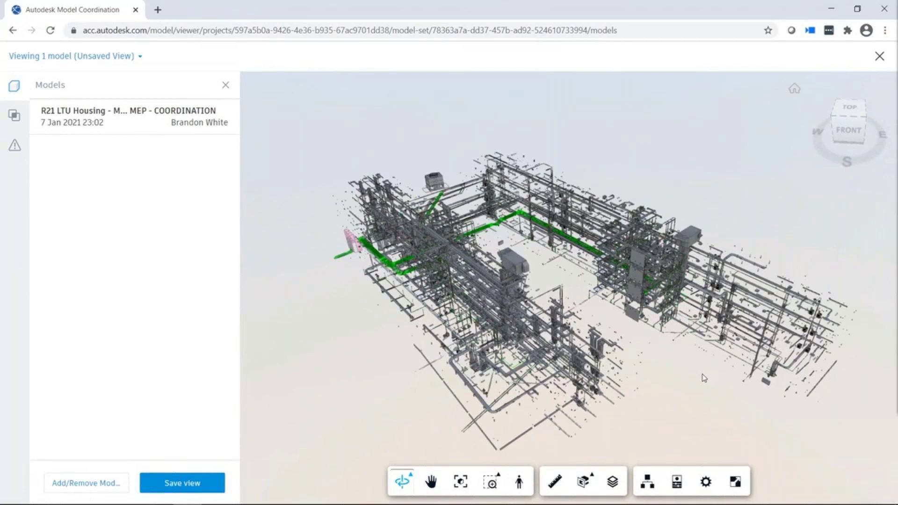
- Load the STEEL DETAILING model alongside the MEP model
left_click(117, 484)
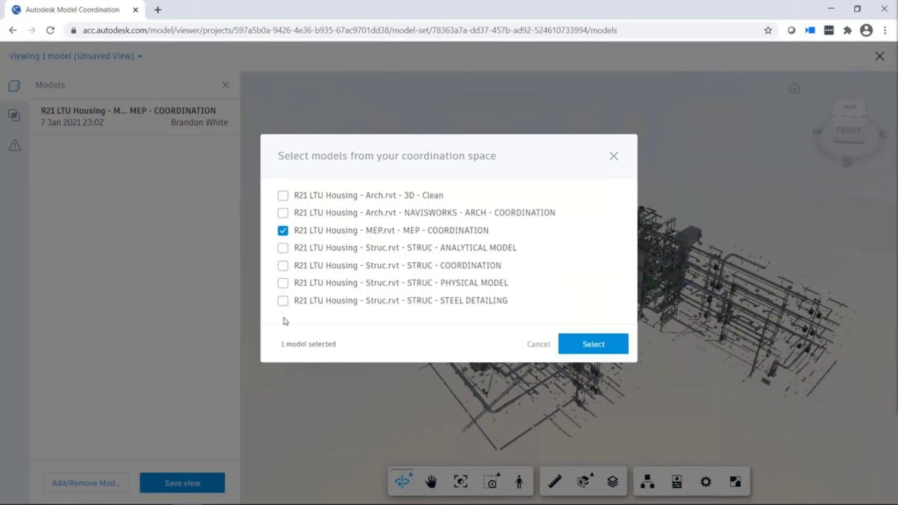
left_click(283, 300)
left_click(601, 348)
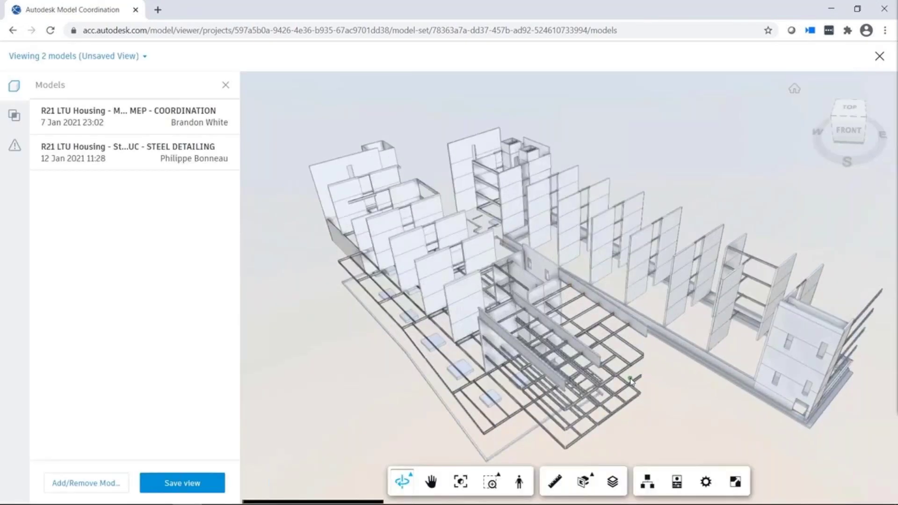
scroll(639, 359, "up", 10)
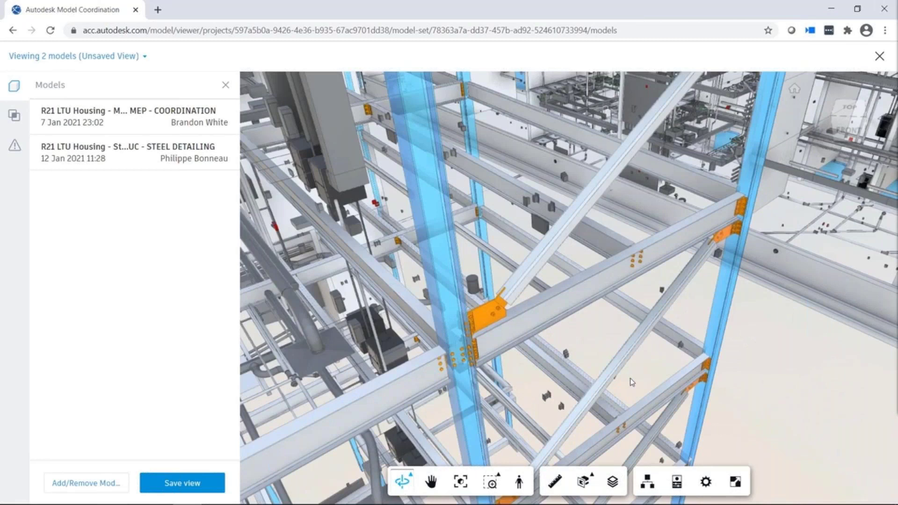
left_click_drag(632, 382, 275, 434)
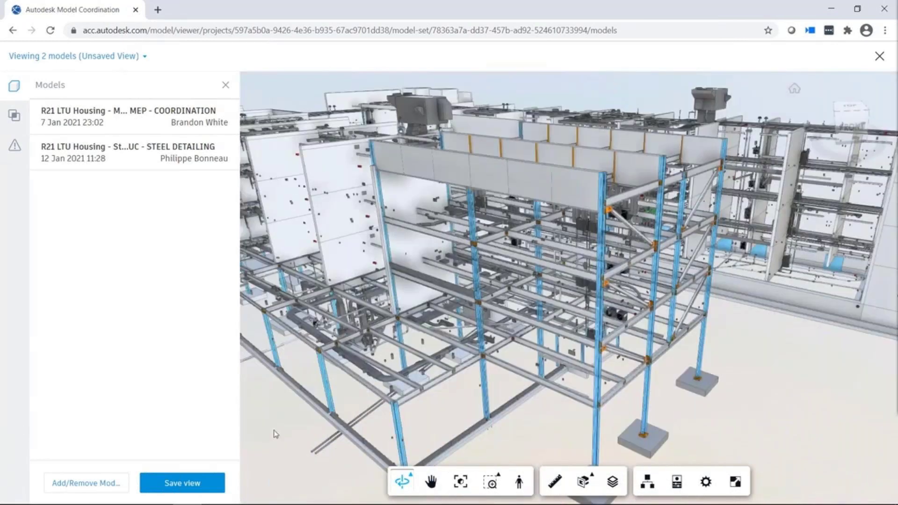
- Save the view as 'MEP vs Steel Detailing', Published, described 'MEP and Steel structure clashes'
left_click(211, 484)
type("MEP")
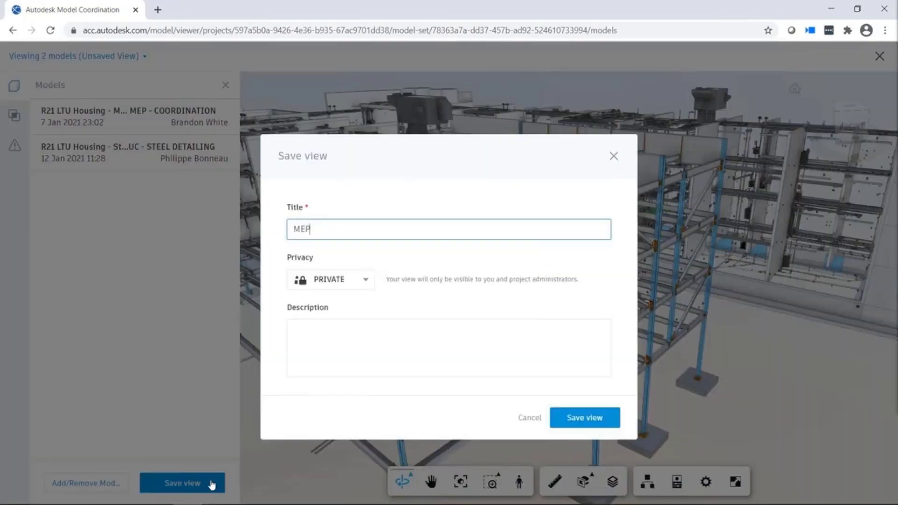
type(" vs Steel Detailing")
left_click(366, 280)
left_click(334, 298)
left_click(330, 326)
type("MEP and Steel structure clashes")
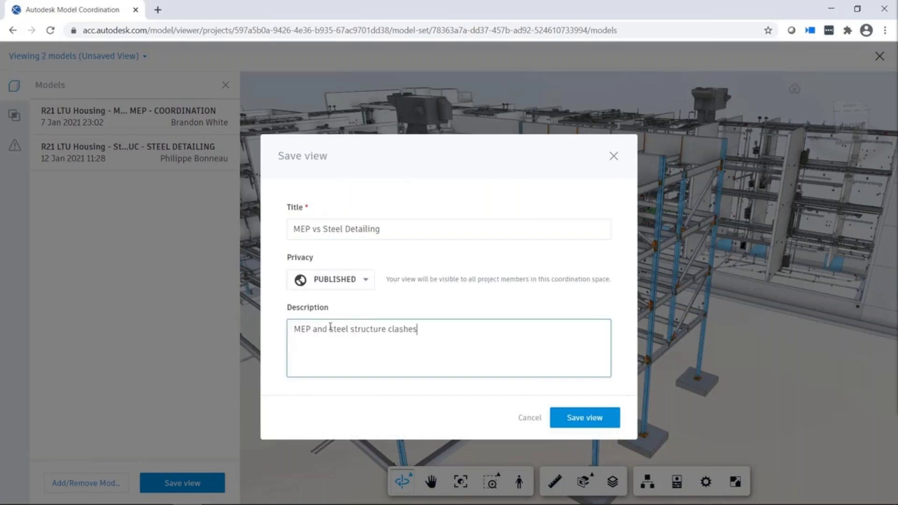
left_click(580, 418)
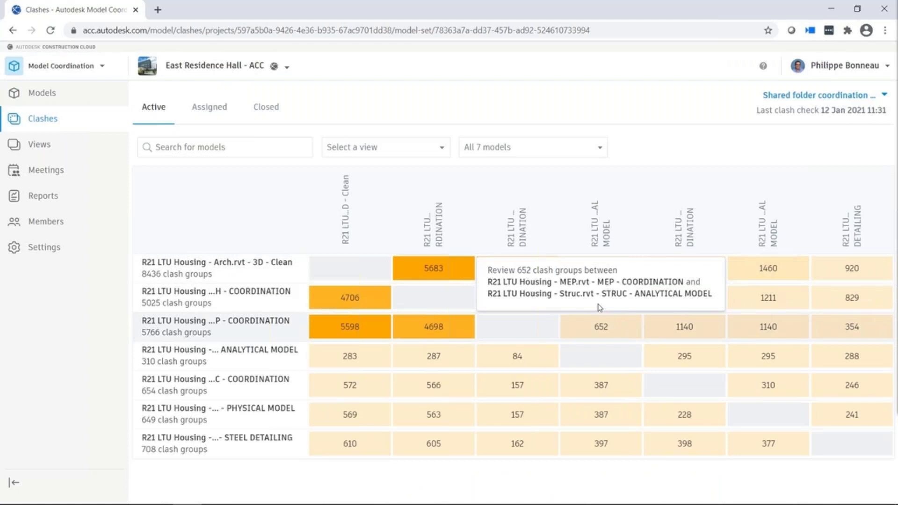
- Filter clashes to the MEP vs Steel Detailing view and select the Basic Wall [1074045] clash
left_click(439, 149)
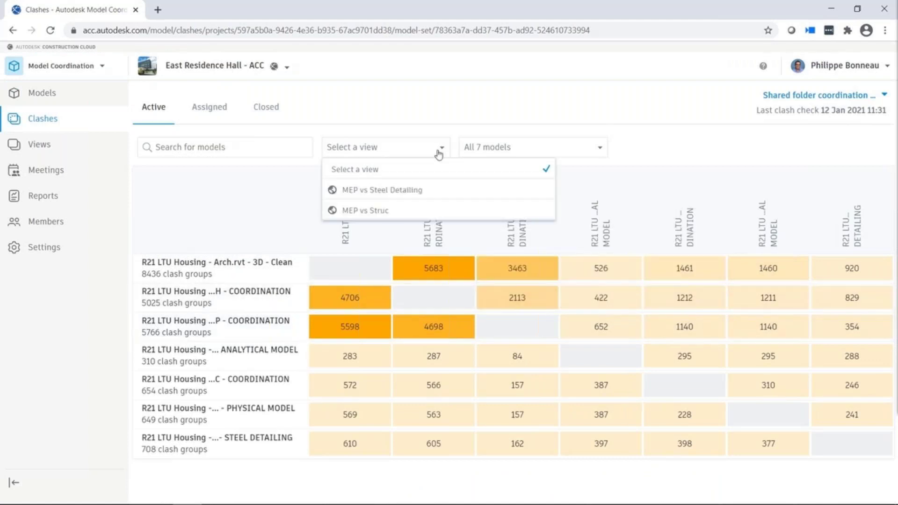
left_click(414, 194)
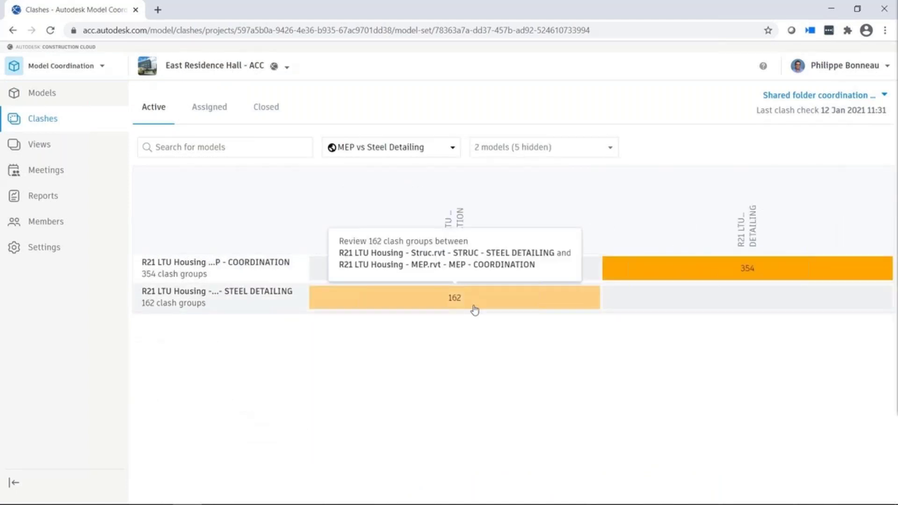
left_click(474, 310)
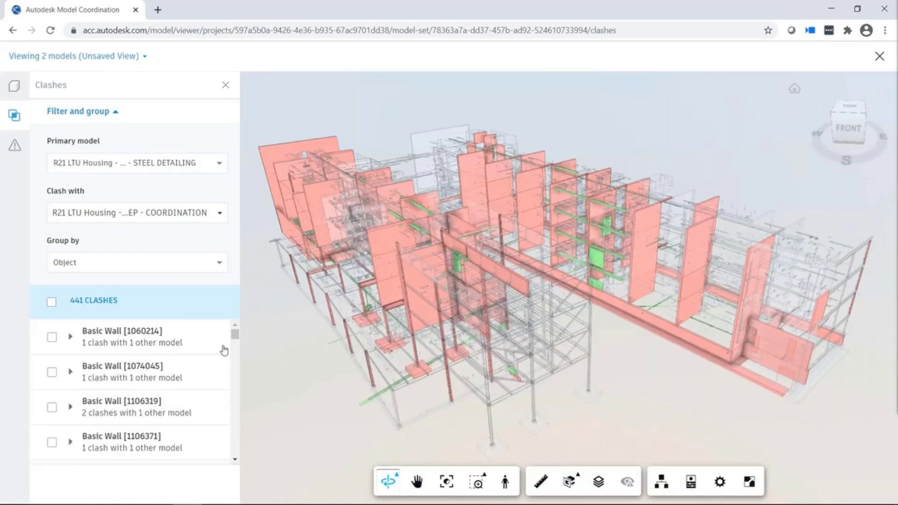
left_click(182, 376)
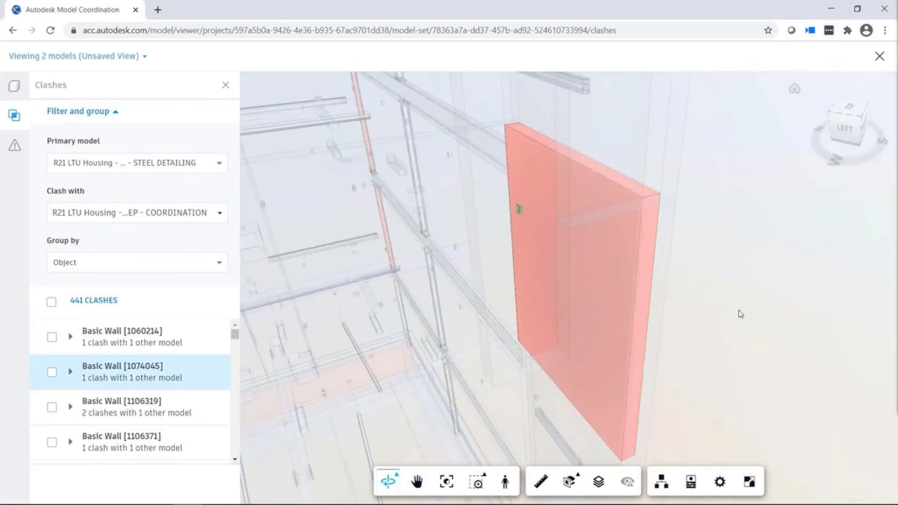
left_click(52, 373)
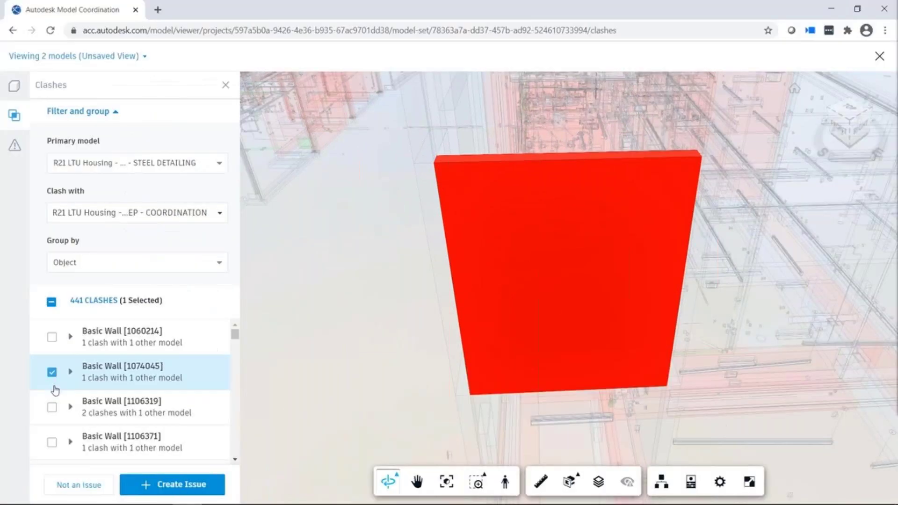
left_click(129, 328)
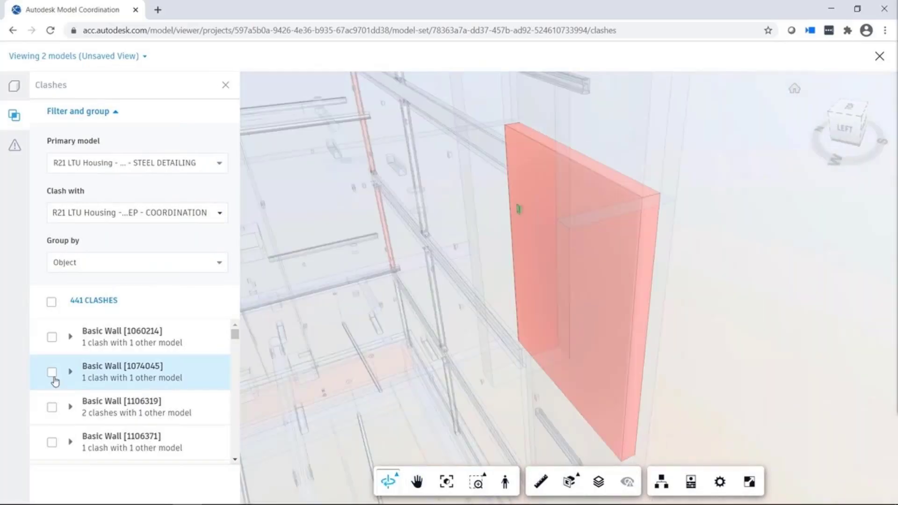
left_click(52, 374)
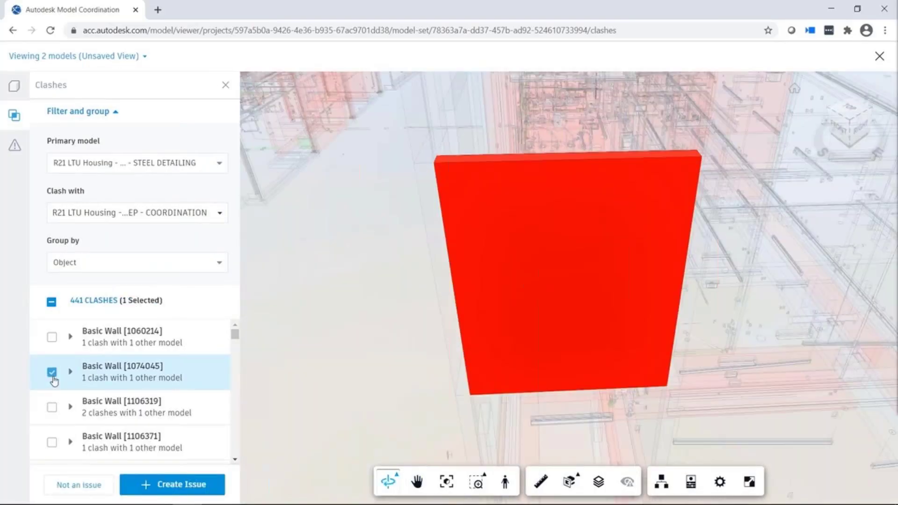
- Mark the selected clash as not an issue with reason Field fix
left_click(72, 488)
left_click(220, 234)
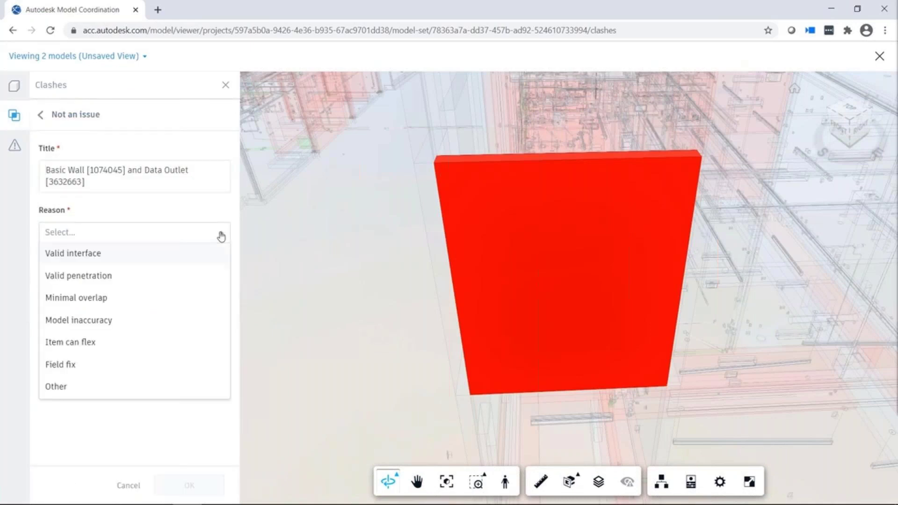
left_click(91, 364)
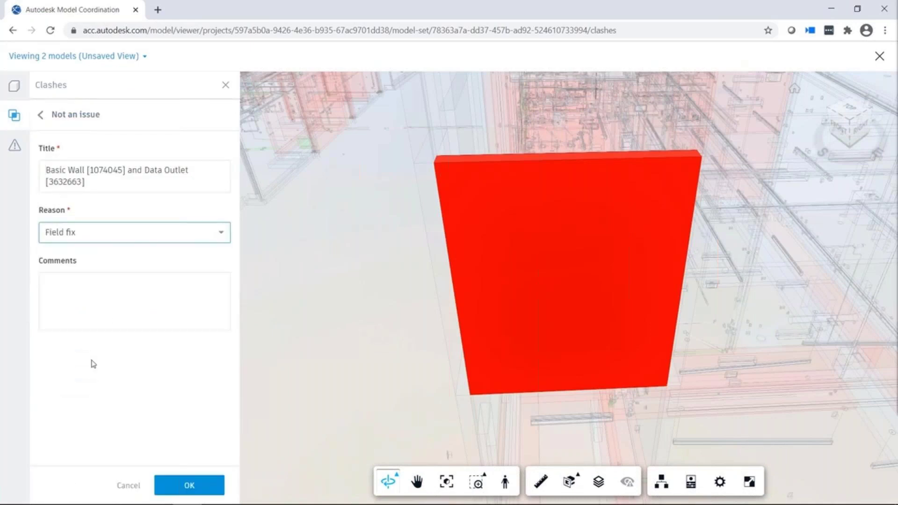
left_click(175, 484)
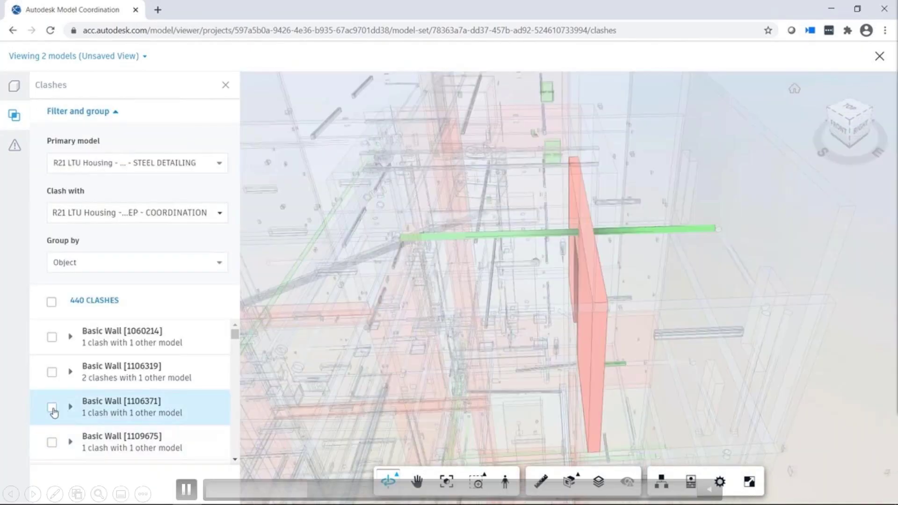
- Create an issue from the Basic Wall [1106371] clash, pinned on the wall
left_click(52, 407)
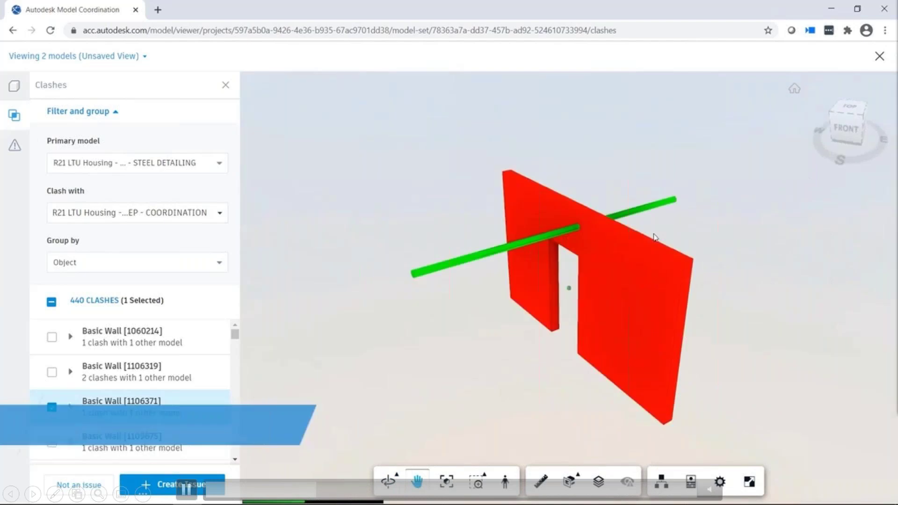
scroll(606, 230, "up", 3)
scroll(606, 230, "up", 2)
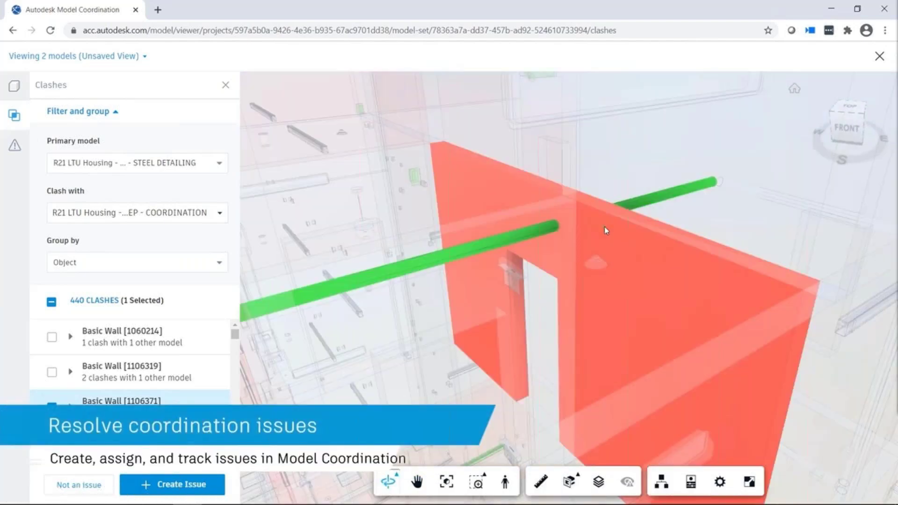
left_click(200, 487)
left_click(559, 228)
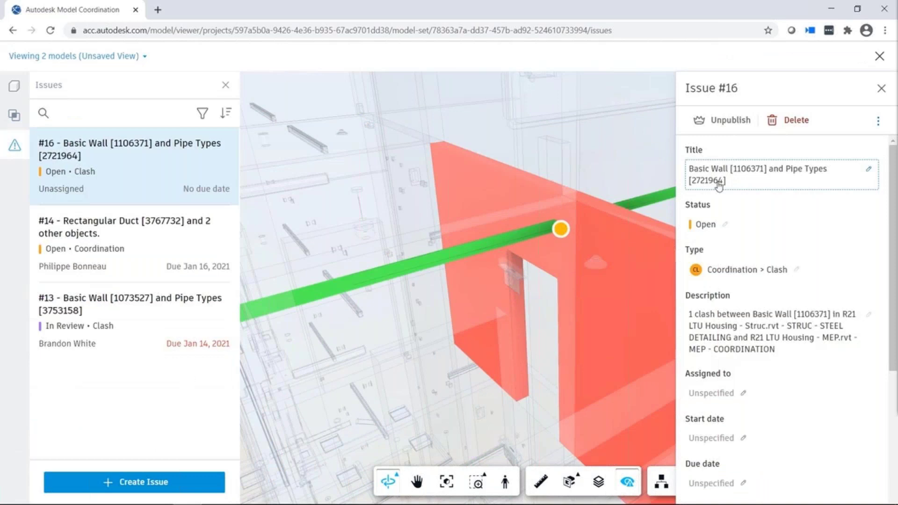
- Assign the issue to a team member, with start Jan 14 and due Jan 19, 2021
scroll(877, 309, "down", 4)
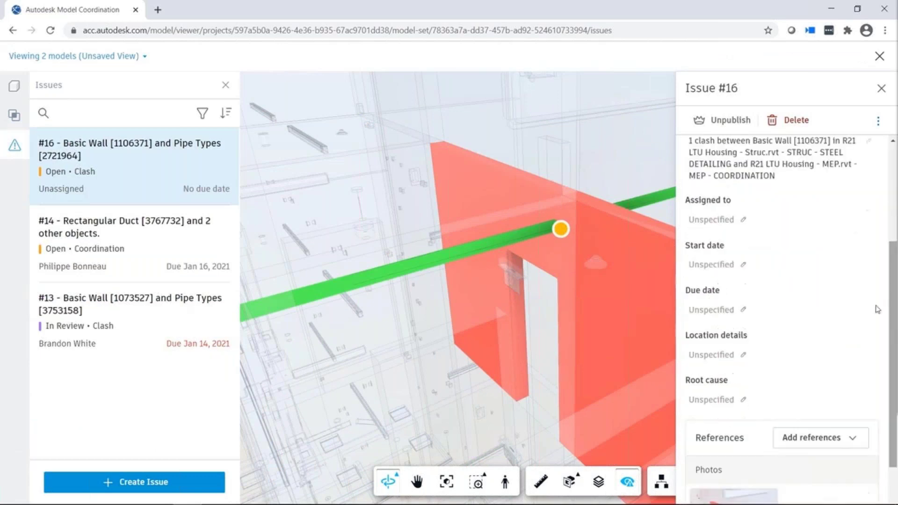
left_click(718, 219)
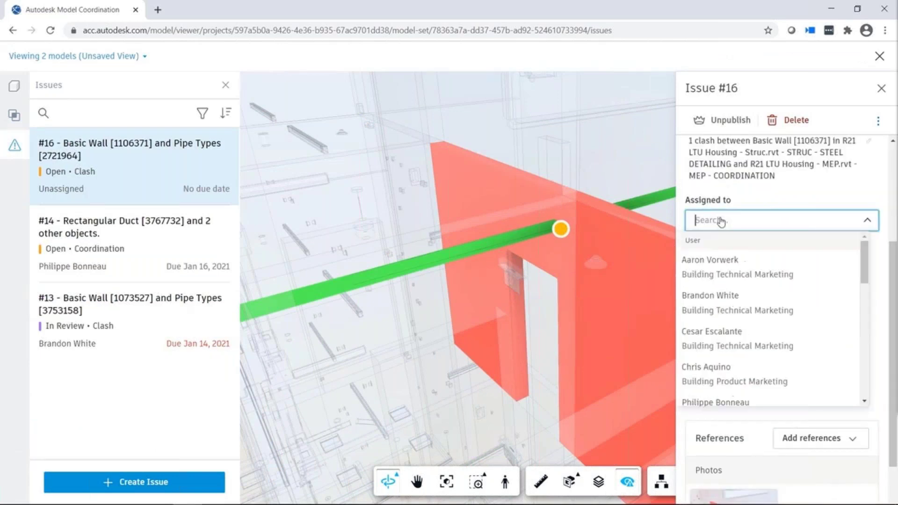
left_click(726, 303)
scroll(894, 370, "down", 1)
left_click(721, 251)
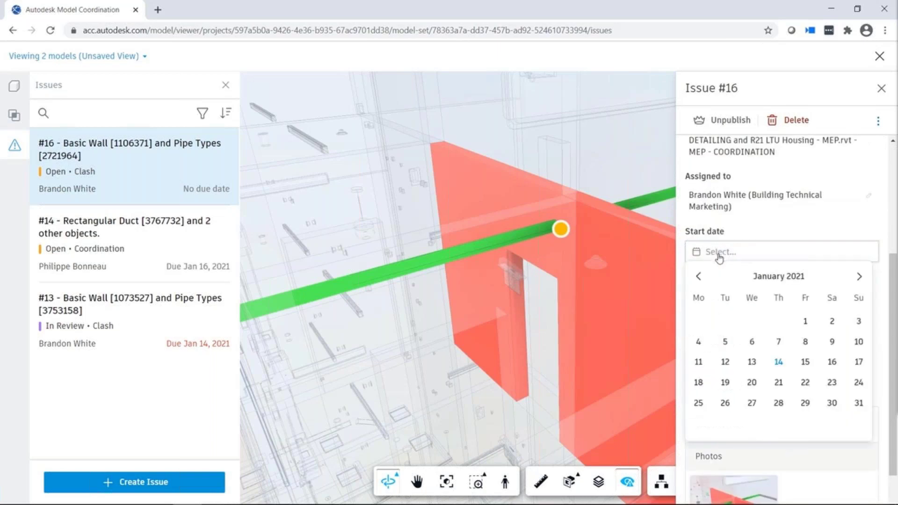
left_click(778, 362)
scroll(736, 328, "down", 4)
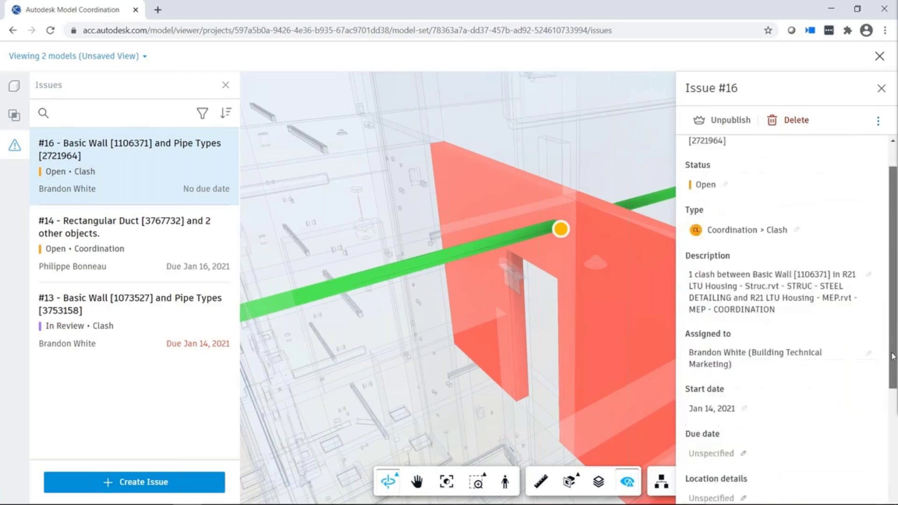
left_click(714, 320)
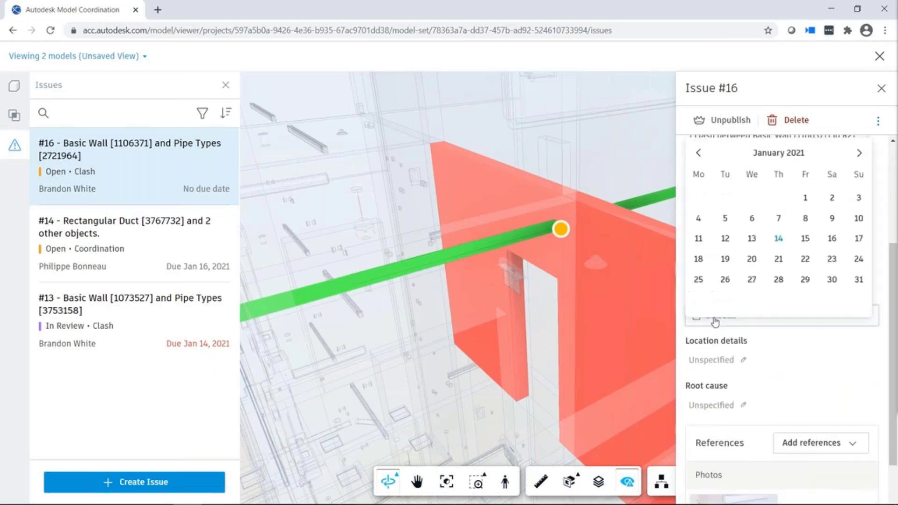
left_click(725, 260)
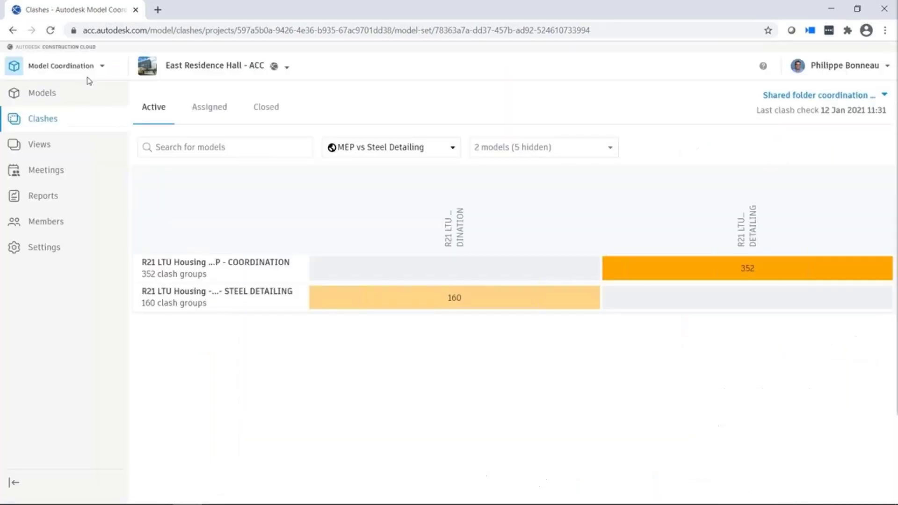
- Switch to Autodesk Build and bring up the project's Issues list
left_click(102, 70)
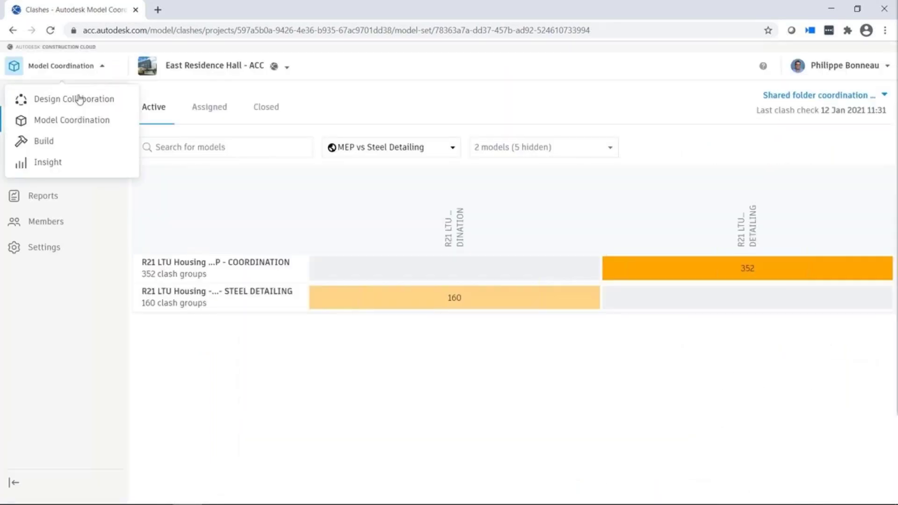
left_click(52, 144)
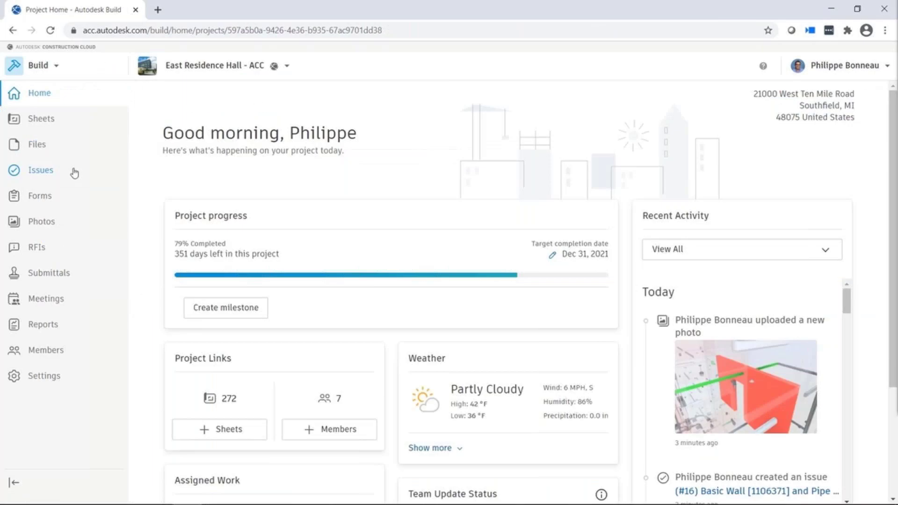
left_click(36, 173)
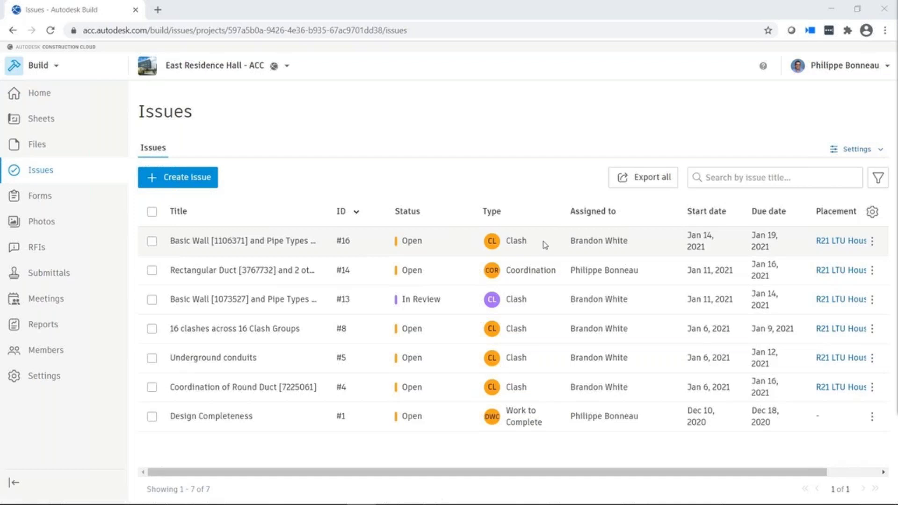
- Change issue #16, the Basic Wall [1106371] clash, to Closed status
left_click(545, 245)
left_click_drag(893, 196, 893, 370)
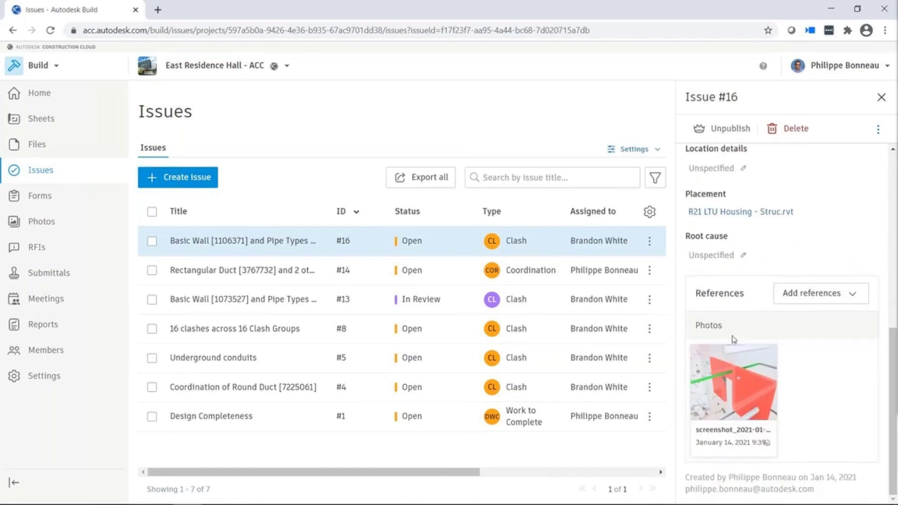
left_click_drag(894, 387, 895, 206)
left_click(716, 234)
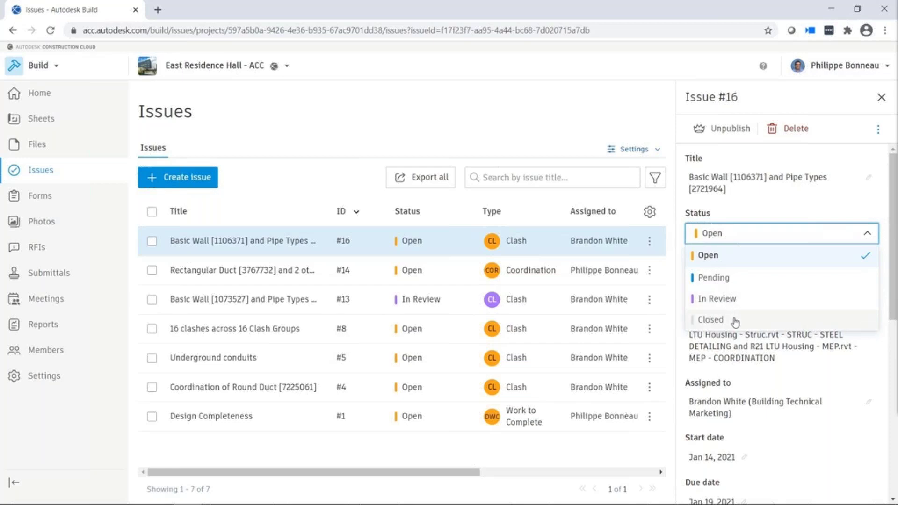
left_click(734, 320)
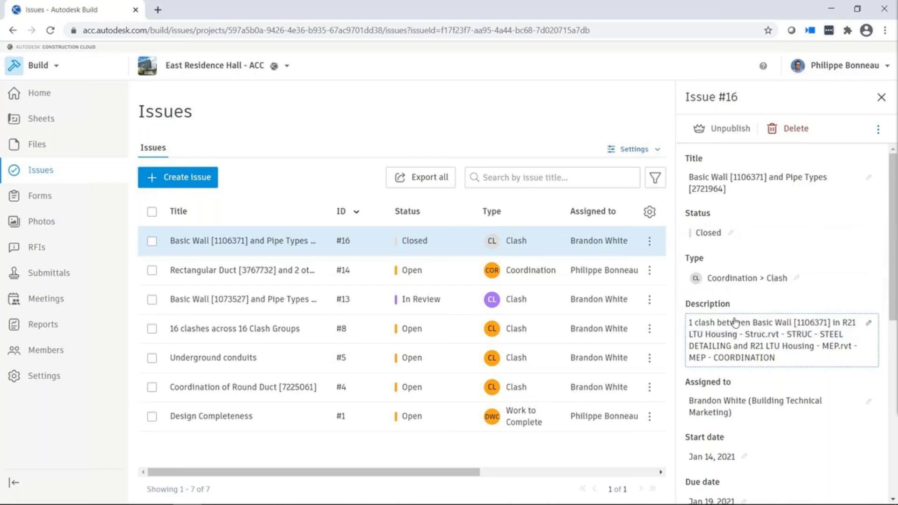
left_click(881, 97)
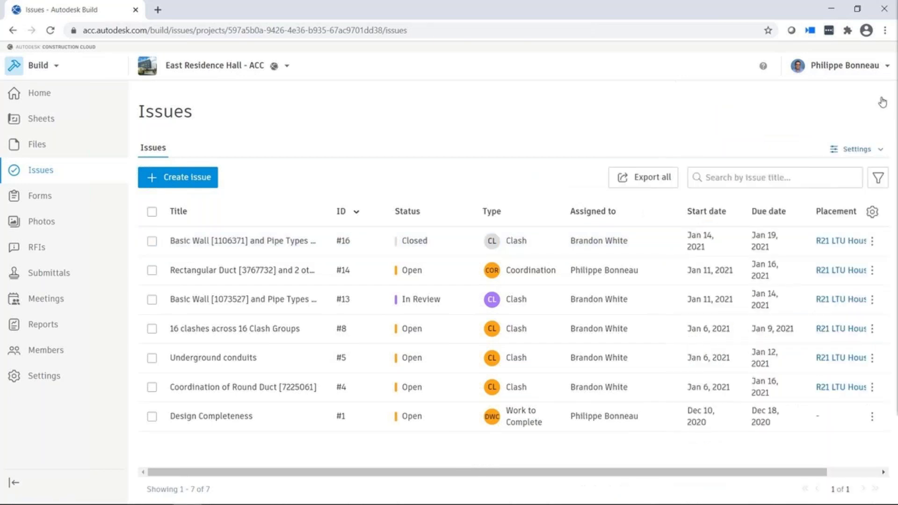
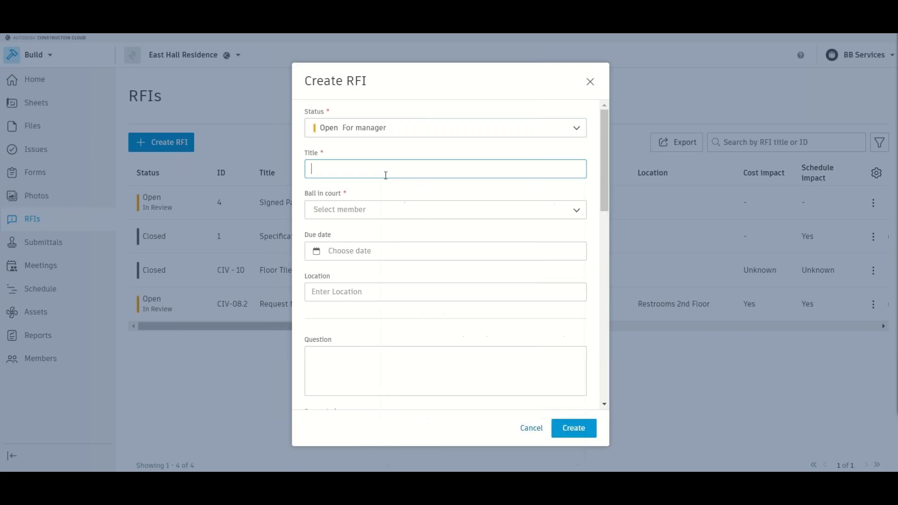
- Enter 'Waterproofing Specification' as the RFI title
type("Water")
type("pro")
key("BackSpace")
type("roofing Specification")
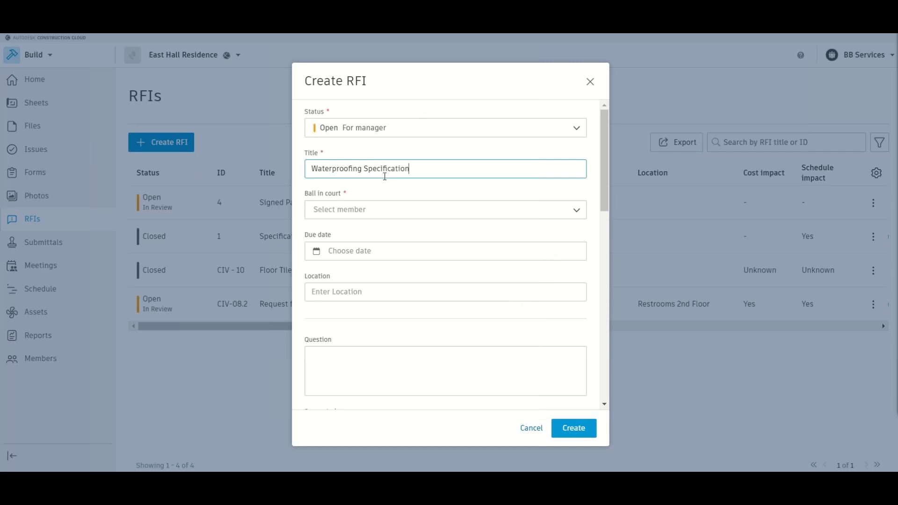
- Assign ball in court to the first member, with due date 19/11/2021 and location Block B Roof
left_click(426, 212)
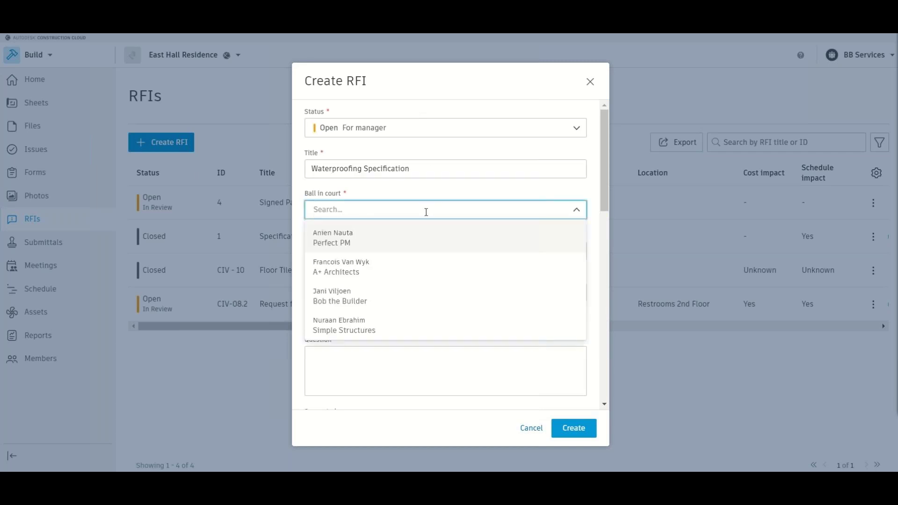
left_click(343, 247)
left_click(358, 257)
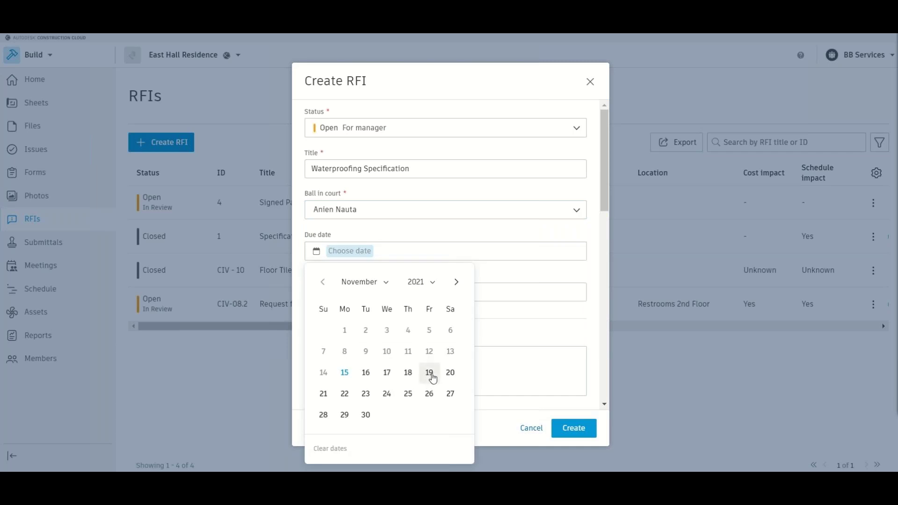
left_click(429, 373)
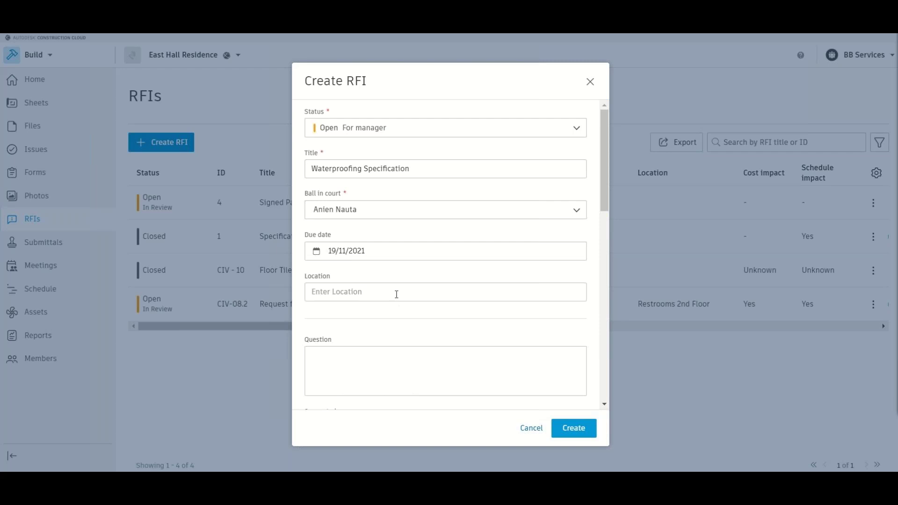
left_click(397, 293)
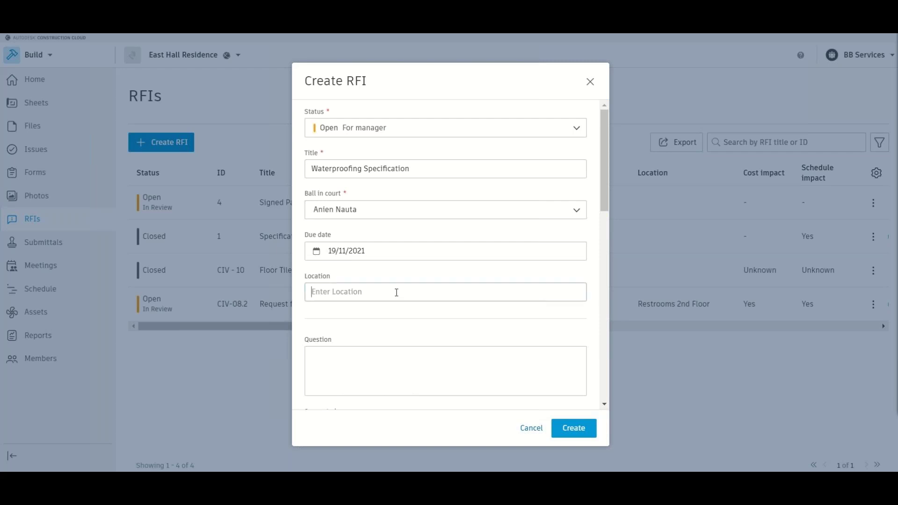
type("Block B Roof")
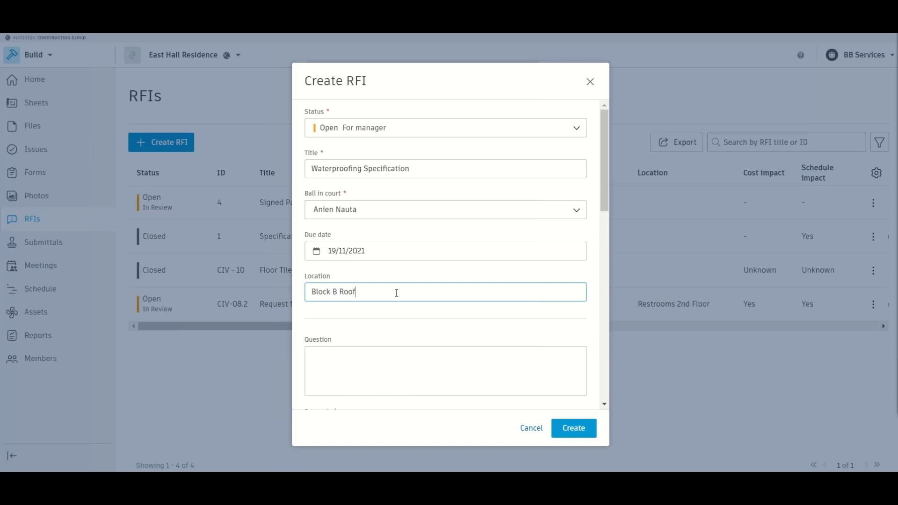
scroll(397, 292, "down", 2)
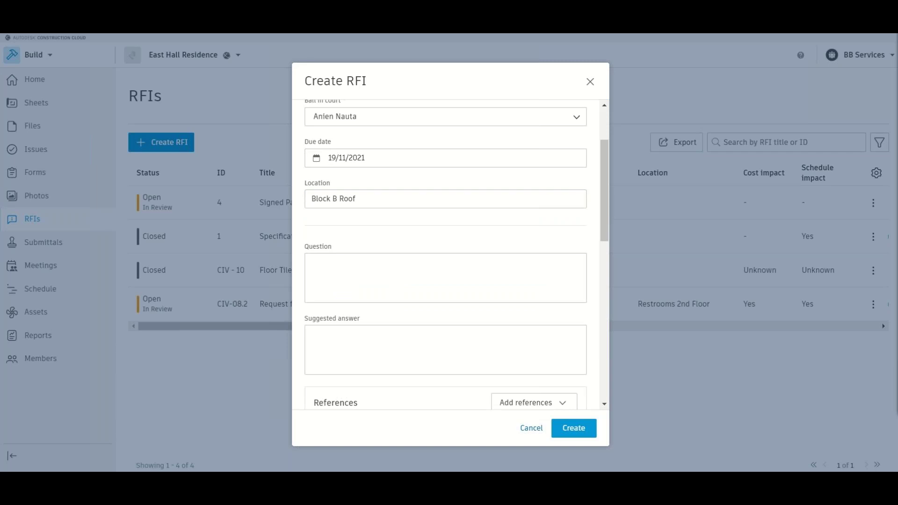
- Paste the prepared question text into the RFI's Question field, adding no references
right_click(485, 254)
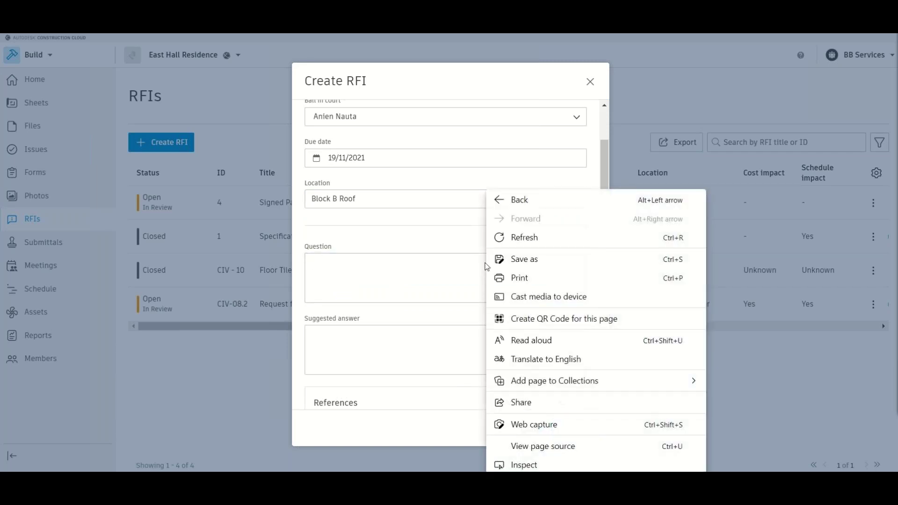
right_click(445, 248)
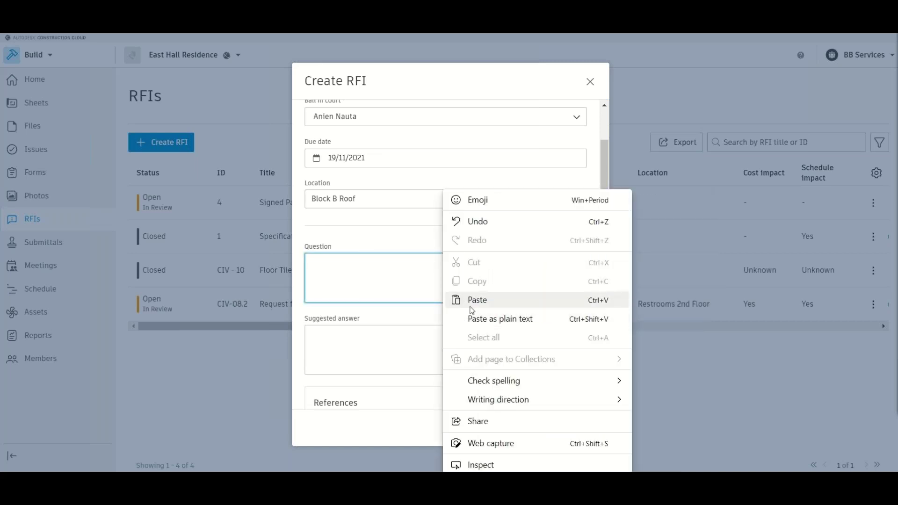
left_click(468, 300)
left_click(368, 344)
scroll(369, 344, "down", 2)
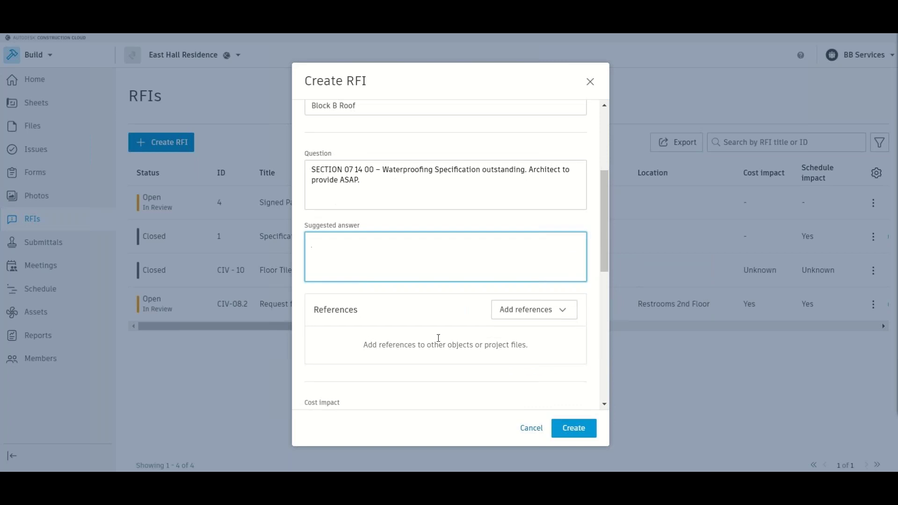
left_click(551, 314)
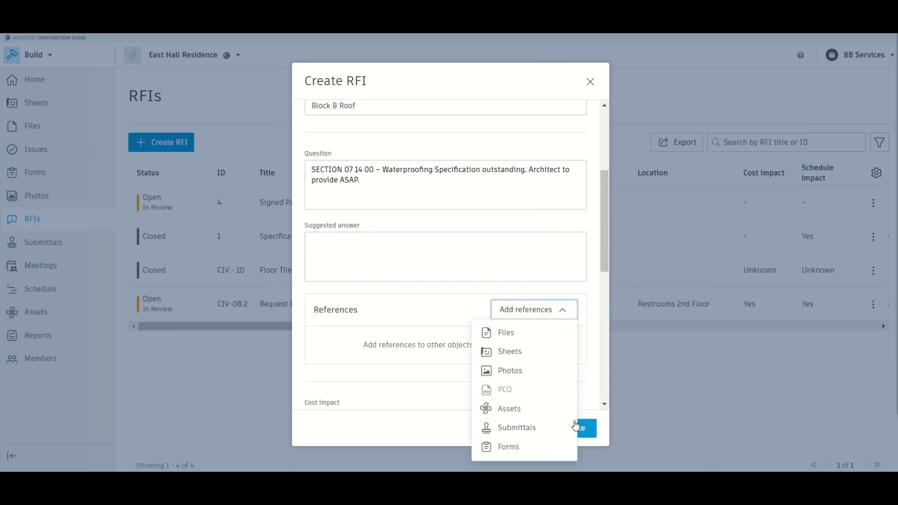
left_click(411, 306)
scroll(410, 306, "down", 4)
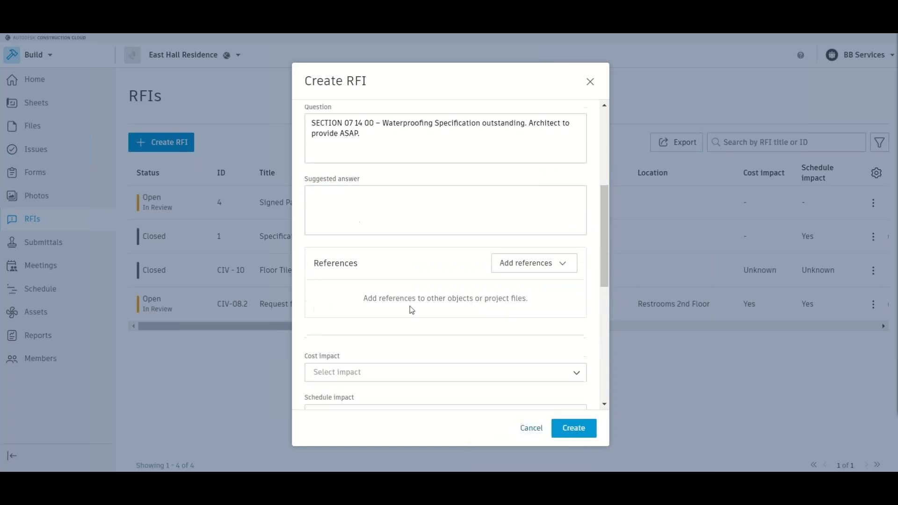
- Set cost impact No, schedule impact Yes, priority High and discipline Architectural
left_click(352, 234)
left_click(344, 273)
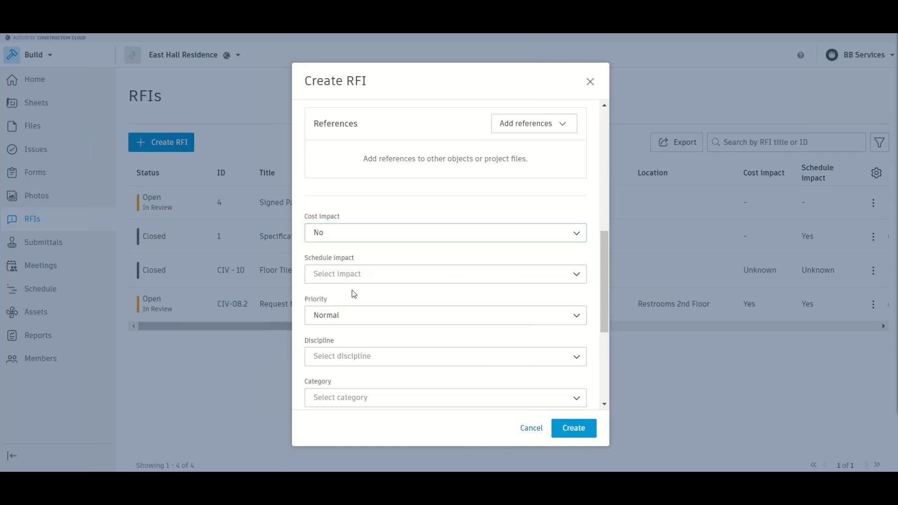
left_click(365, 276)
left_click(354, 302)
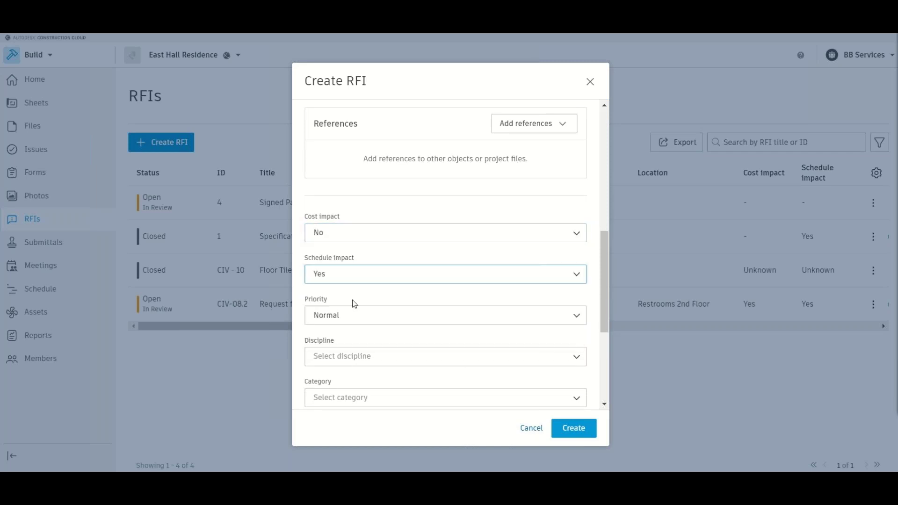
left_click(358, 323)
left_click(331, 233)
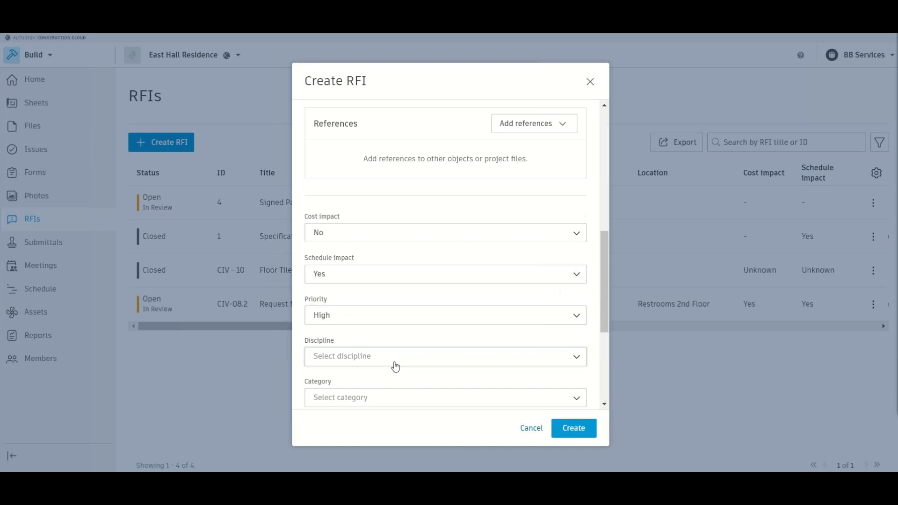
left_click(393, 360)
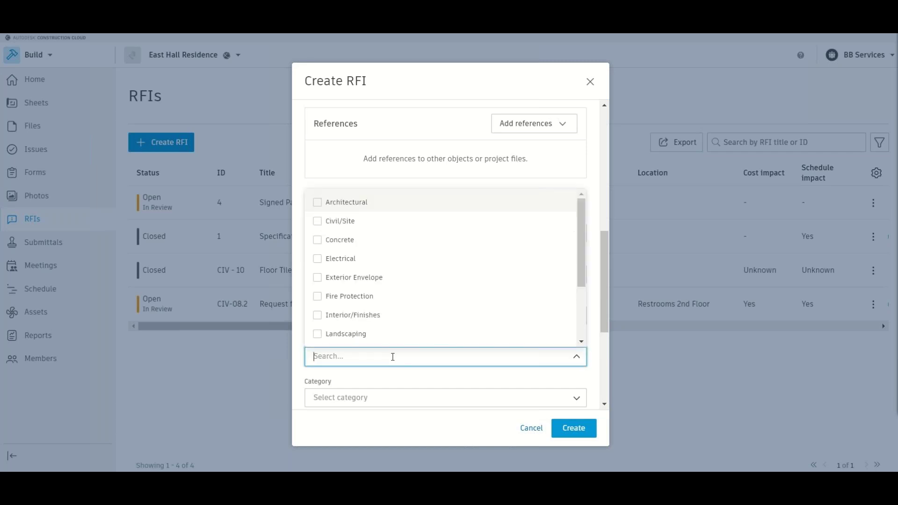
left_click(321, 206)
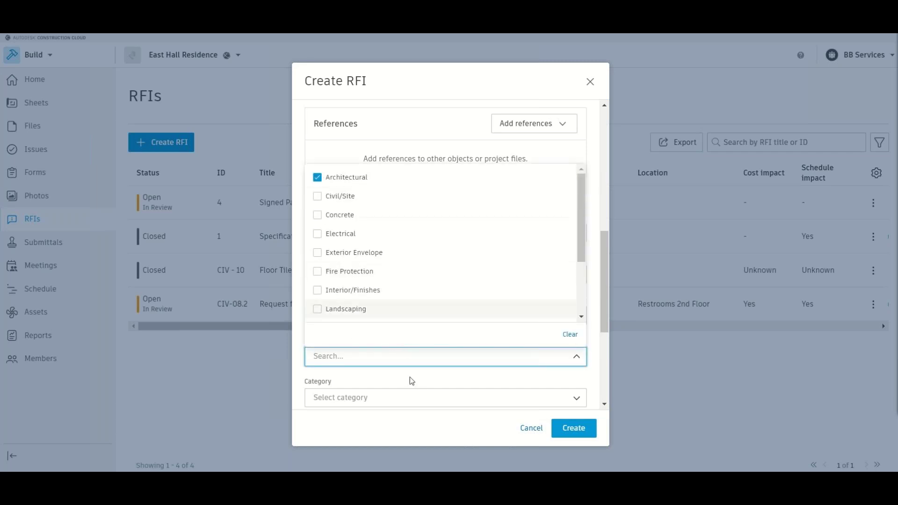
- Tick the Documentation Incomplete category and enter external ID ARC - 01
scroll(411, 376, "down", 2)
left_click(377, 305)
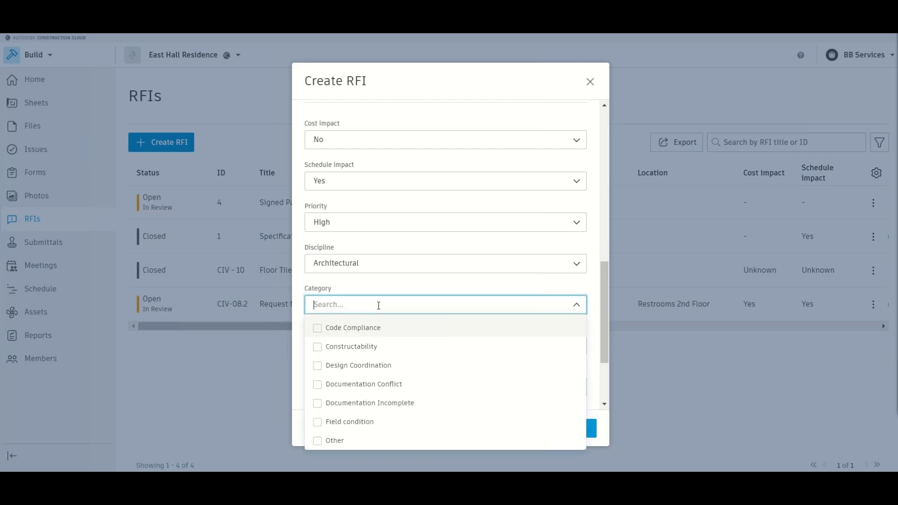
left_click(322, 405)
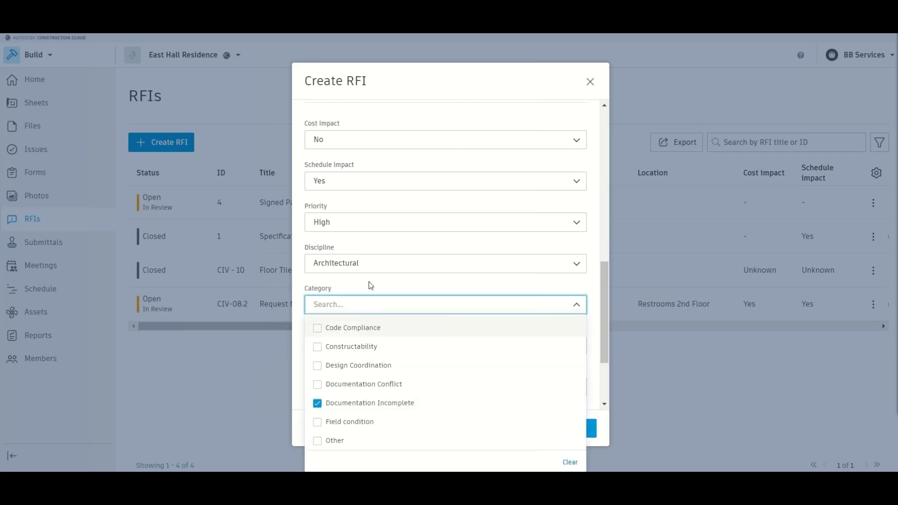
left_click(370, 286)
scroll(365, 335, "down", 1)
left_click(362, 299)
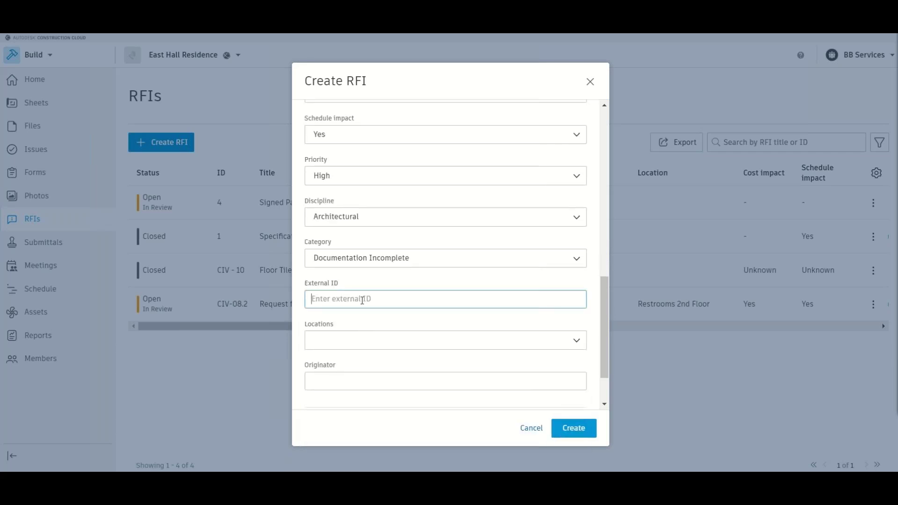
type("ARC - 01")
- Set the location to Retail Building and enter the originator's name
left_click(361, 340)
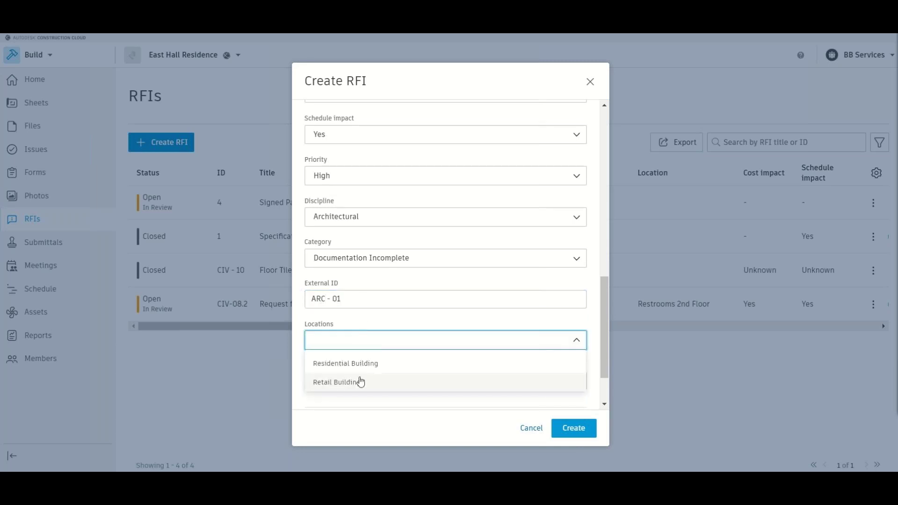
left_click(332, 383)
scroll(409, 367, "down", 1)
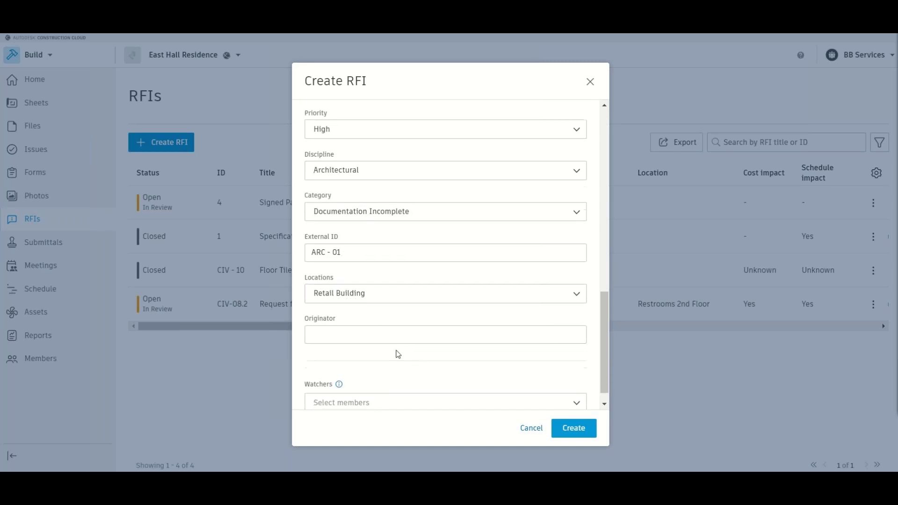
left_click(382, 330)
type("B")
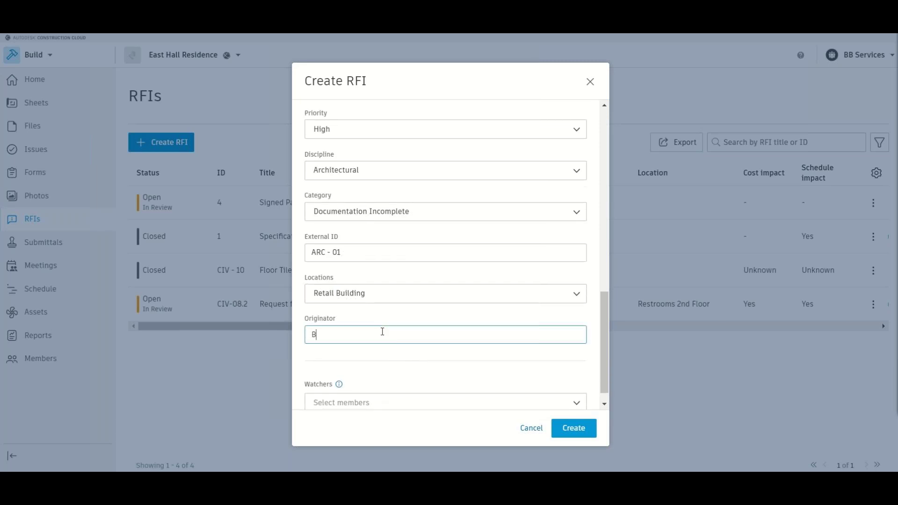
type("ob The Builder")
- Add a project member as a watcher and create the RFI
scroll(383, 340, "down", 1)
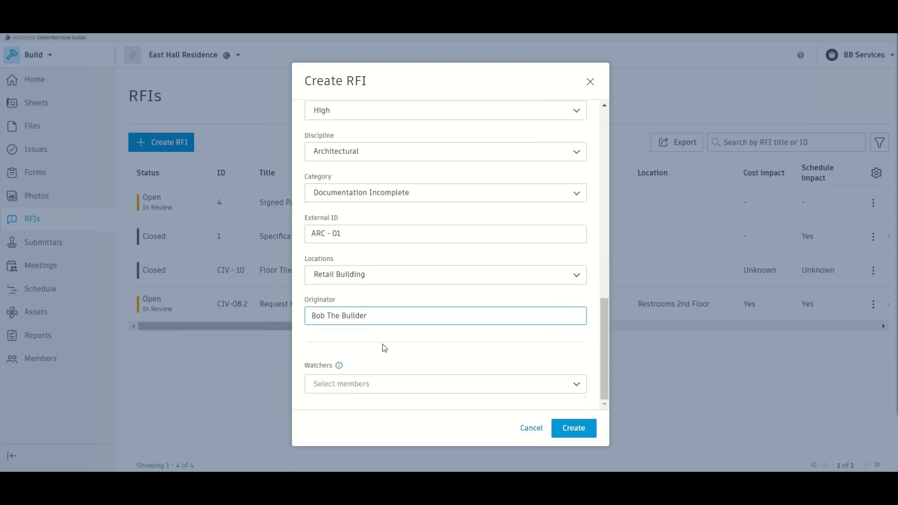
left_click(382, 380)
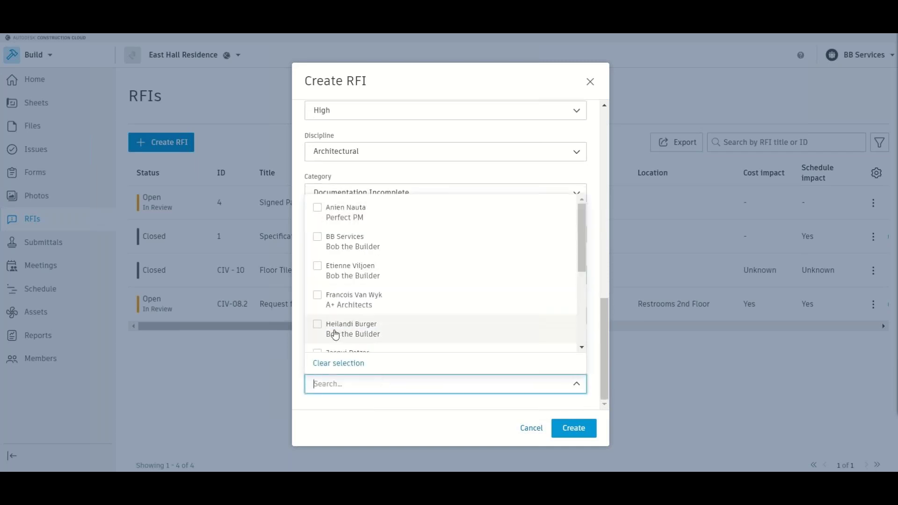
left_click(317, 325)
left_click(412, 426)
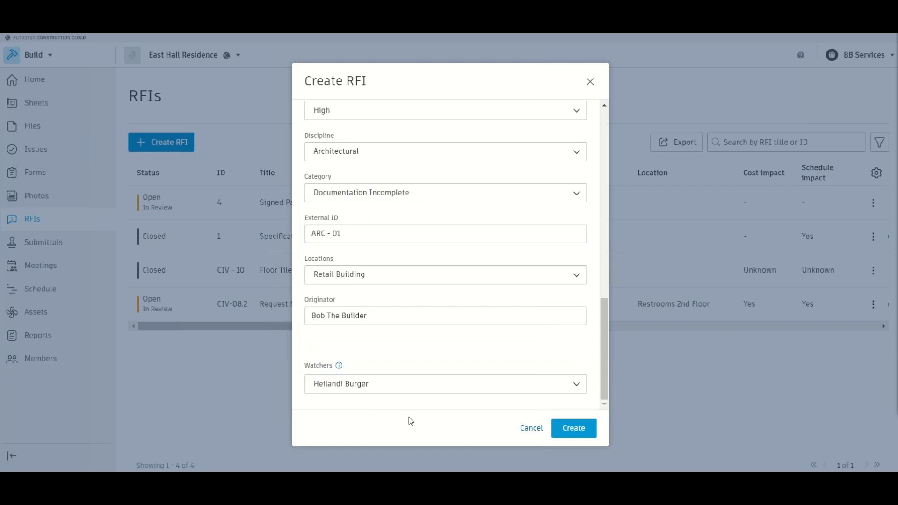
left_click(576, 432)
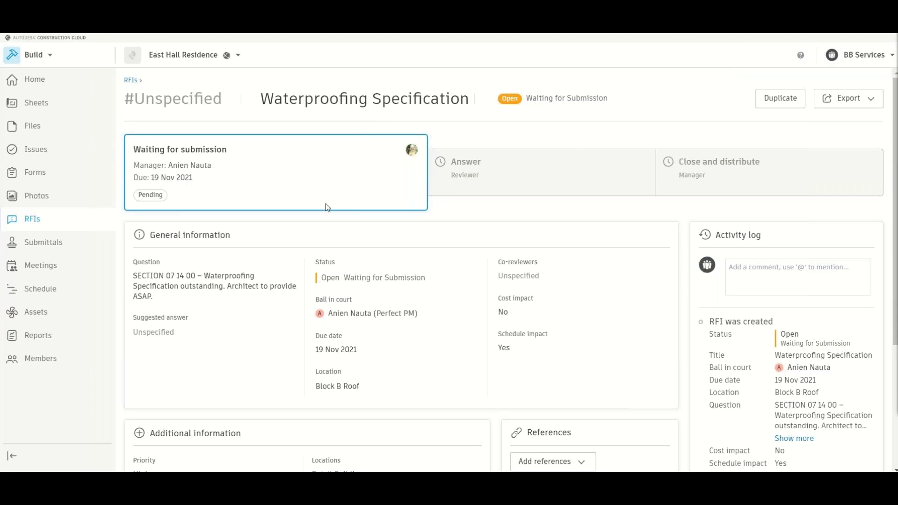
scroll(326, 204, "down", 1)
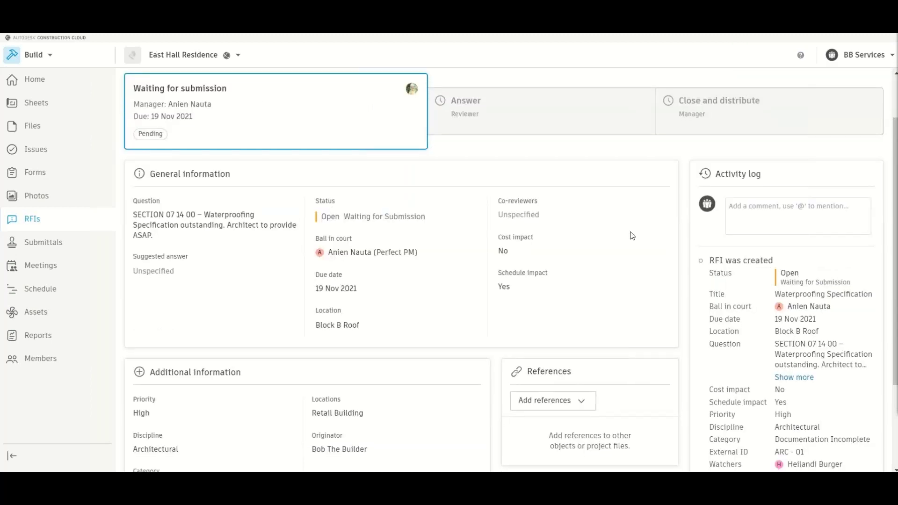
scroll(631, 235, "down", 1)
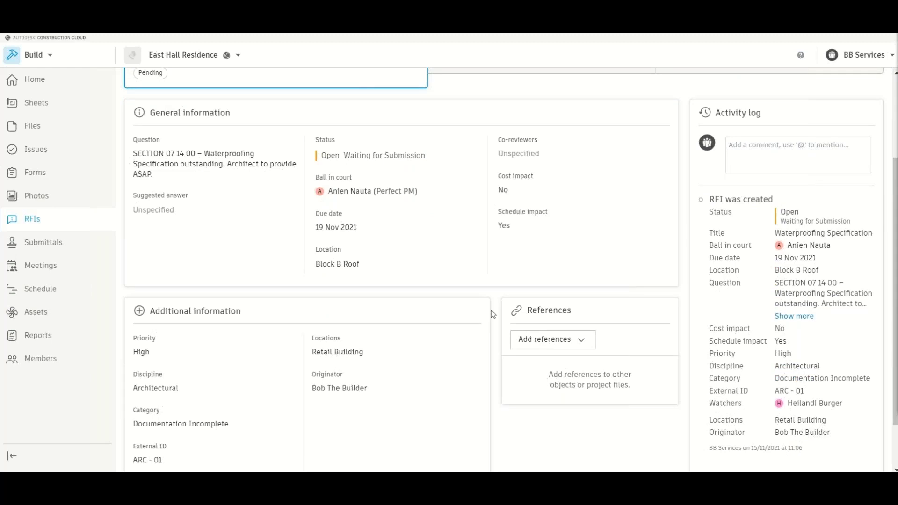
scroll(512, 272, "down", 1)
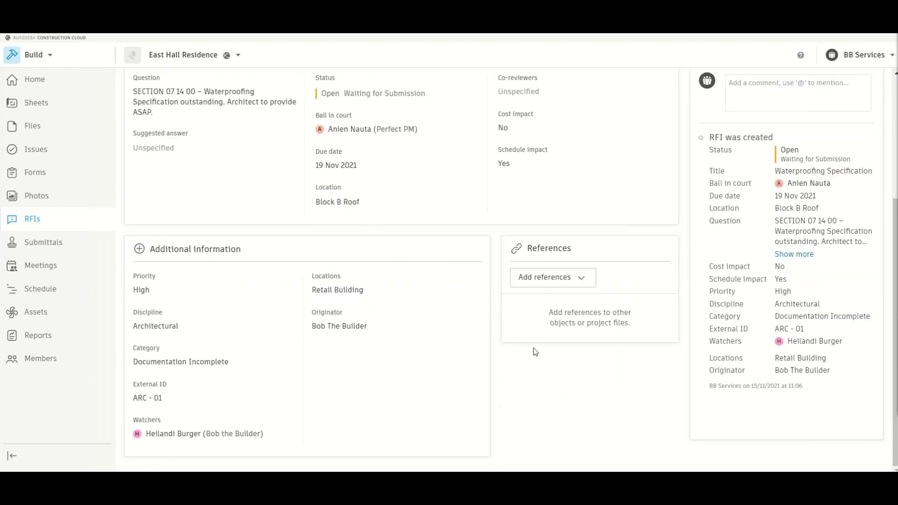
scroll(814, 299, "up", 2)
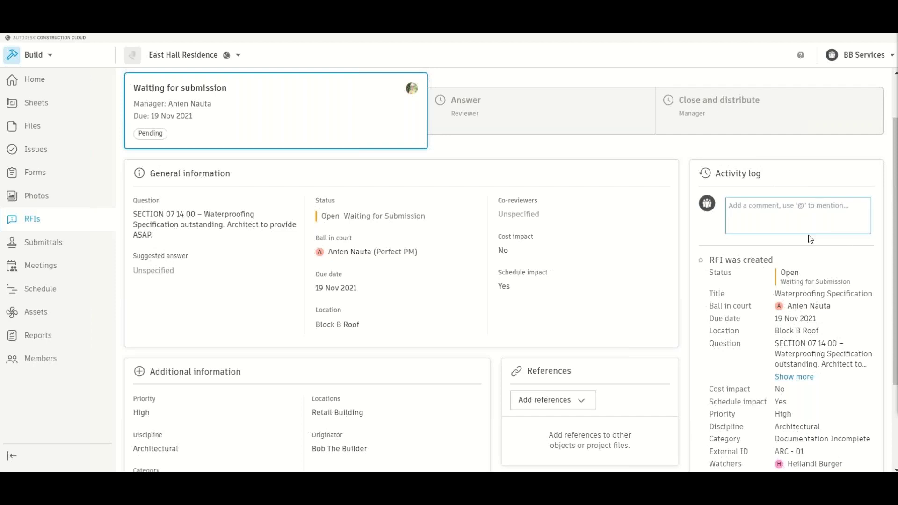
scroll(447, 144, "up", 1)
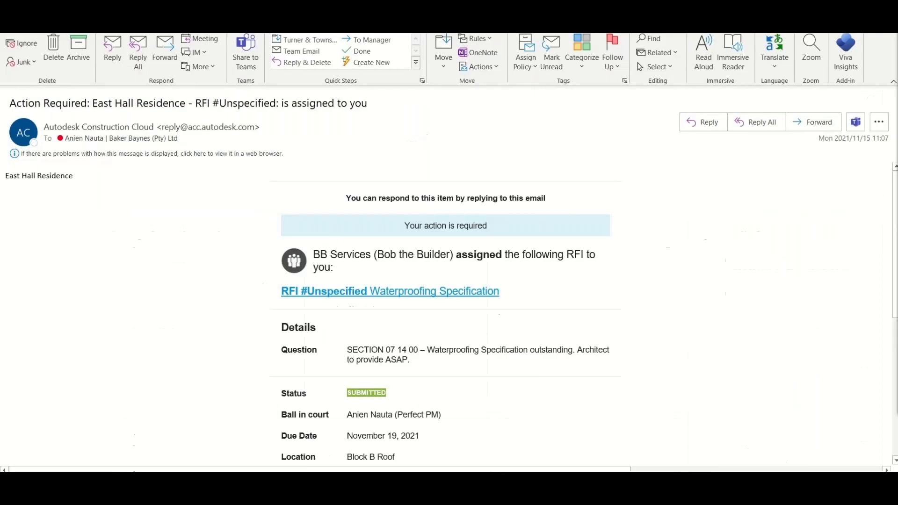
- Scroll to the bottom of the Action Required email and use View RFI to open it
scroll(463, 196, "down", 3)
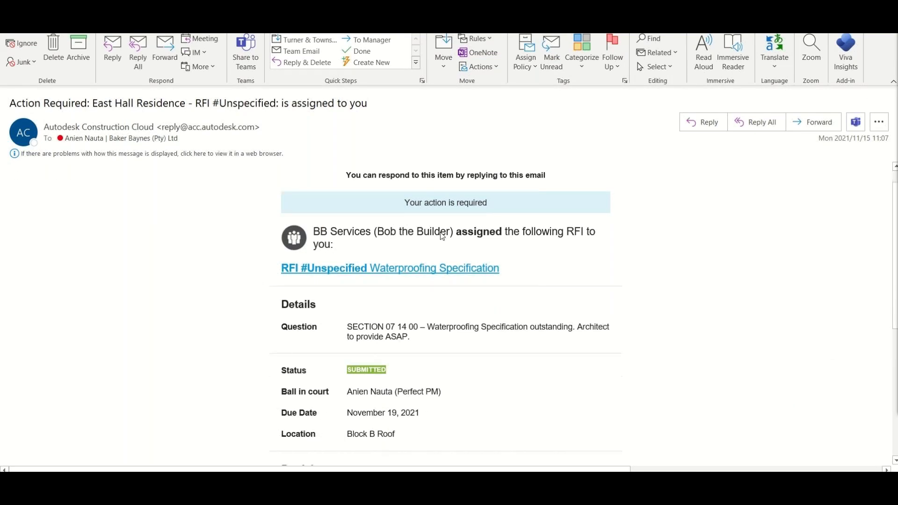
scroll(442, 237, "down", 1)
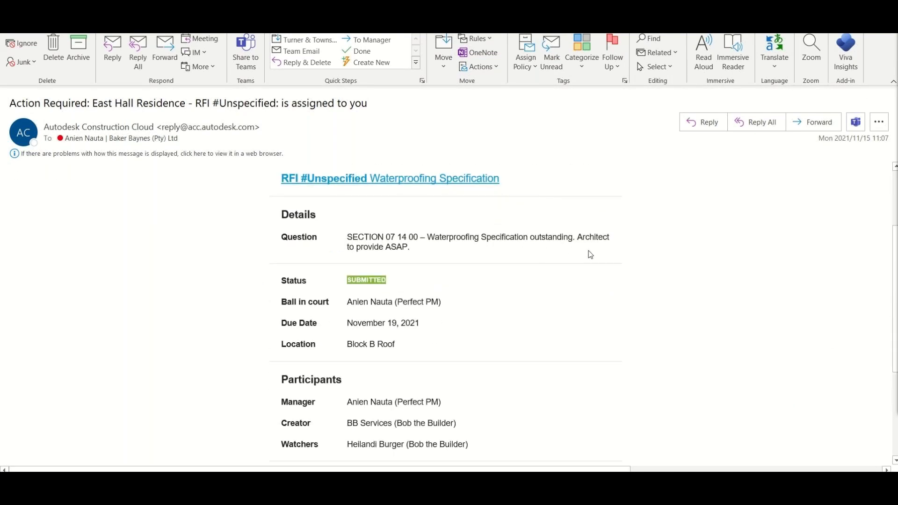
scroll(538, 346, "down", 2)
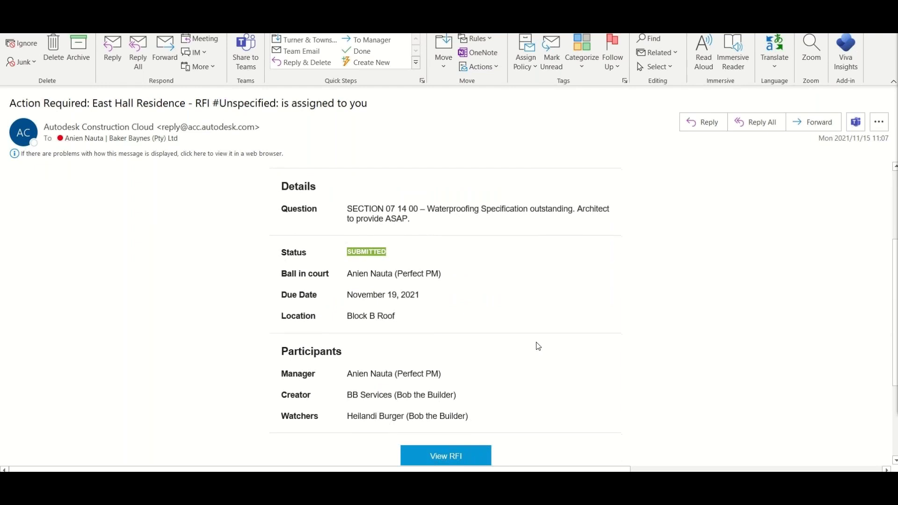
scroll(504, 332, "down", 3)
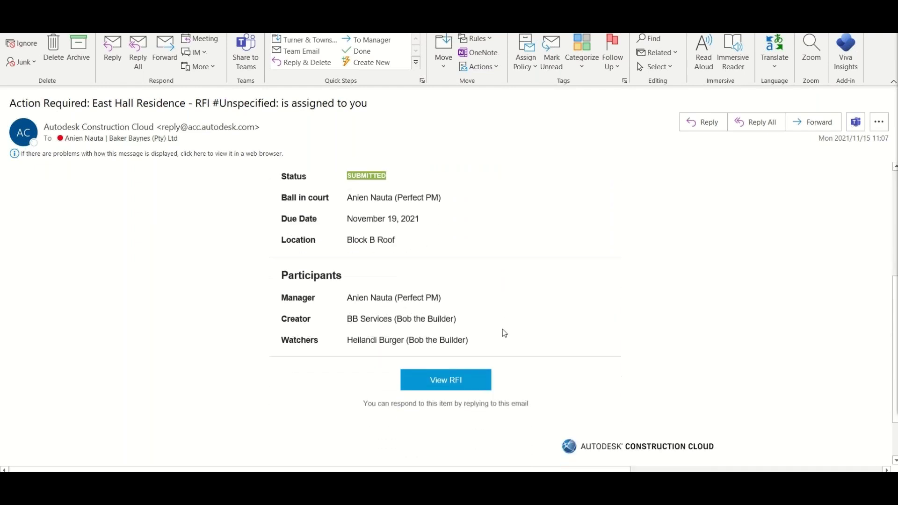
left_click(451, 348)
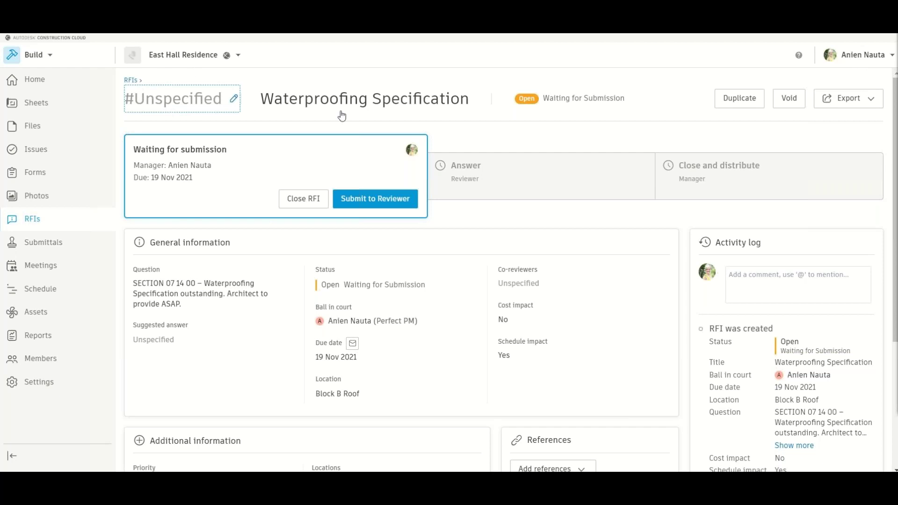
- Change the RFI number from Unspecified to ARC - 01
left_click(192, 107)
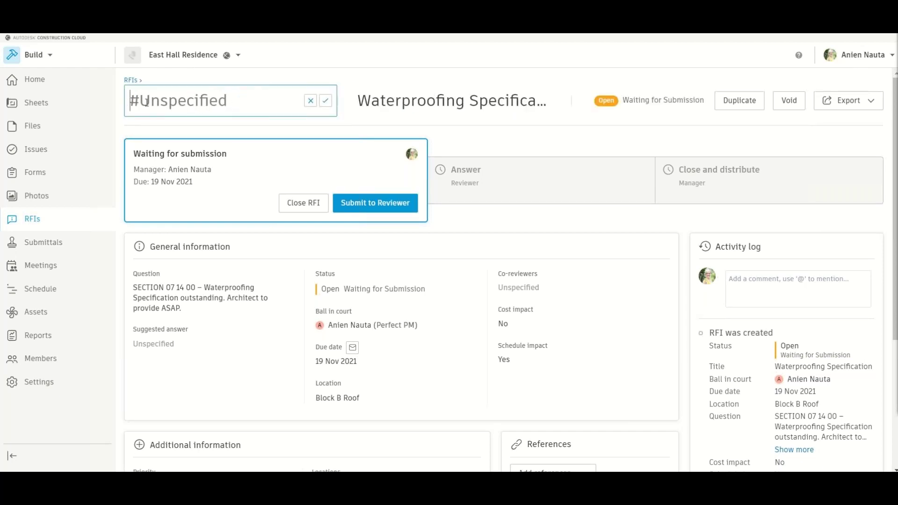
type("ARC - ")
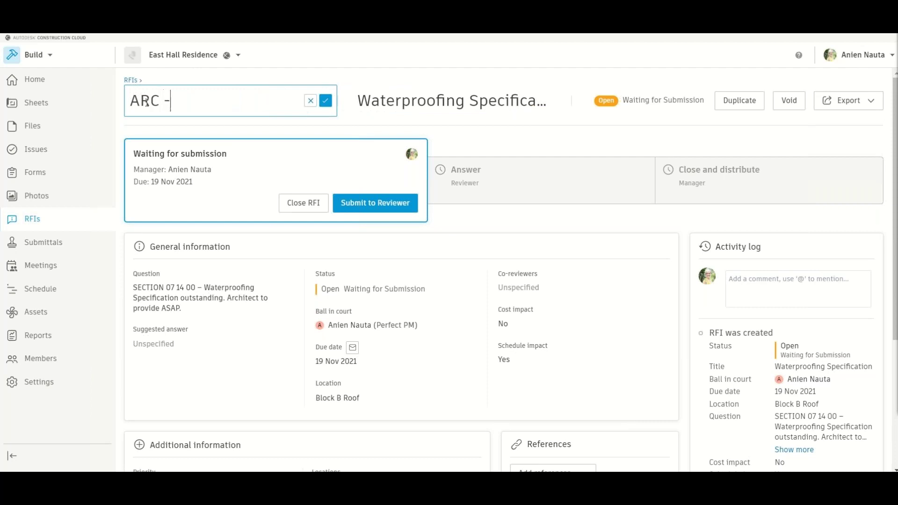
type("01")
key("Return")
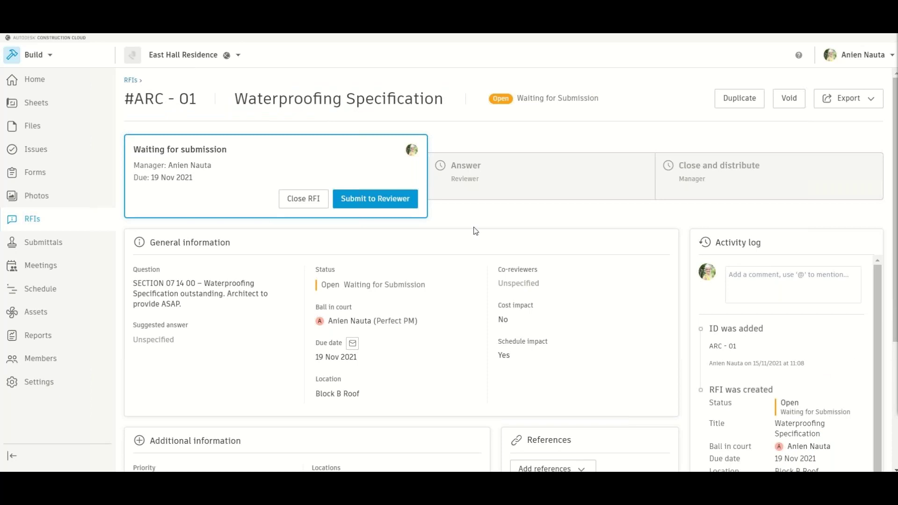
scroll(475, 230, "down", 3)
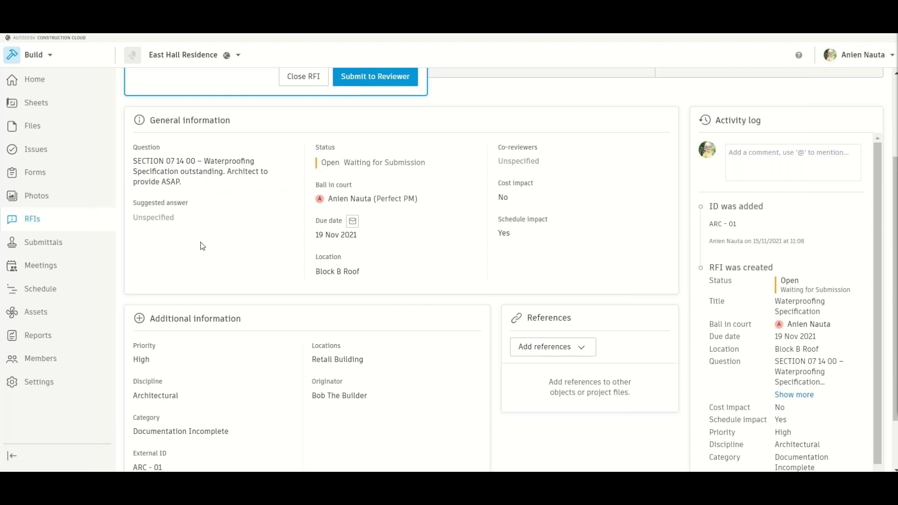
- Save the suggested answer 'Architect to issue to For the Field Folder'
left_click(154, 228)
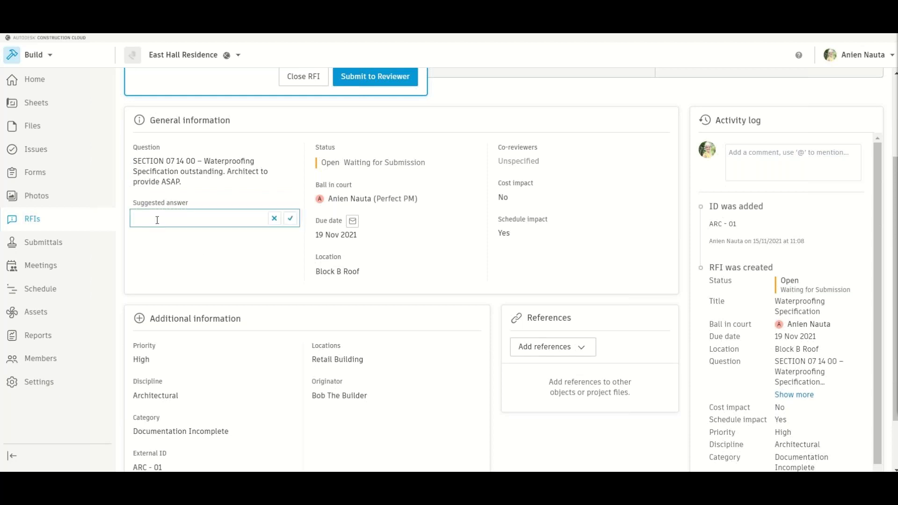
type("Architect to issue to For the ")
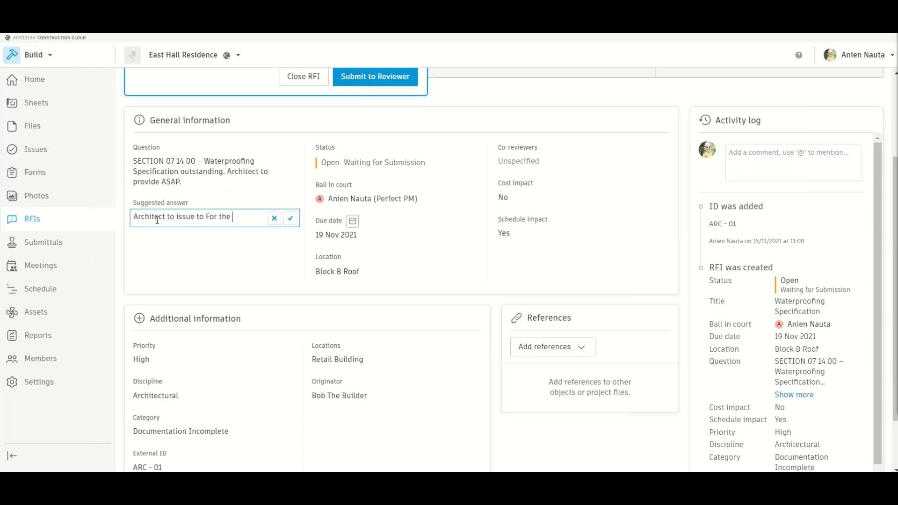
type("Field Folder")
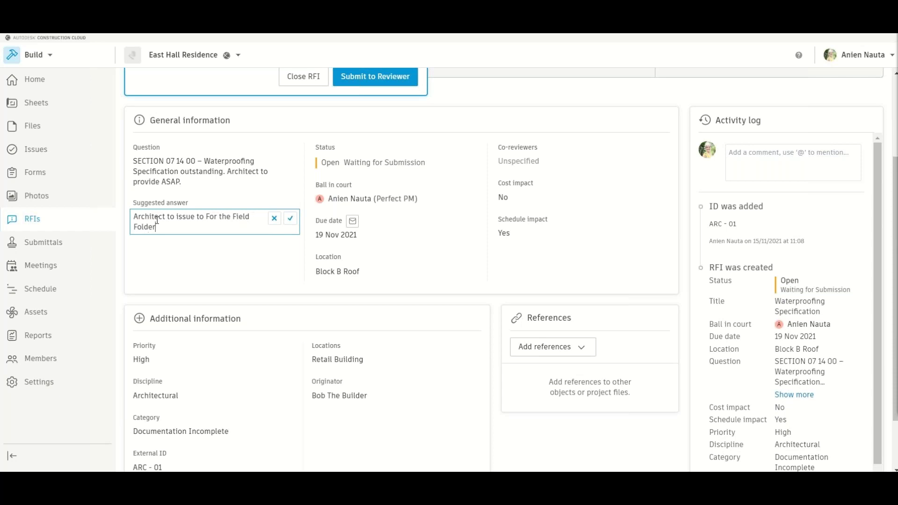
left_click(290, 218)
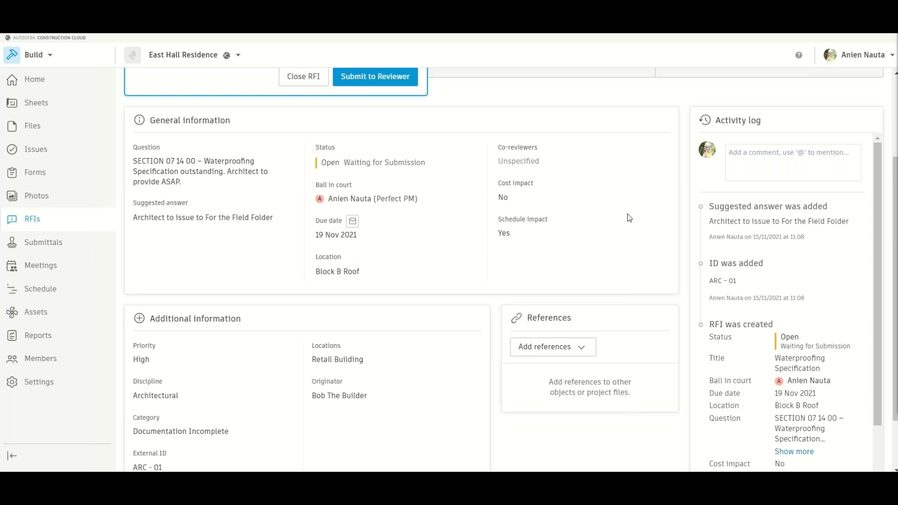
scroll(629, 218, "down", 1)
scroll(629, 217, "down", 1)
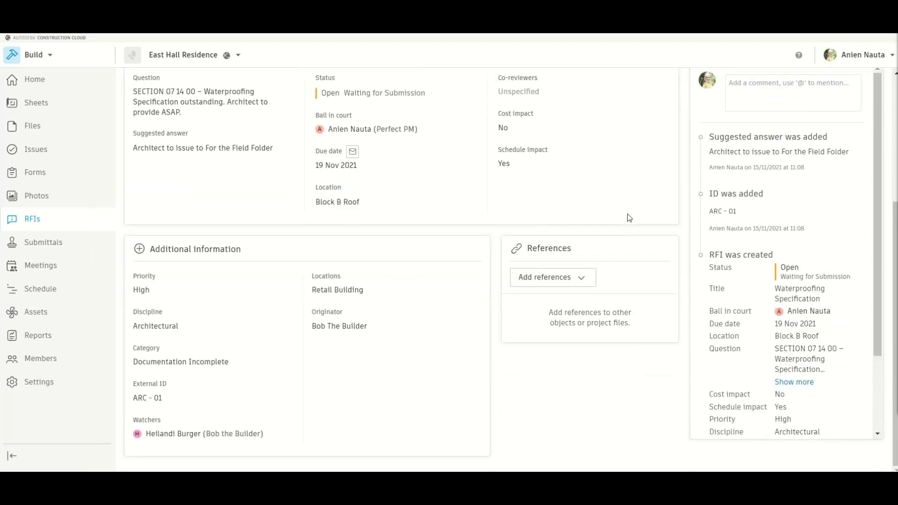
scroll(610, 398, "up", 4)
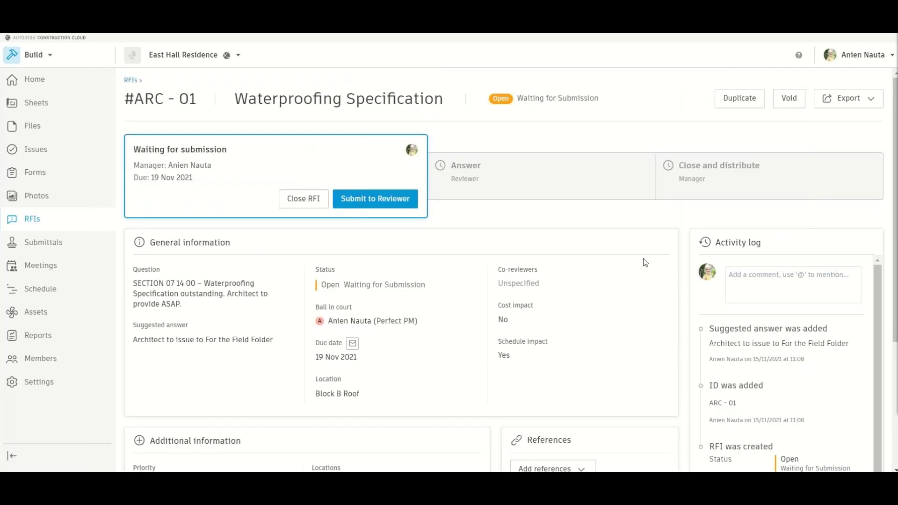
left_click(391, 204)
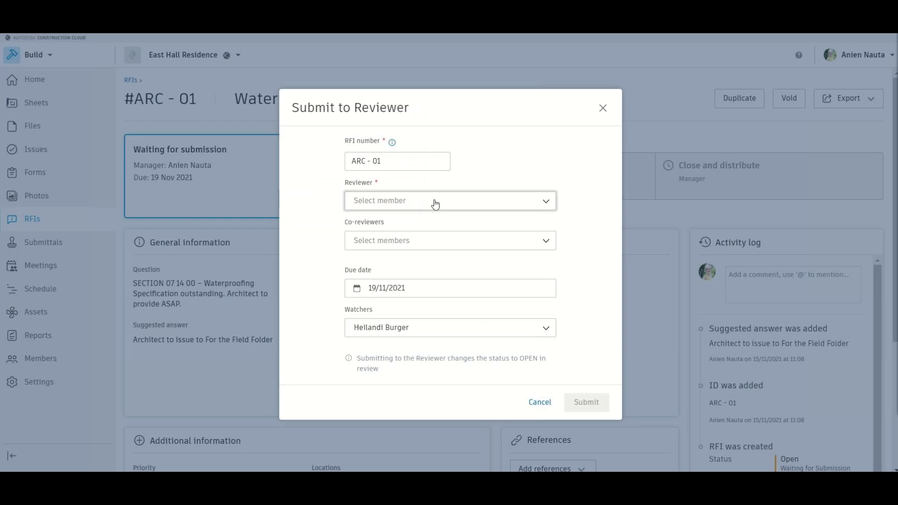
- Choose the architect as reviewer and submit RFI ARC - 01 for review
left_click(435, 201)
left_click(383, 257)
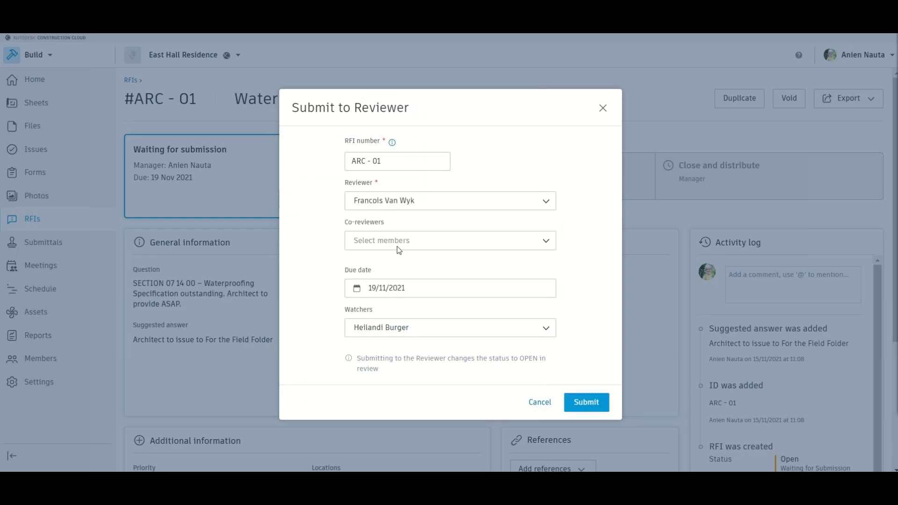
left_click(590, 406)
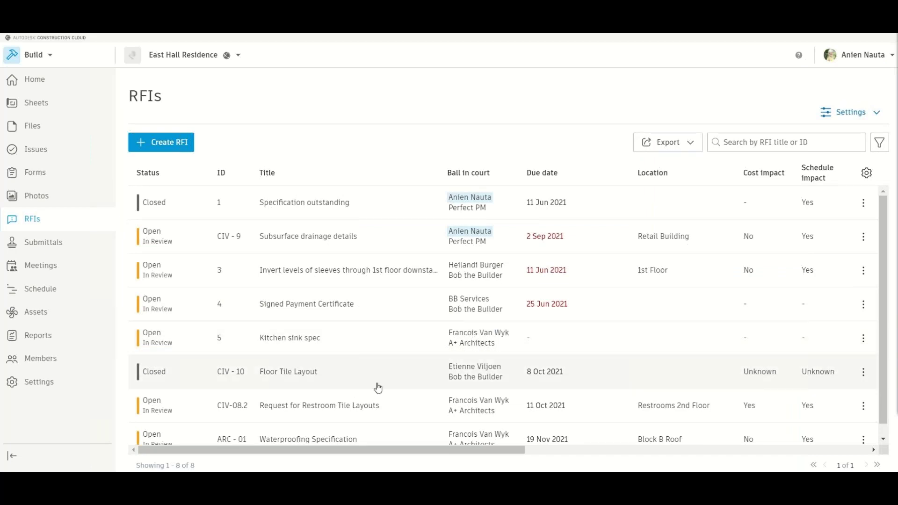
scroll(435, 406, "down", 1)
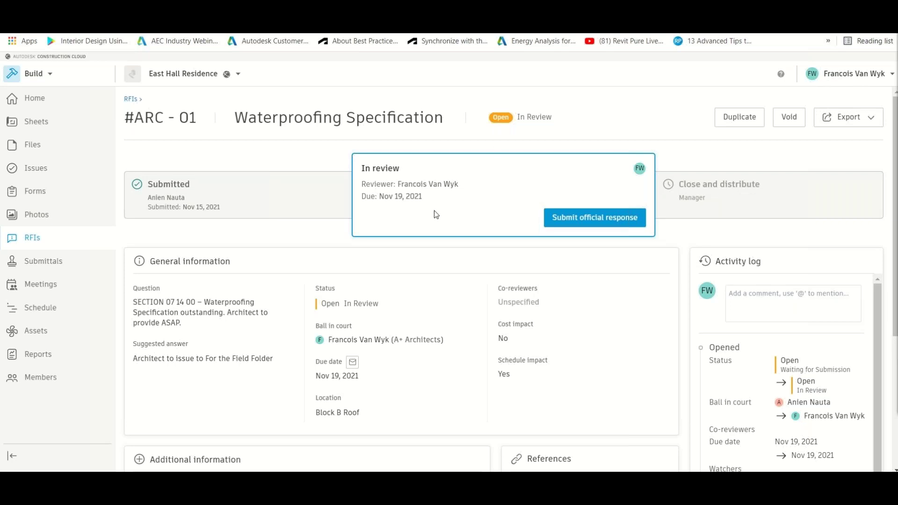
- Reference the SECTION 07 14 00 waterproofing PDF from For the Field > 5. Specifications
scroll(434, 211, "down", 3)
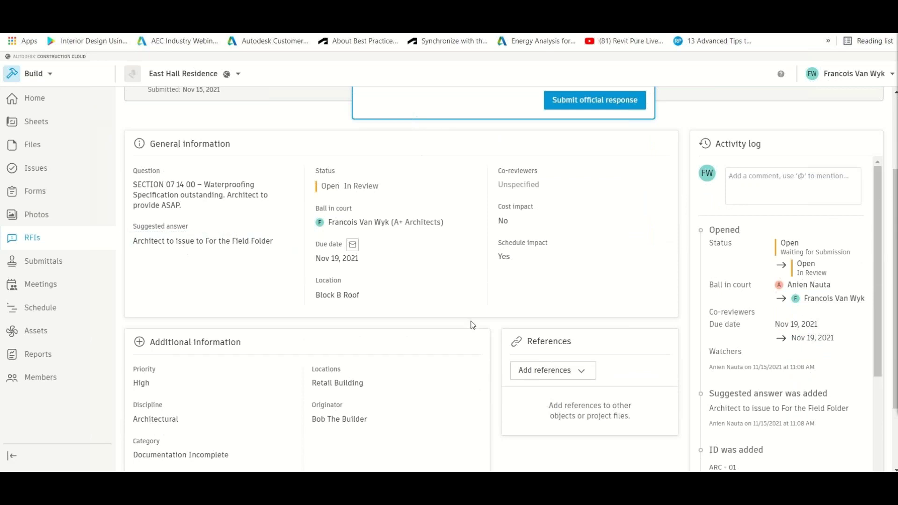
scroll(471, 324, "down", 2)
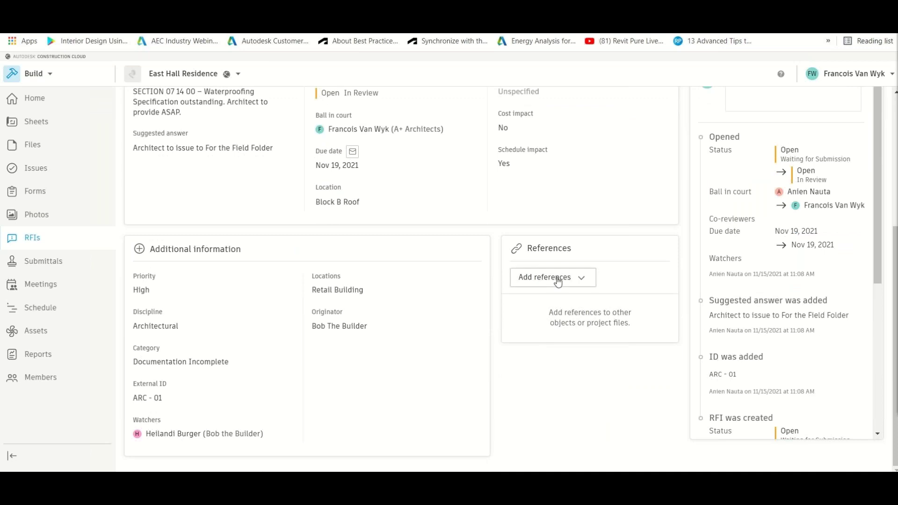
left_click(557, 282)
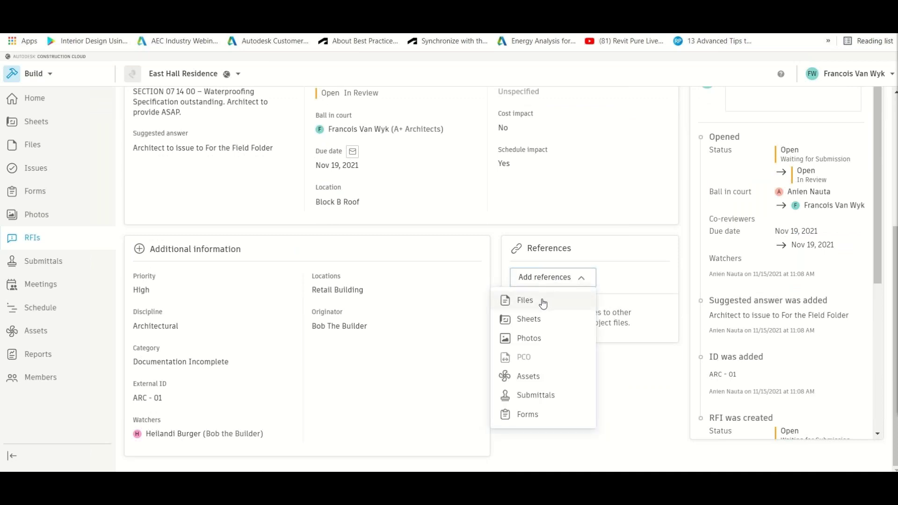
left_click(542, 301)
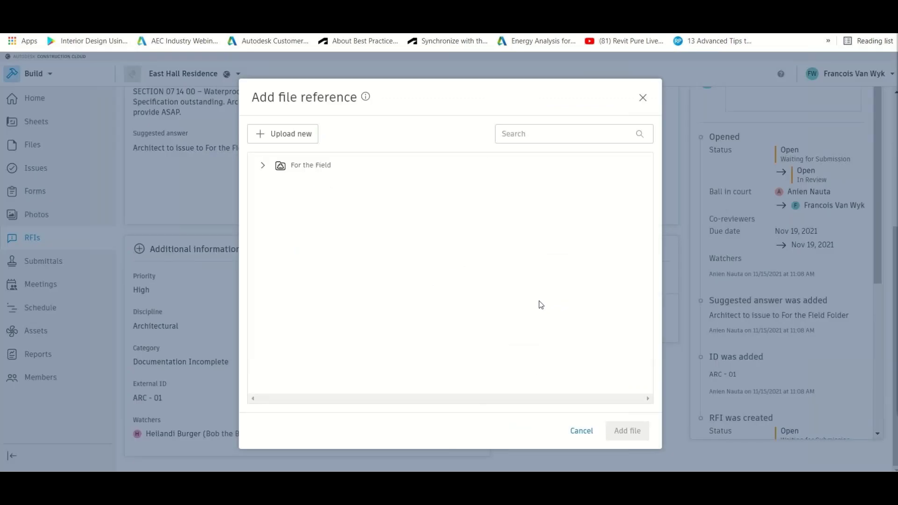
left_click(299, 173)
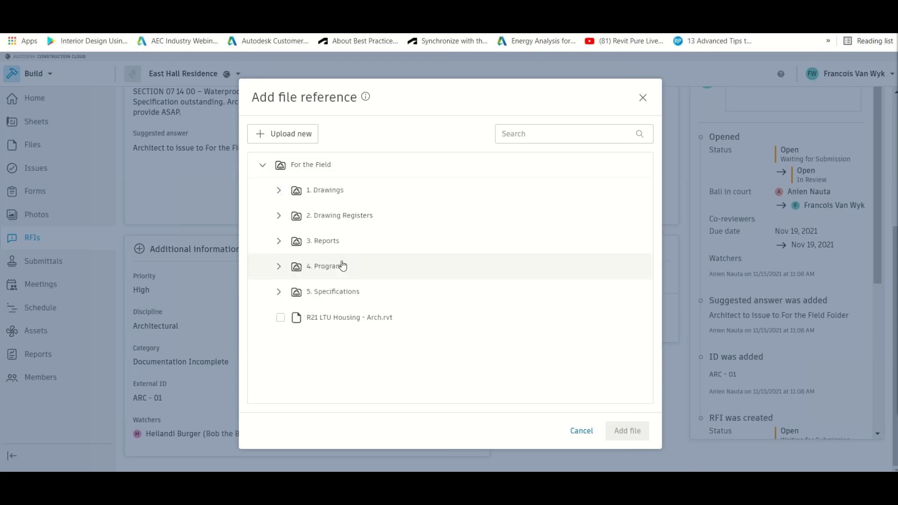
left_click(333, 294)
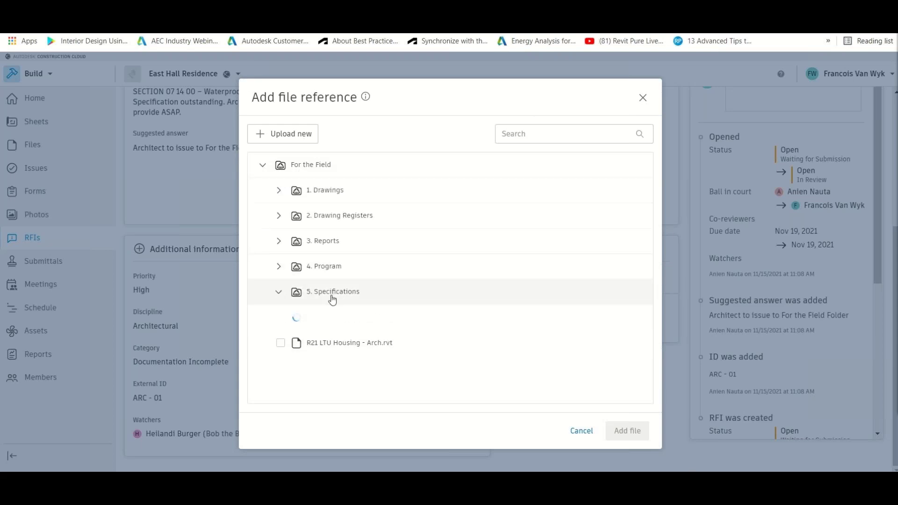
left_click(335, 319)
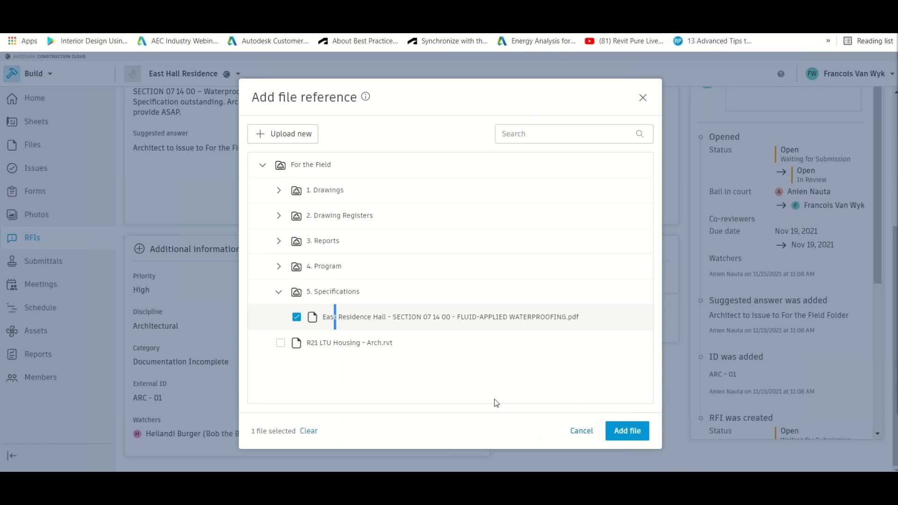
left_click(627, 432)
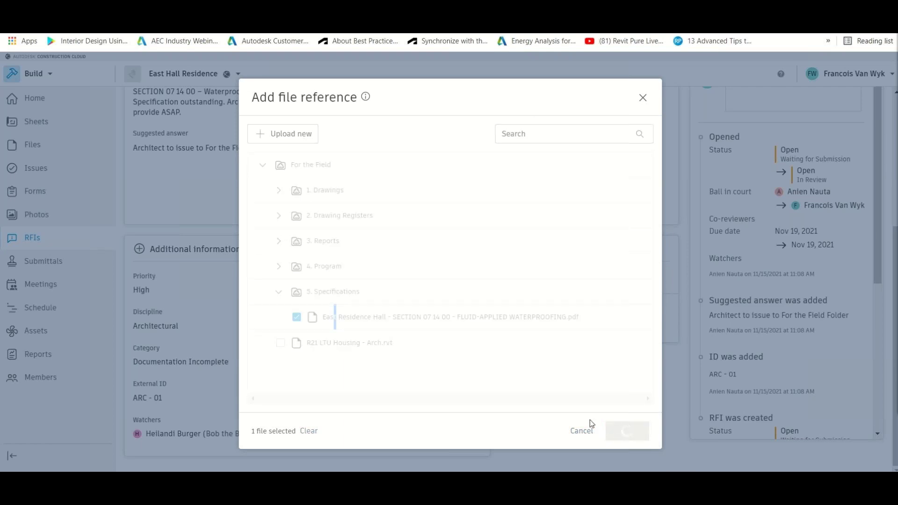
scroll(601, 406, "up", 2)
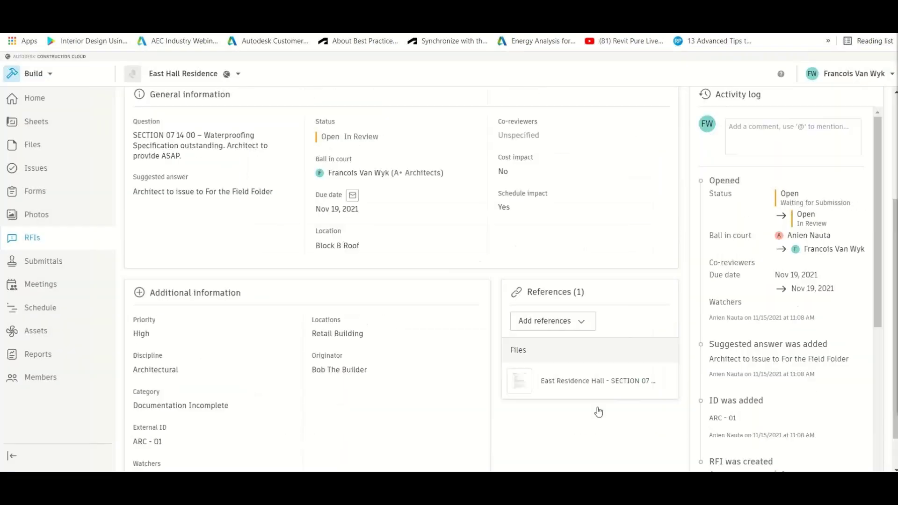
scroll(599, 411, "up", 3)
left_click(575, 220)
- Submit the official response 'Specifications uploaded to For the Field > Specifications. See attached reference.'
left_click(425, 269)
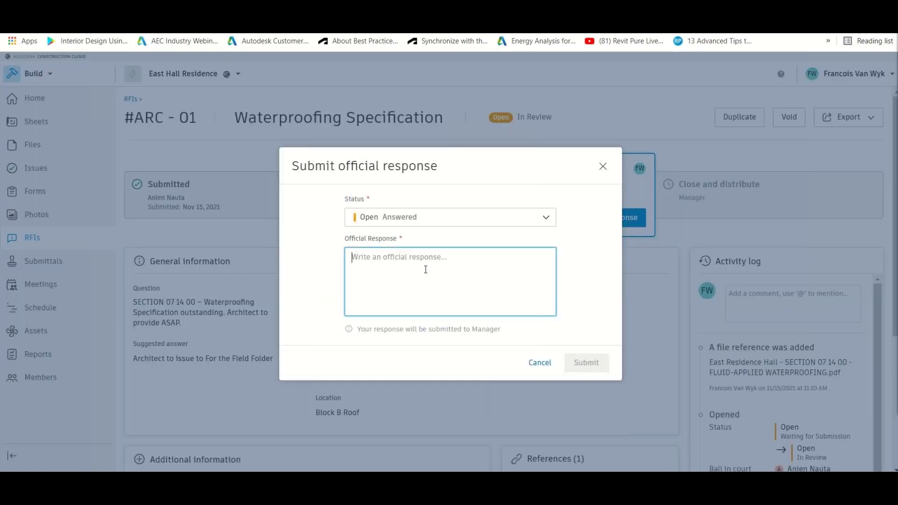
type("Spe")
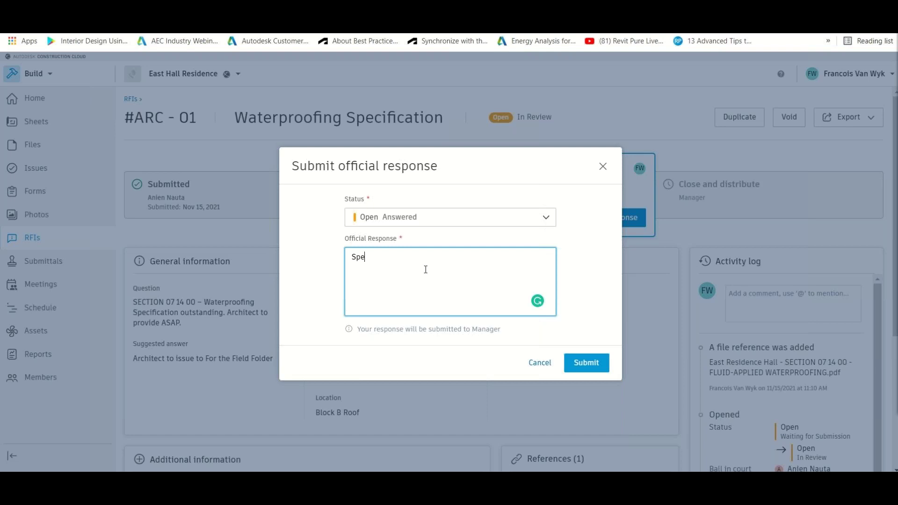
type("cifications uploaded to For the Field")
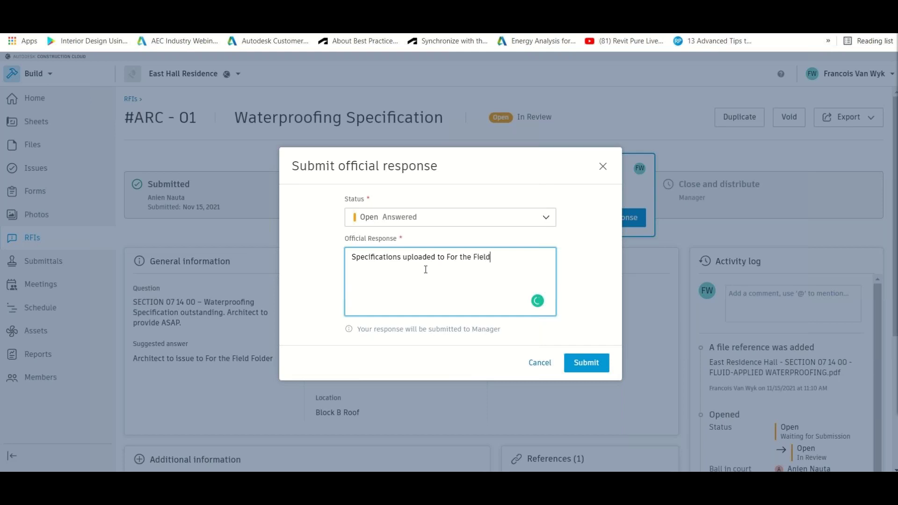
type(" > Specifiactions. See attached referec")
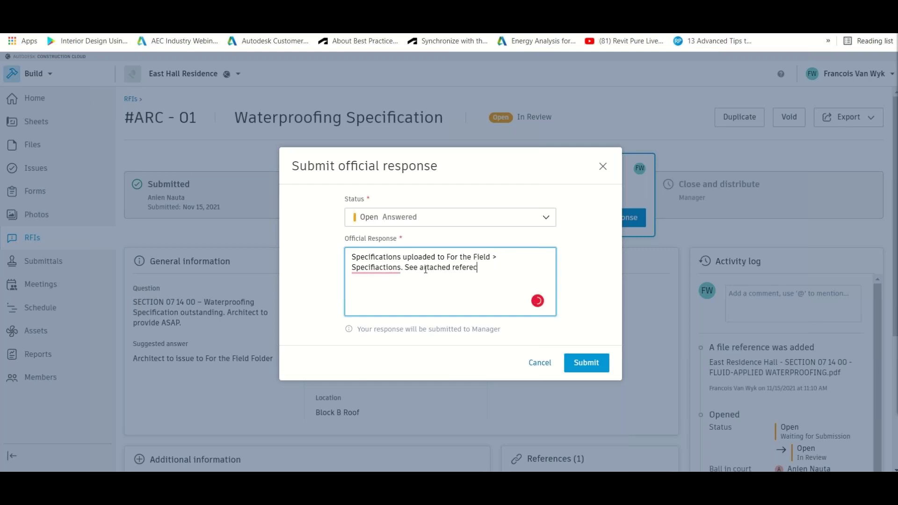
type("ne\\")
key("BackSpace")
key("BackSpace")
key("BackSpace")
key("BackSpace")
type("nce")
right_click(379, 268)
key("Escape")
left_click(379, 287)
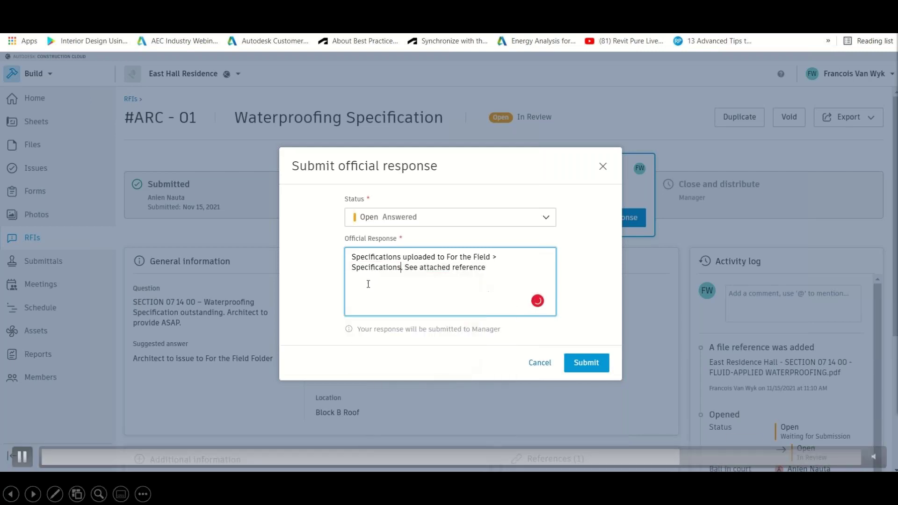
type(".")
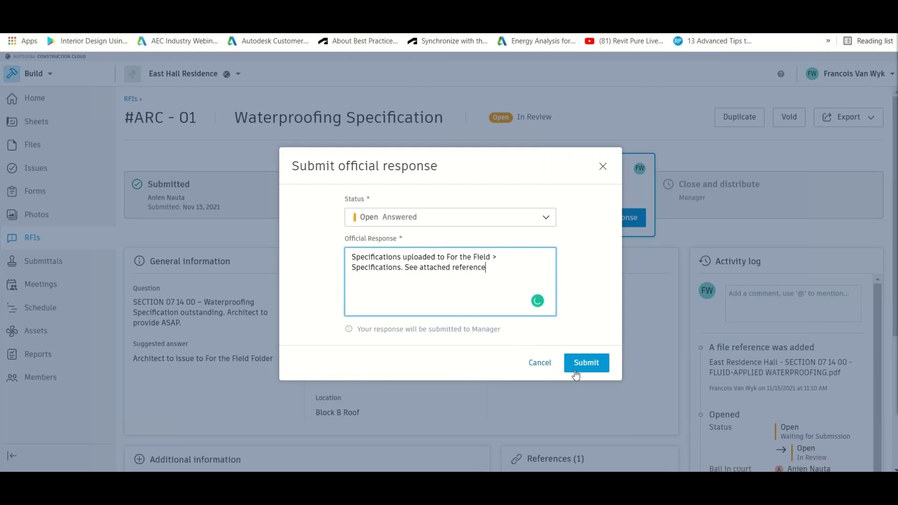
left_click(580, 367)
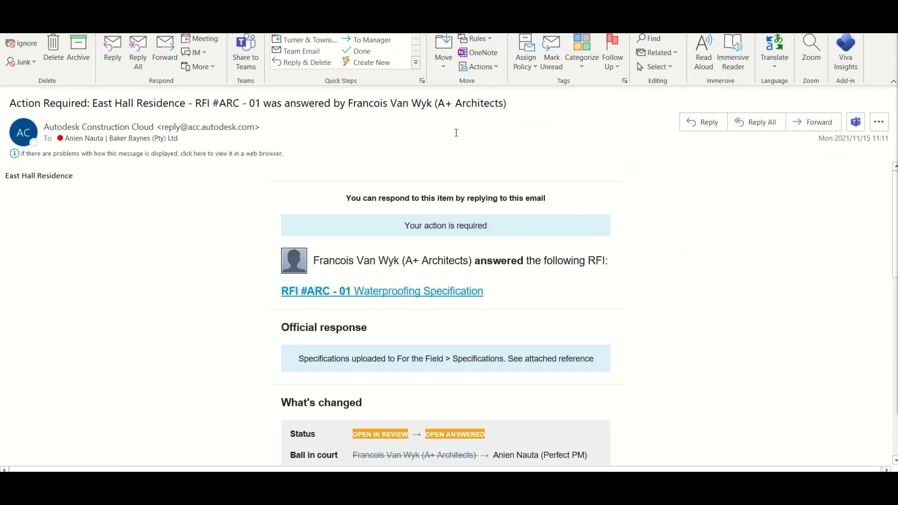
- Scroll through the answered-RFI notification to read its official response, status change and participants
scroll(696, 269, "down", 3)
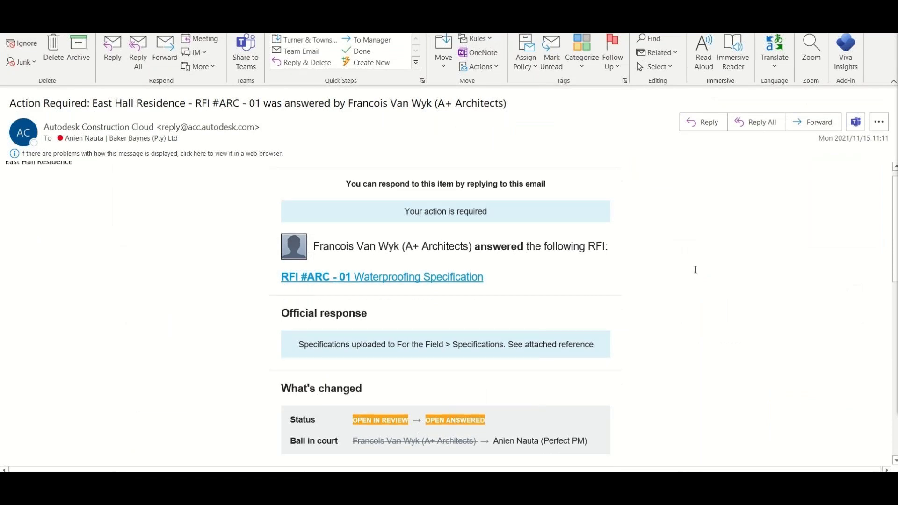
scroll(695, 270, "down", 5)
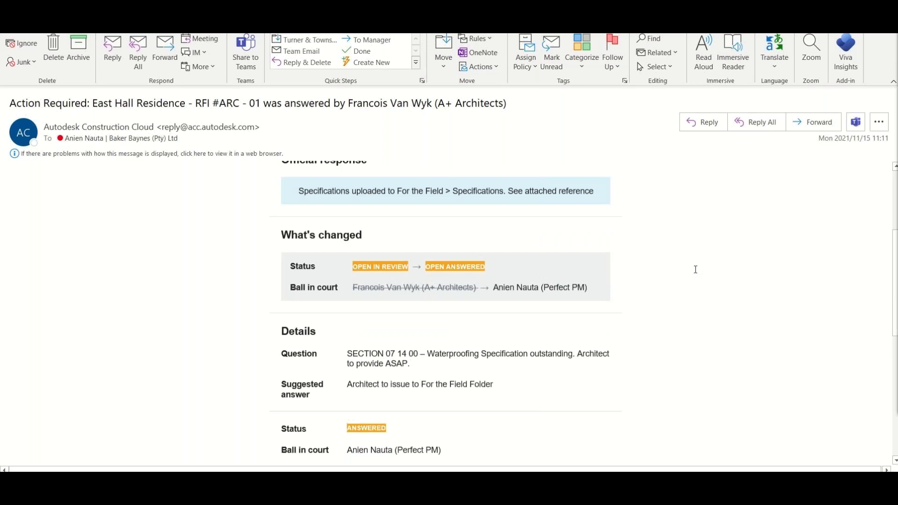
scroll(695, 270, "down", 1)
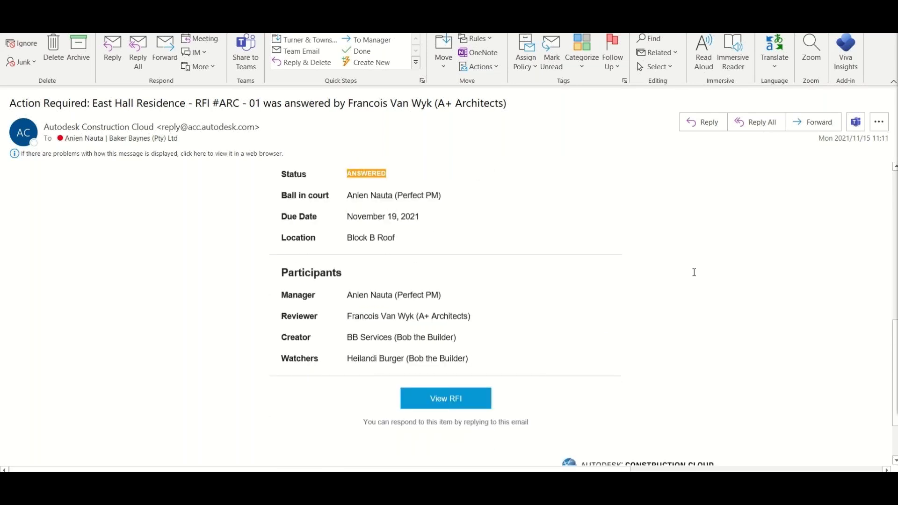
scroll(528, 293, "down", 1)
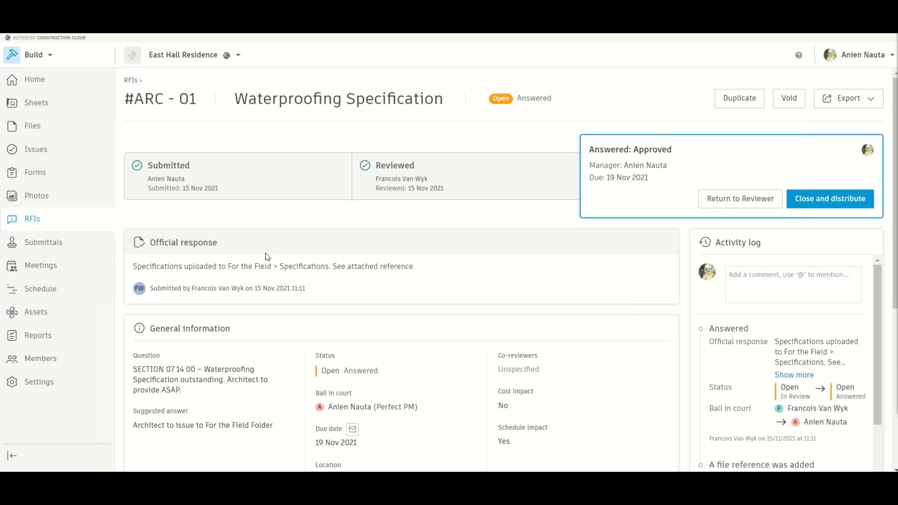
- Close RFI ARC - 01 with comment 'Specification uploaded as per Architect's response.' and return to RFIs
scroll(267, 257, "down", 1)
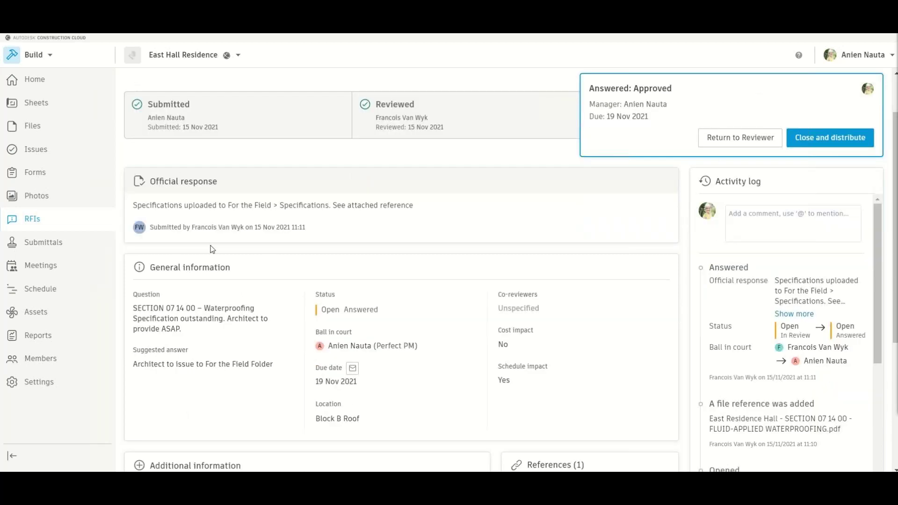
scroll(212, 249, "down", 5)
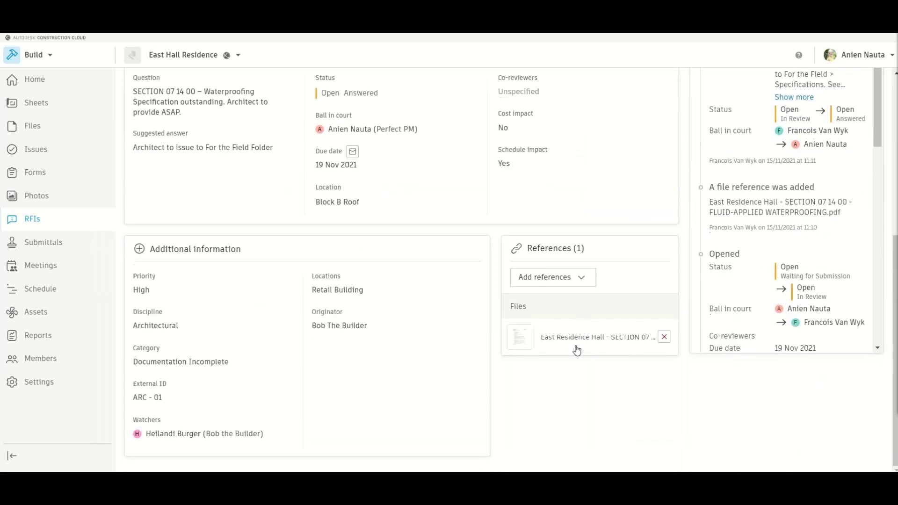
scroll(580, 347, "up", 6)
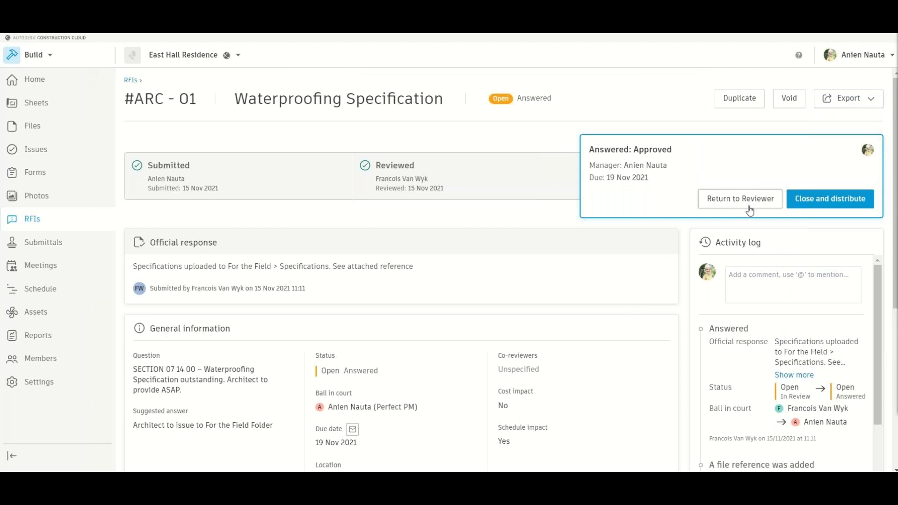
left_click(819, 201)
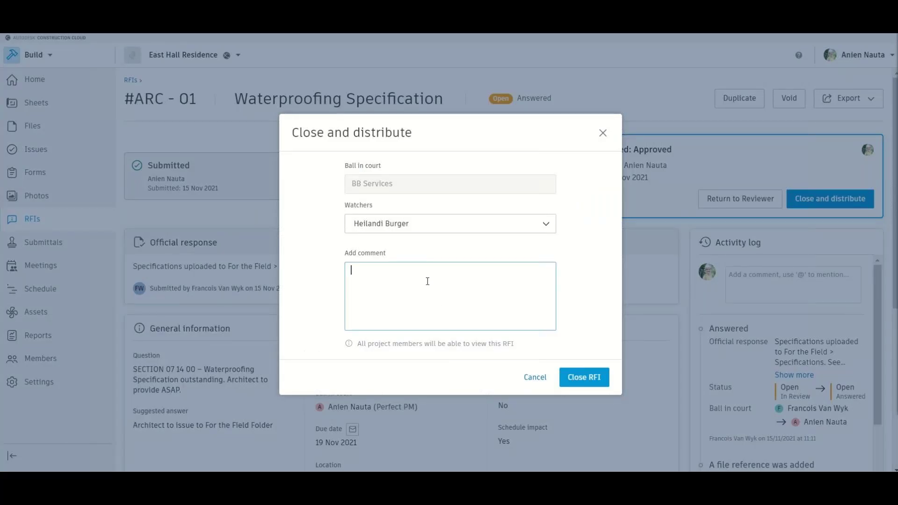
type("Specification uploaded as per Architect's resp")
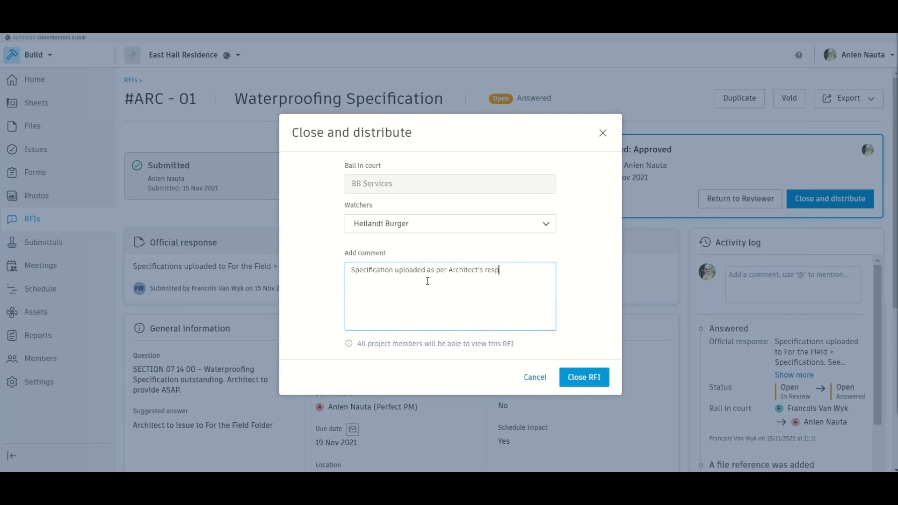
type("onse.")
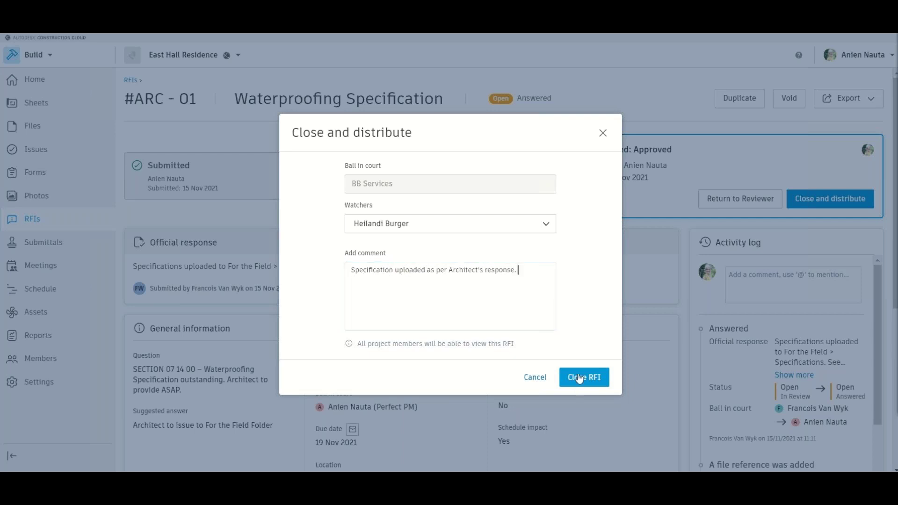
left_click(583, 377)
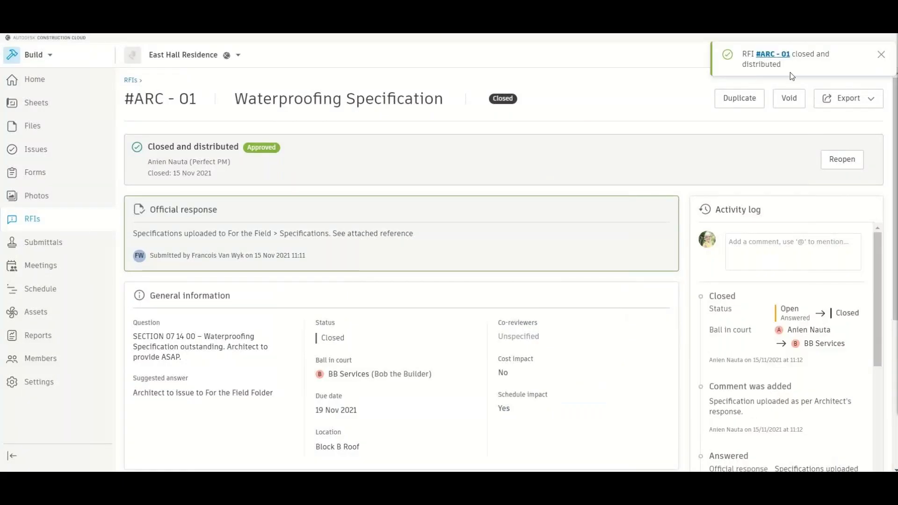
left_click(130, 81)
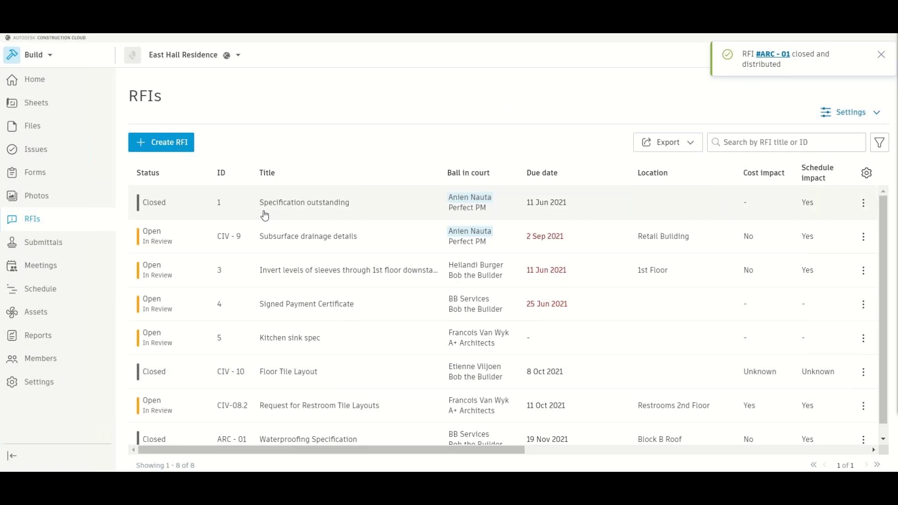
- Scroll down the RFIs list before heading to the project's Issues
scroll(255, 328, "down", 1)
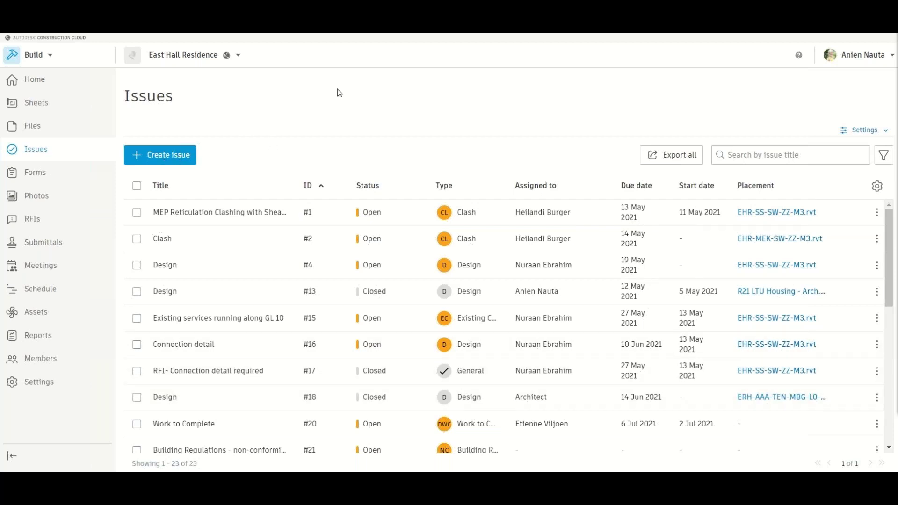
- Start a new issue and replace the prefilled title with 'Construction Programme'
left_click(185, 155)
left_click(391, 134)
left_click_drag(391, 135, 269, 125)
key("BackSpace")
type("Construction Programme")
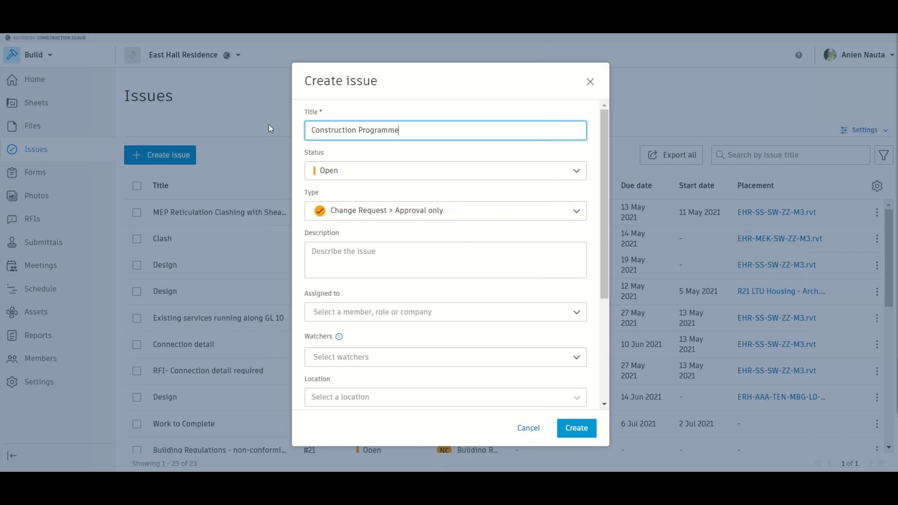
- Keep status Open, set type Construction Programme, and describe the programme as not yet issued and circulated
left_click(327, 170)
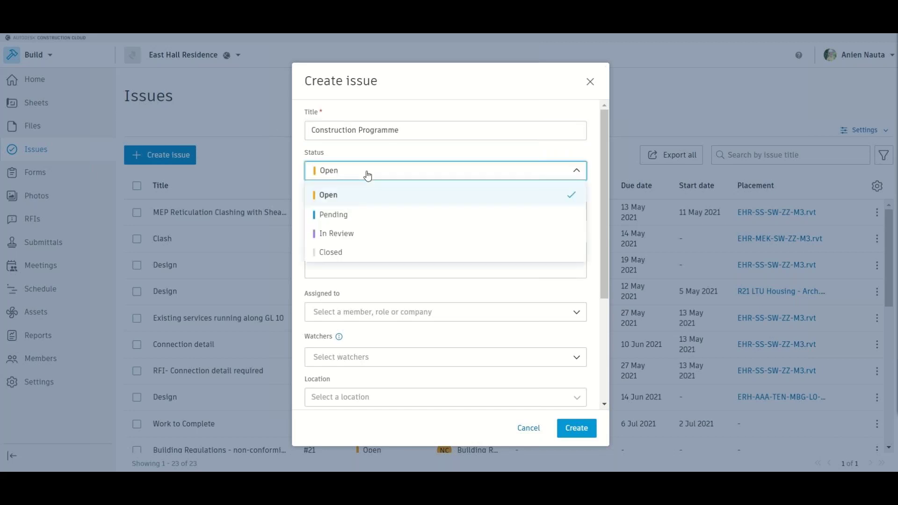
left_click(369, 202)
left_click(377, 214)
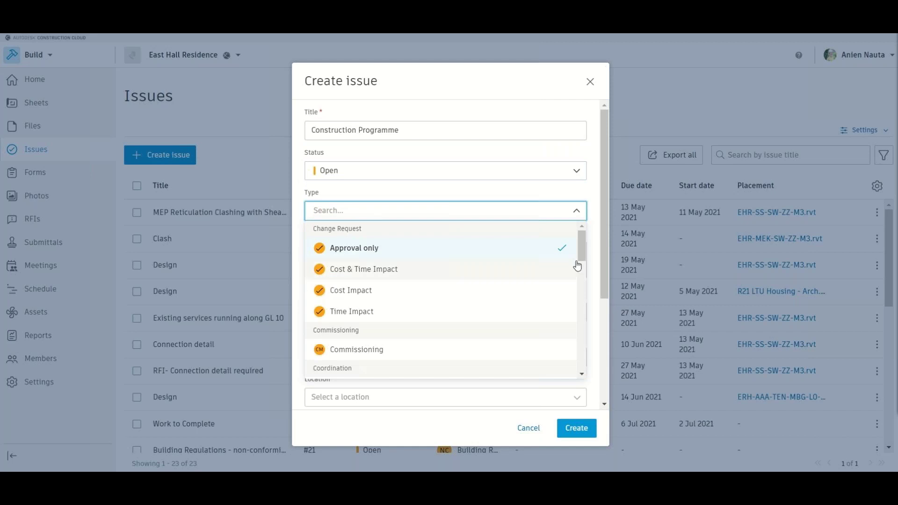
scroll(580, 269, "down", 3)
left_click_drag(584, 272, 589, 370)
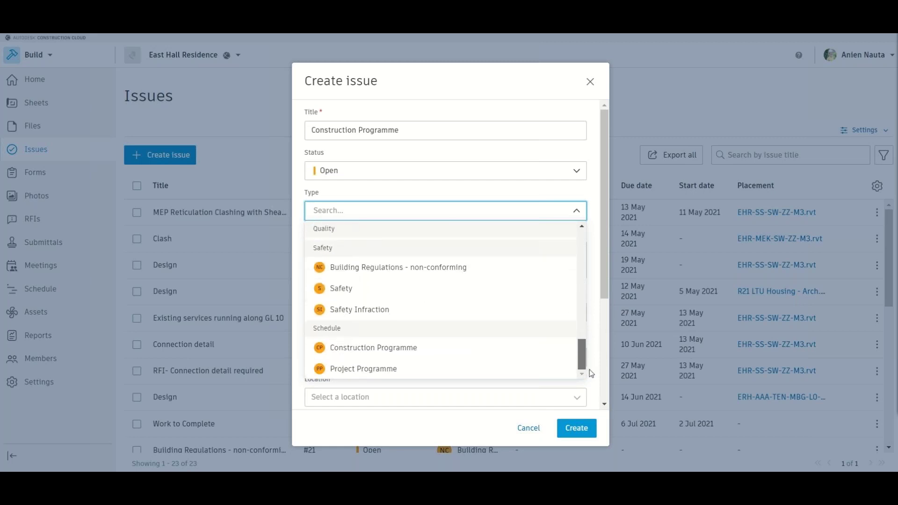
left_click(413, 352)
left_click(359, 249)
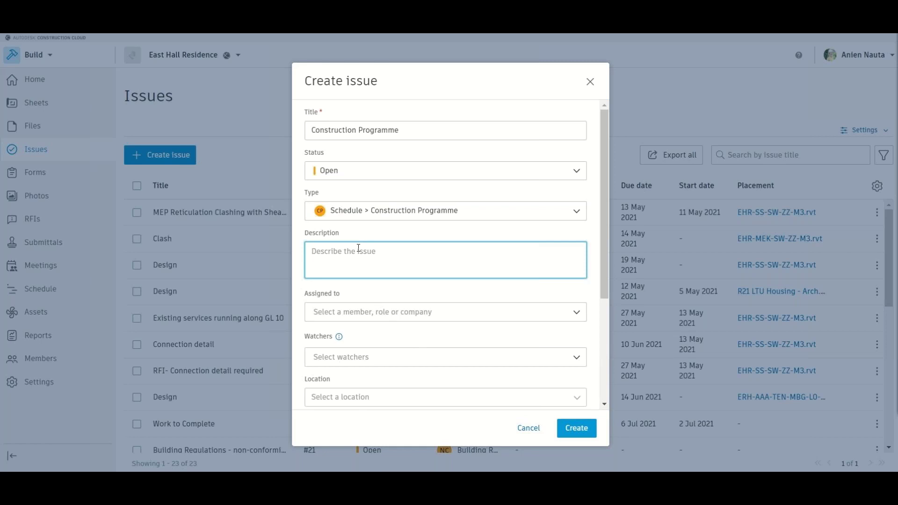
type("Updated Construction Programme no")
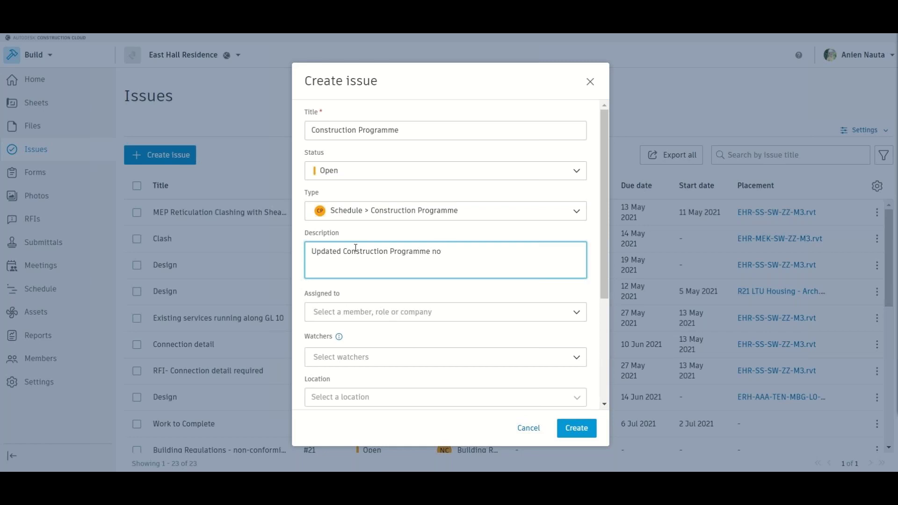
type("t yet issued and circulated to the ")
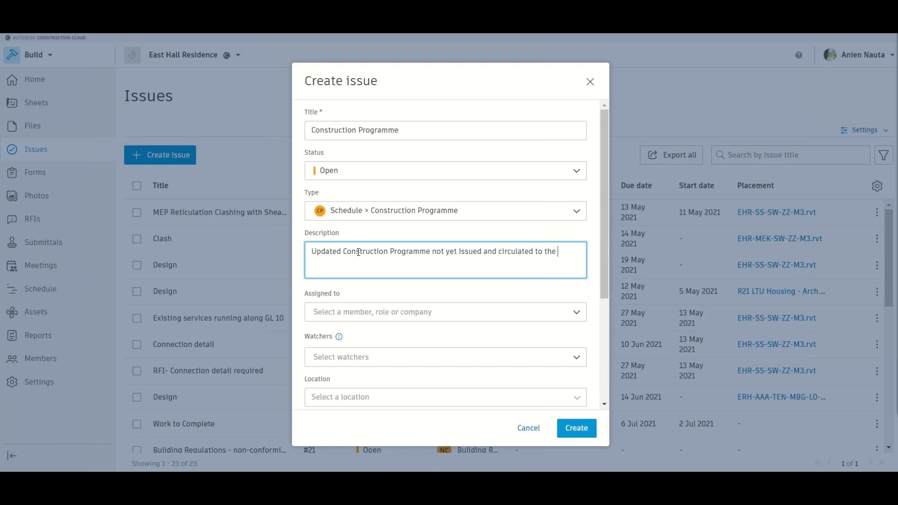
type("Team. Please provide ASAP.")
- Assign the issue to BB Services and add three team members as watchers
left_click(361, 311)
left_click(360, 216)
left_click(401, 361)
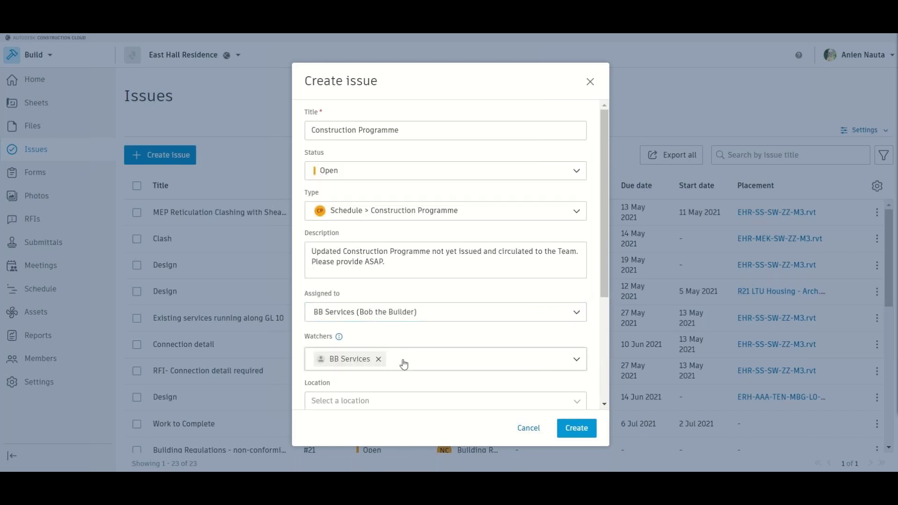
left_click(318, 238)
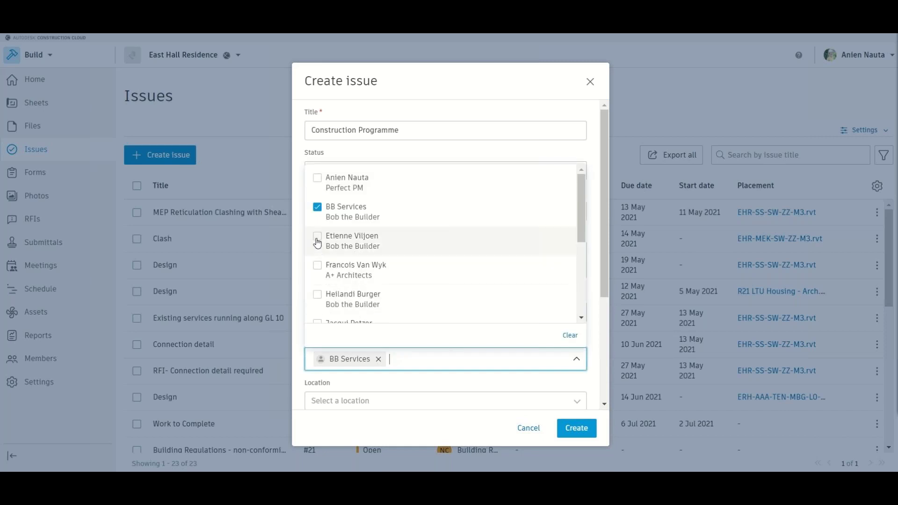
left_click(318, 295)
left_click(473, 390)
- Set due date 16 Nov 2021 and start date 15 Nov 2021, then create the issue
scroll(463, 380, "down", 2)
scroll(463, 381, "down", 2)
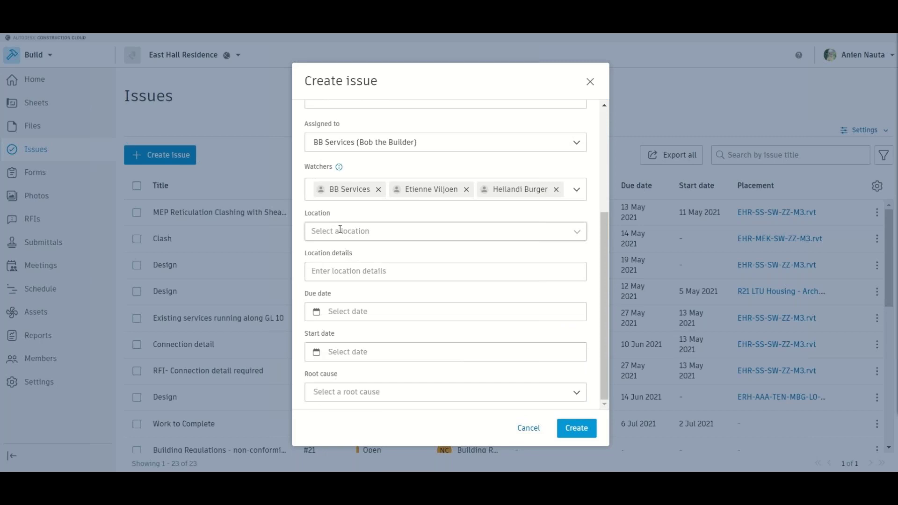
left_click(340, 230)
left_click(348, 214)
left_click(354, 313)
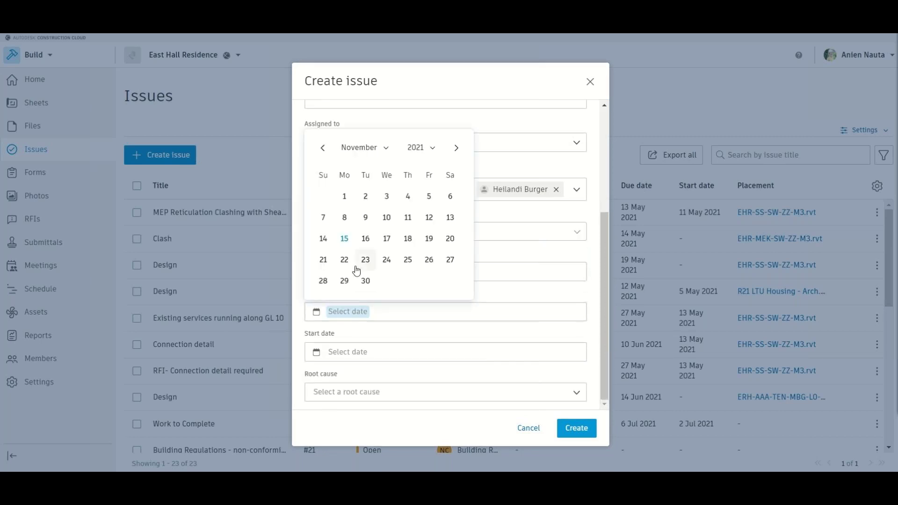
left_click(364, 238)
left_click(391, 352)
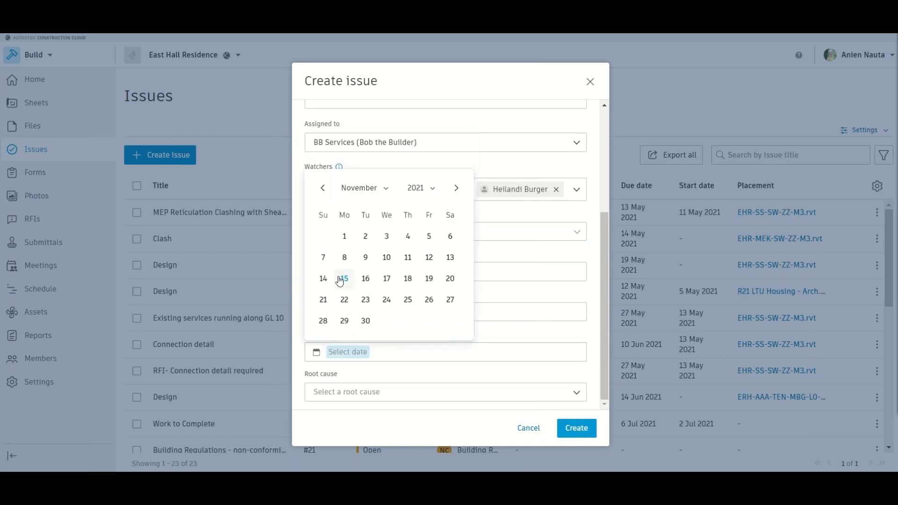
left_click(344, 279)
left_click(383, 359)
left_click(398, 390)
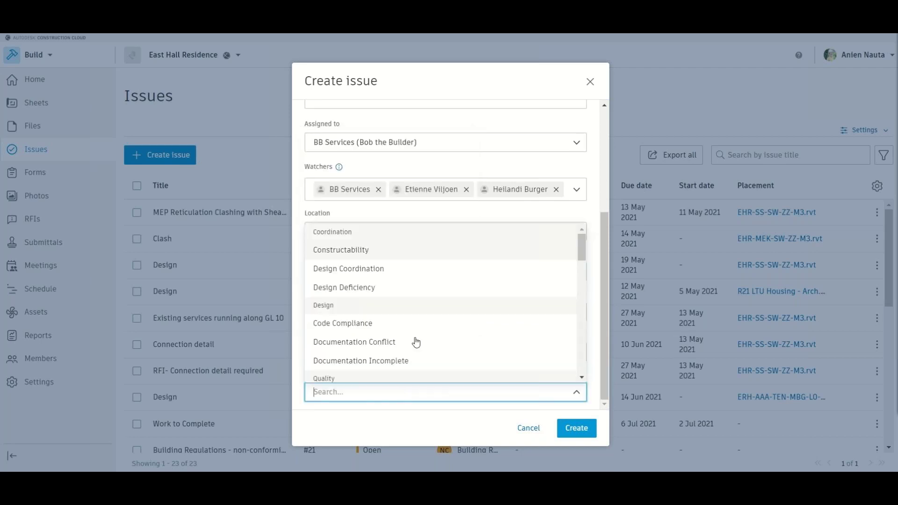
left_click_drag(581, 246, 581, 280)
left_click(569, 383)
left_click(576, 428)
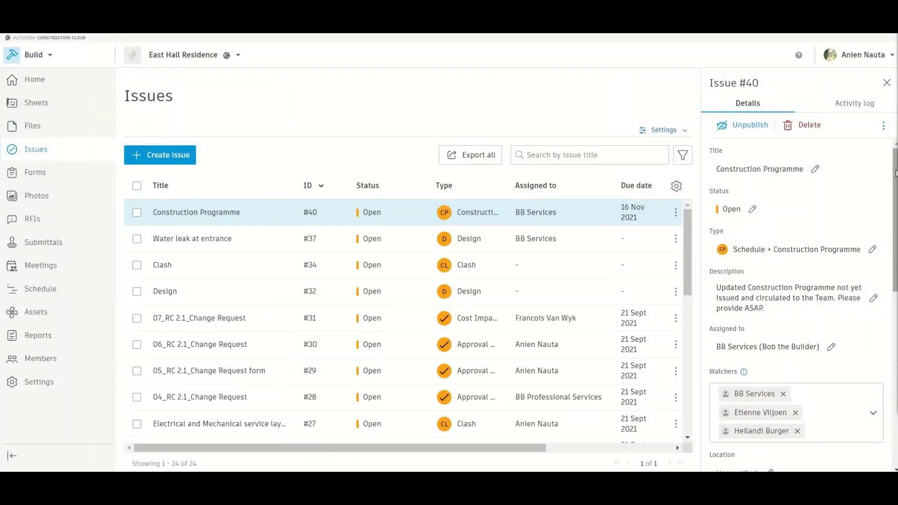
- Scroll through Issue #40's saved details, then view its Activity log
scroll(895, 173, "down", 2)
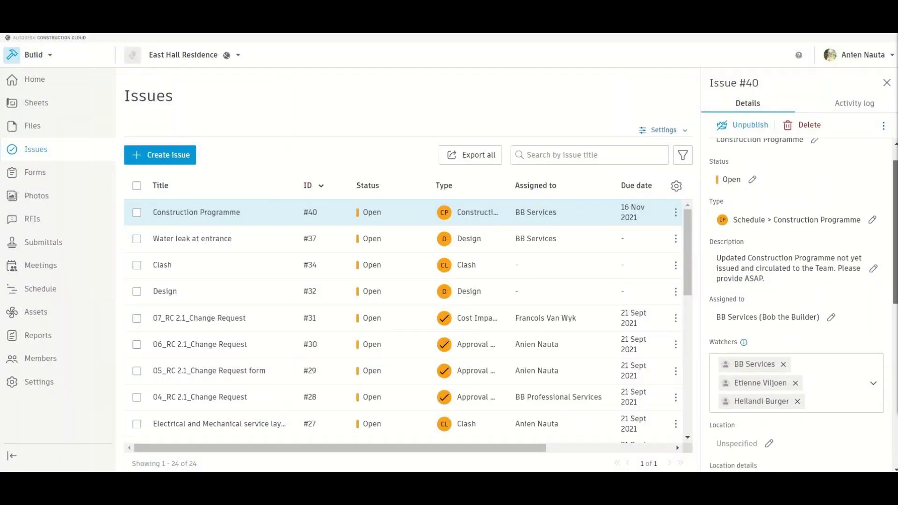
scroll(795, 304, "down", 2)
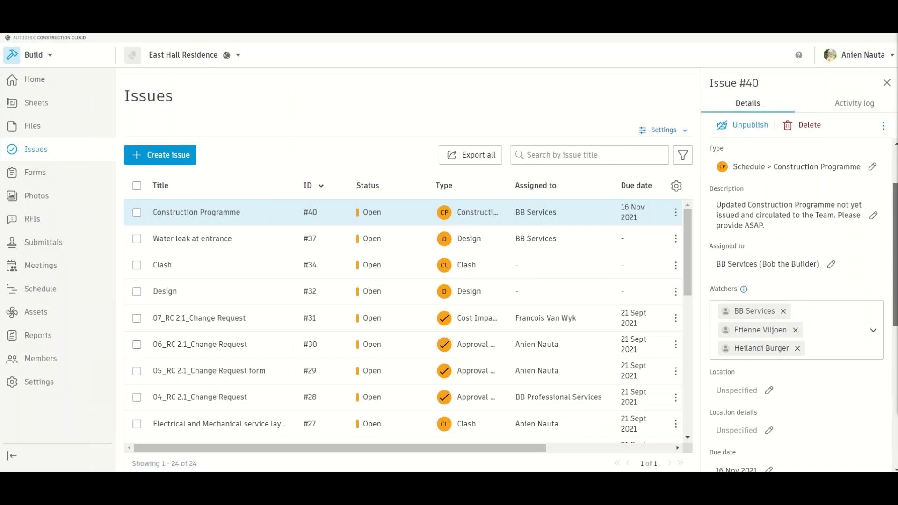
scroll(803, 306, "down", 2)
scroll(818, 344, "down", 2)
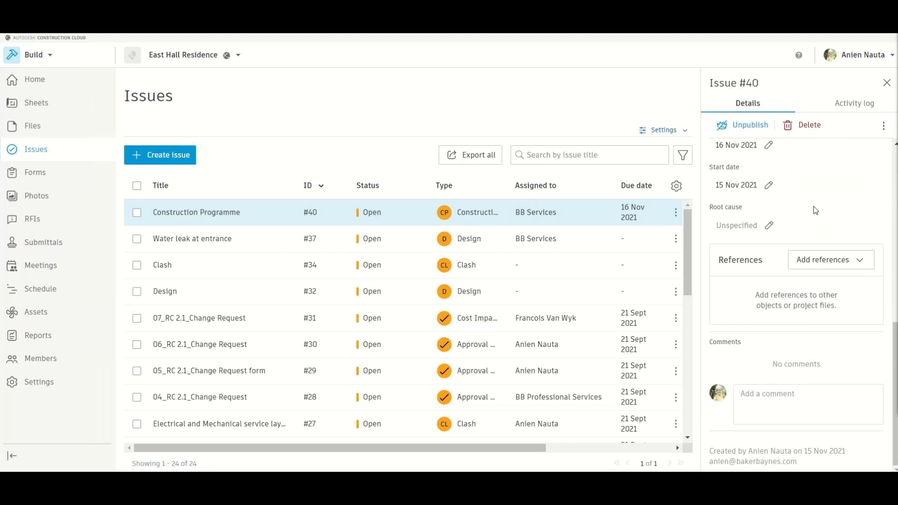
scroll(816, 201, "up", 4)
left_click(848, 111)
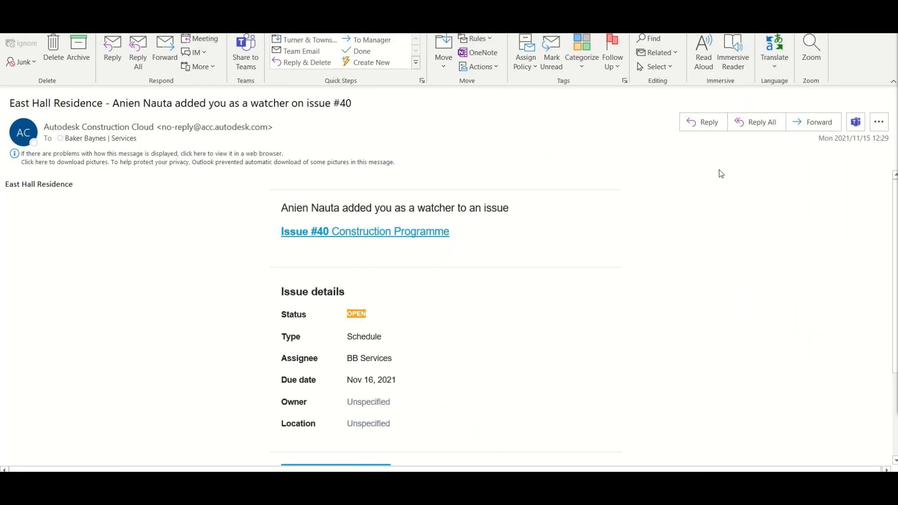
scroll(182, 255, "down", 3)
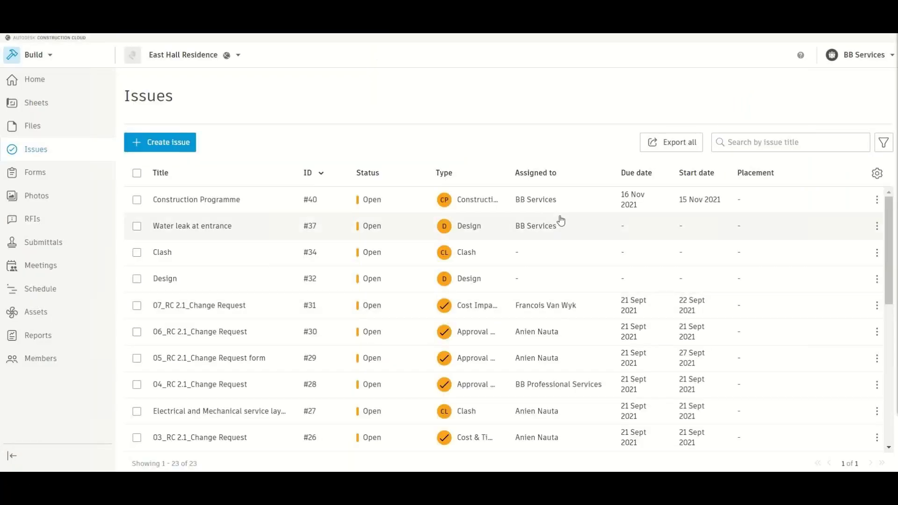
left_click(536, 211)
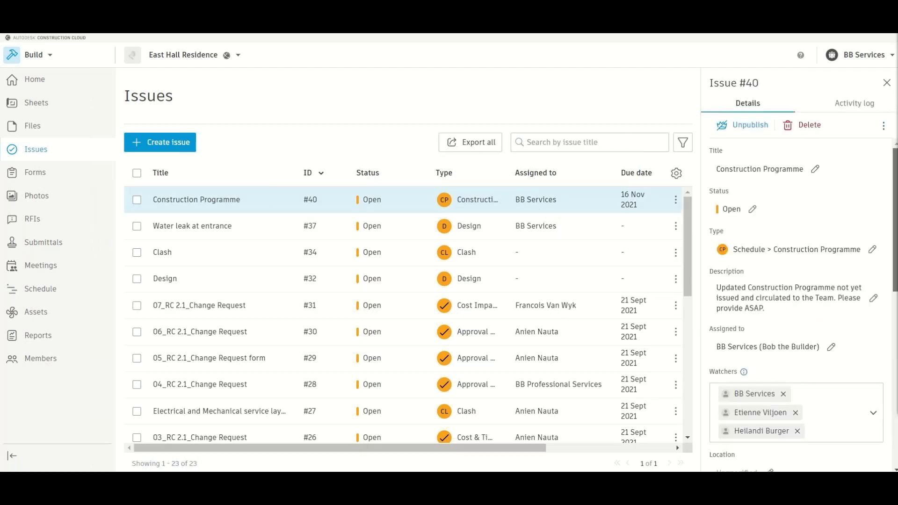
scroll(795, 304, "down", 3)
scroll(894, 303, "down", 3)
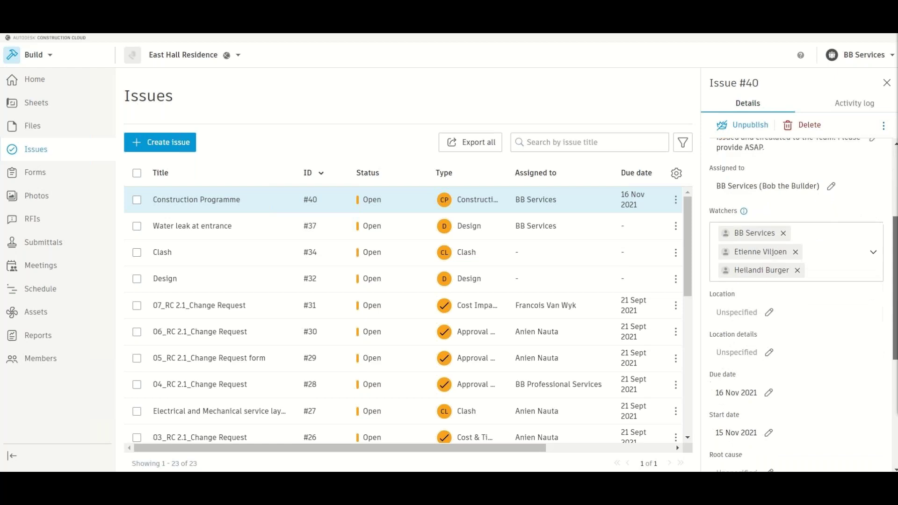
left_click_drag(894, 303, 892, 395)
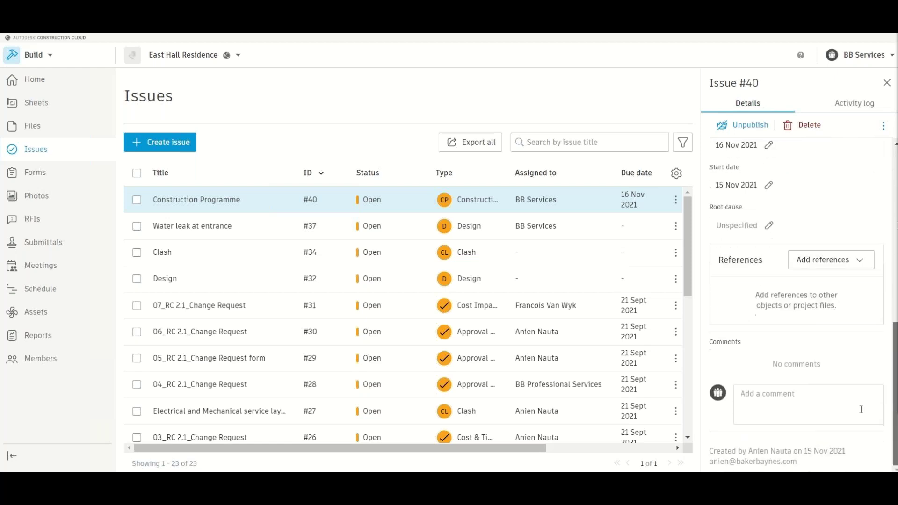
left_click(773, 399)
type("@")
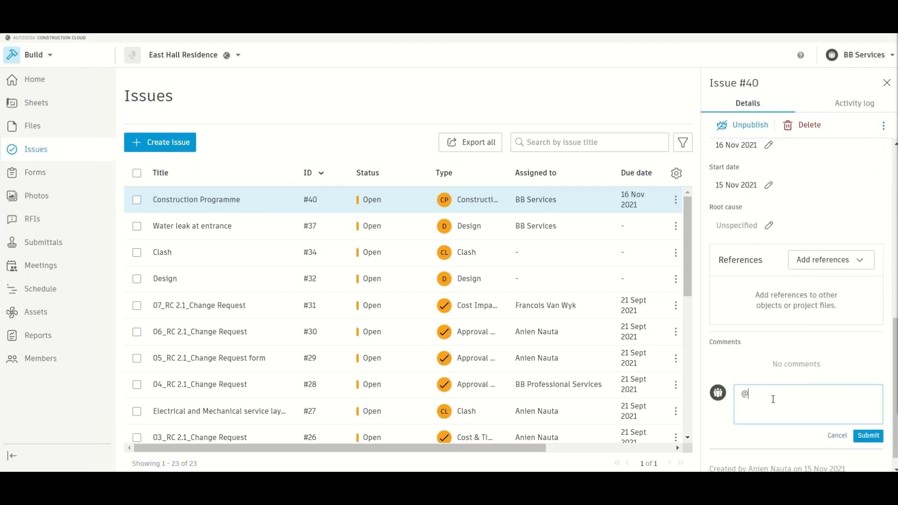
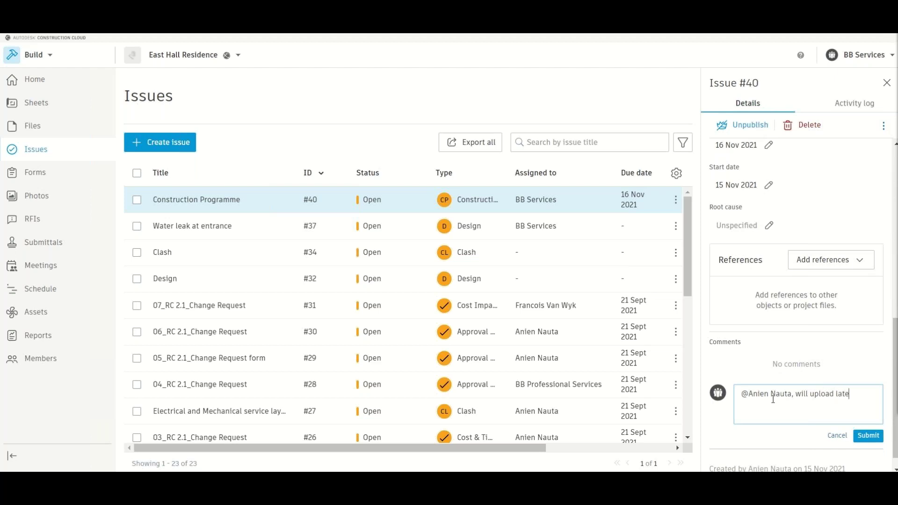
type("st programme and sent Trans")
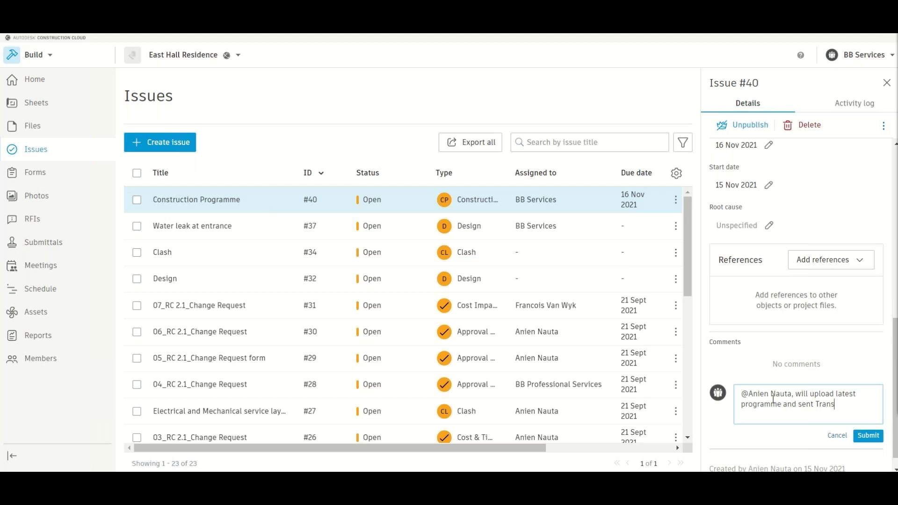
type("mittal to the Team.")
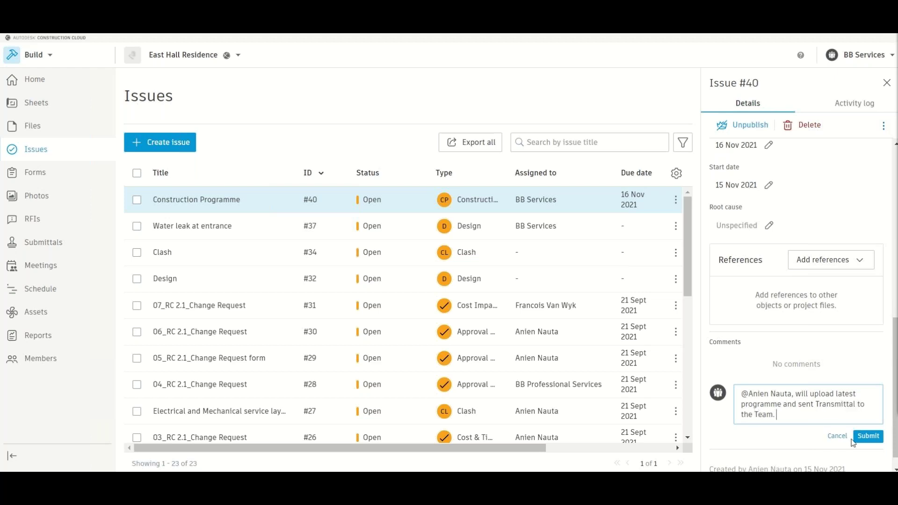
left_click(861, 437)
- Check issue #40's activity history
scroll(784, 373, "up", 10)
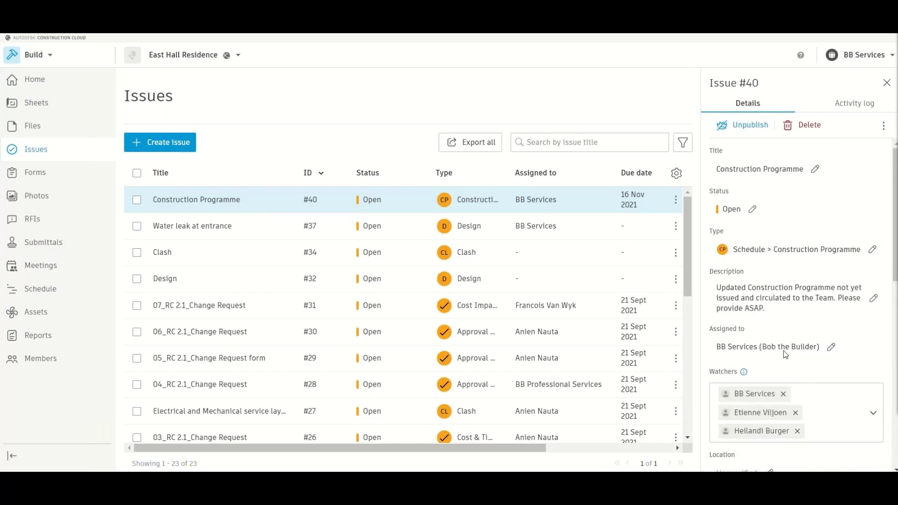
left_click(855, 105)
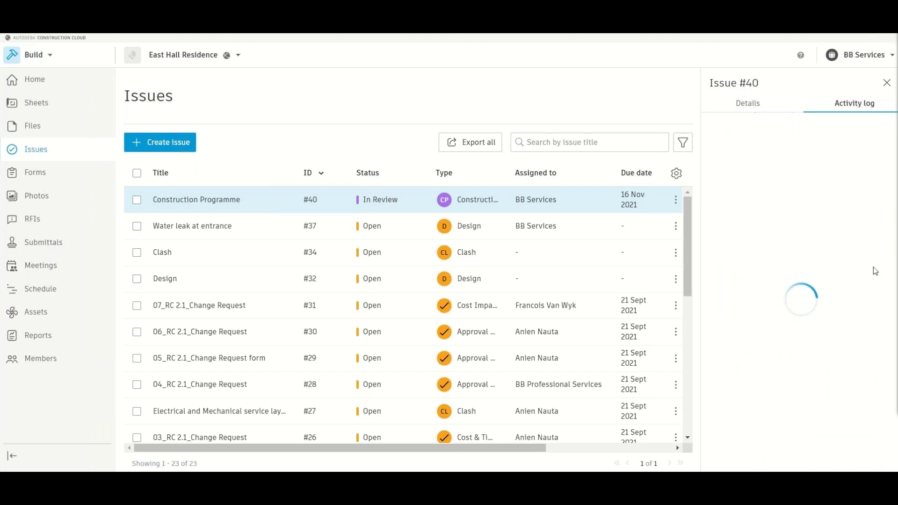
scroll(767, 245, "down", 1)
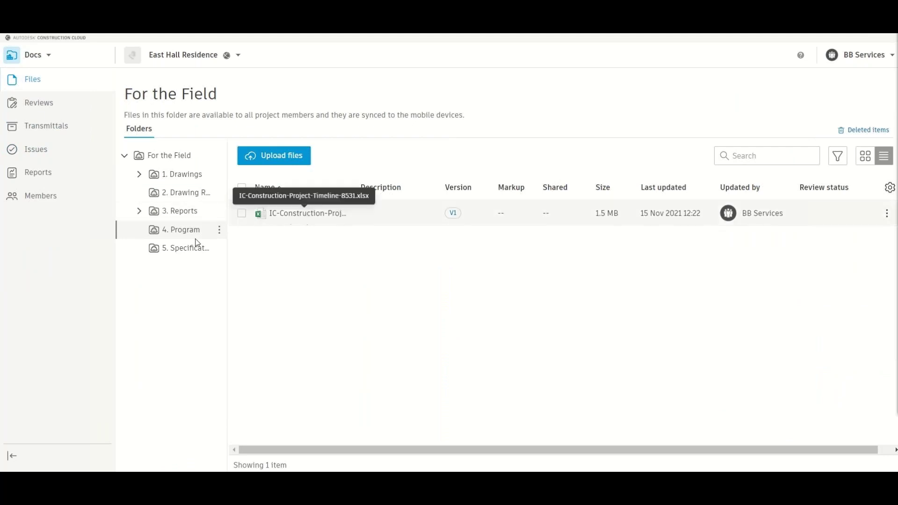
- Start a transmittal for IC-Construction-Project-Timeline-8531.xlsx with five project members as recipients
left_click(241, 214)
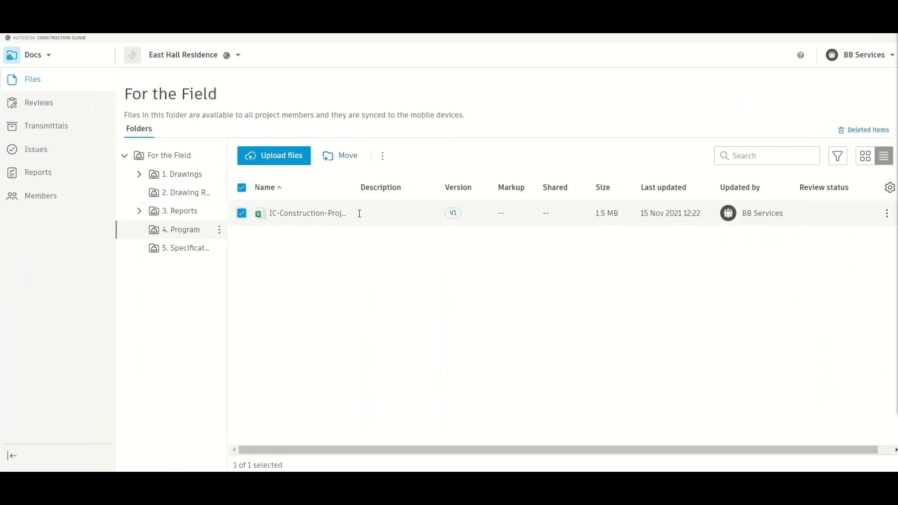
left_click(383, 156)
left_click(440, 349)
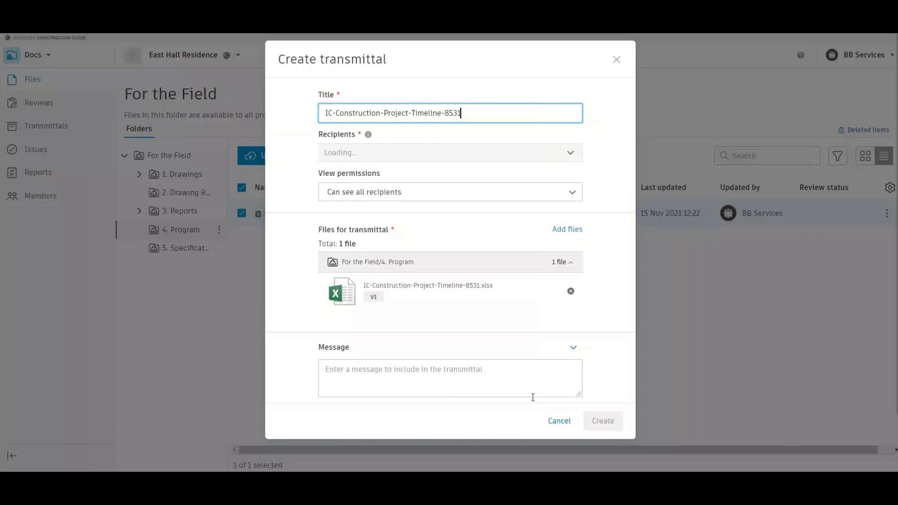
left_click(398, 170)
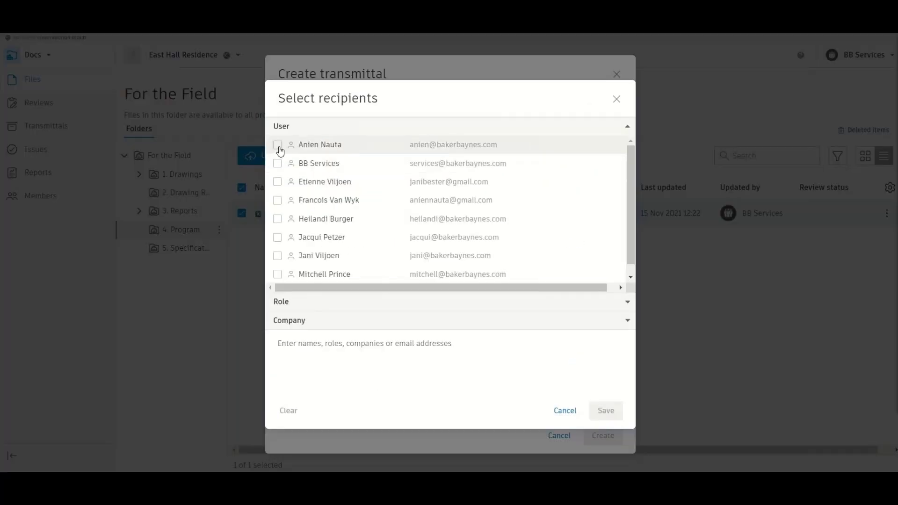
left_click(277, 145)
left_click(277, 200)
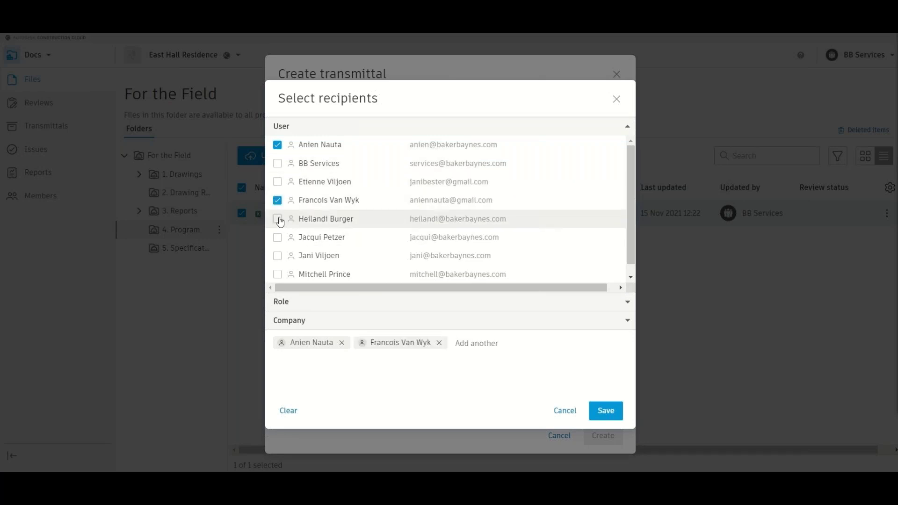
left_click(277, 219)
left_click(277, 255)
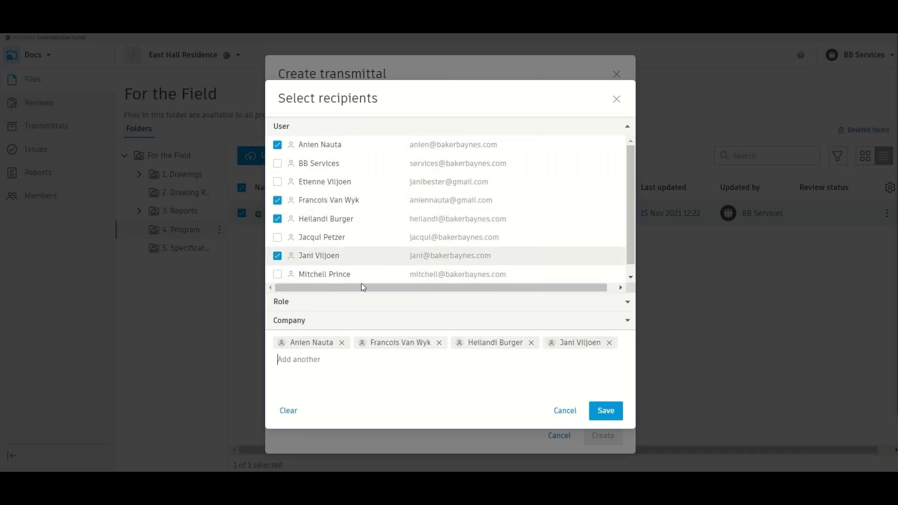
left_click(277, 163)
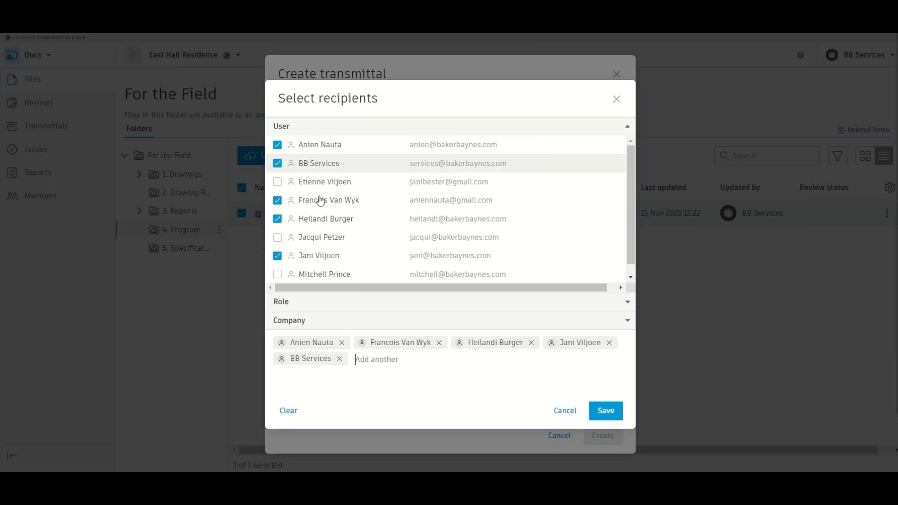
left_click(618, 413)
- Add message 'Hi All, please see attached updated Construction Programme', fix the spelling, and create the transmittal
left_click(403, 394)
type("Hi Al")
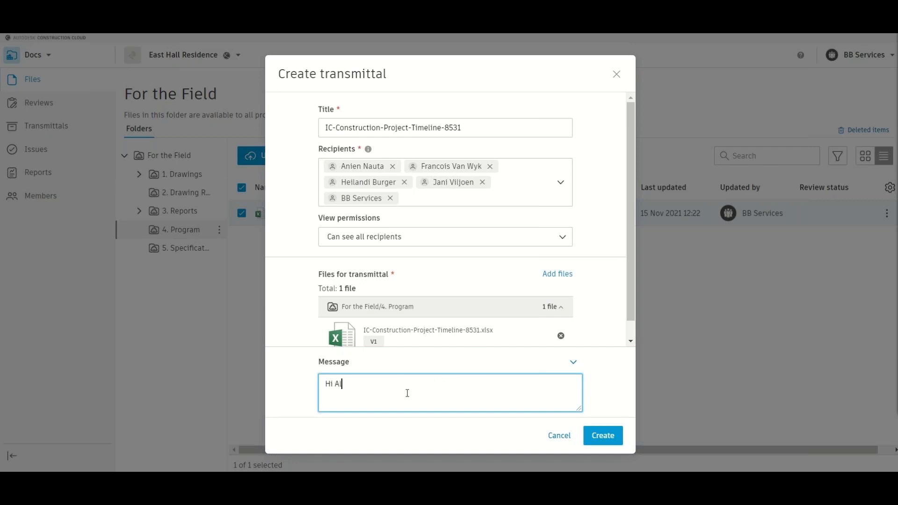
type("l, please see attached u")
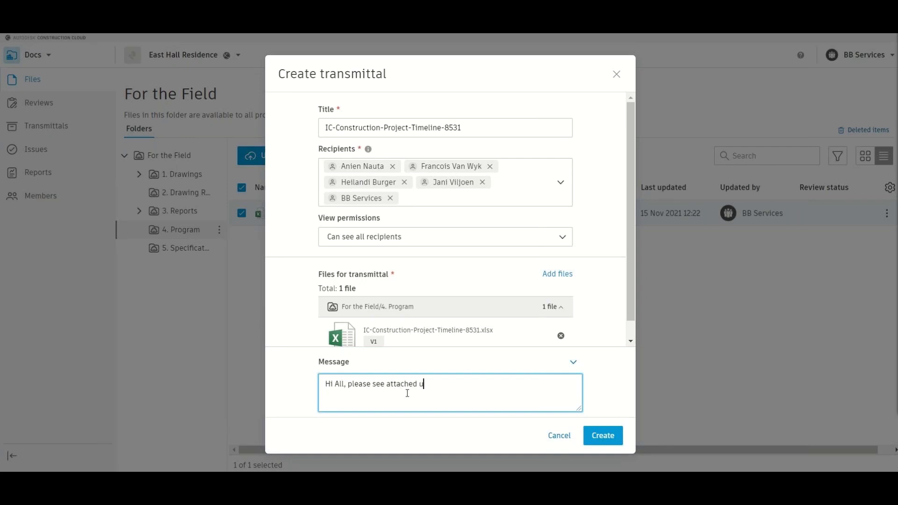
type("pdated Consruction Po")
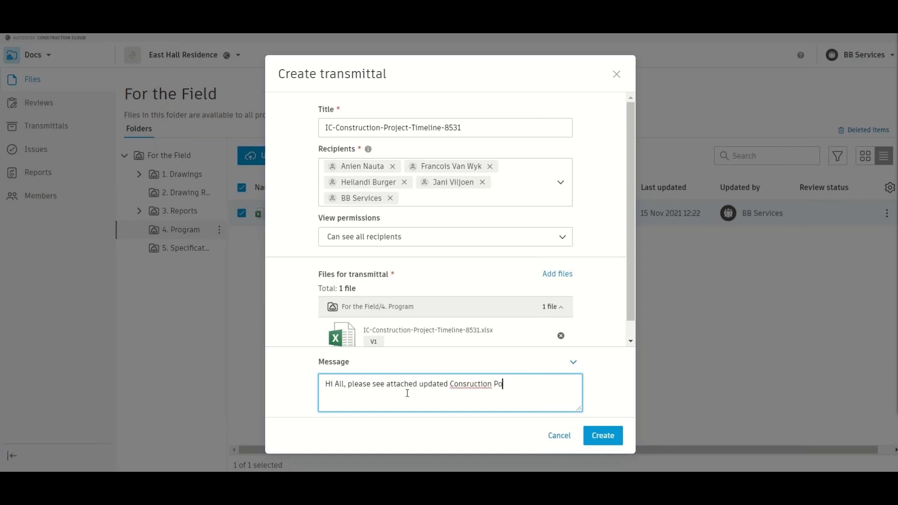
key("BackSpace")
type("rogramme")
right_click(457, 393)
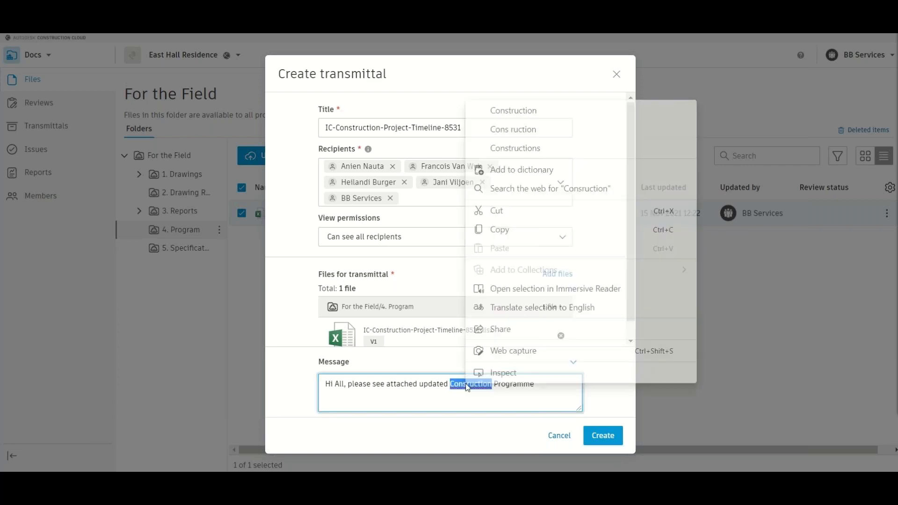
left_click(509, 130)
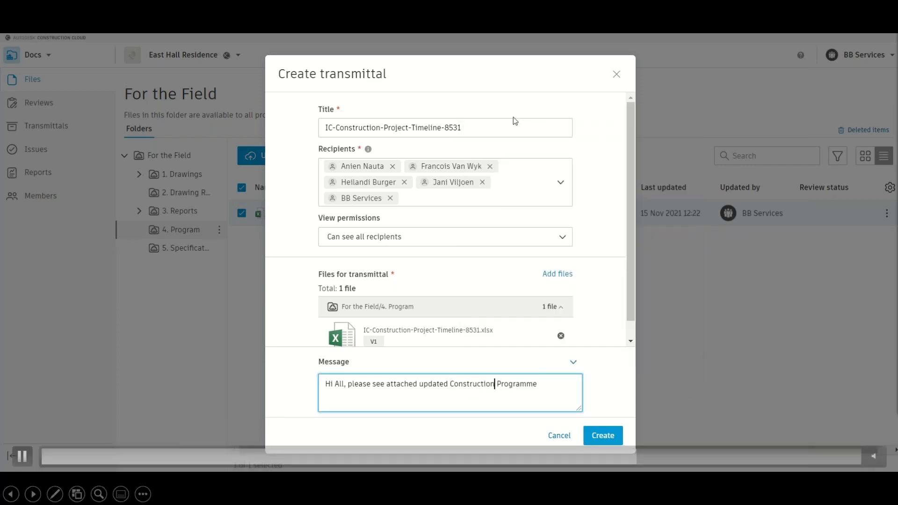
left_click(603, 435)
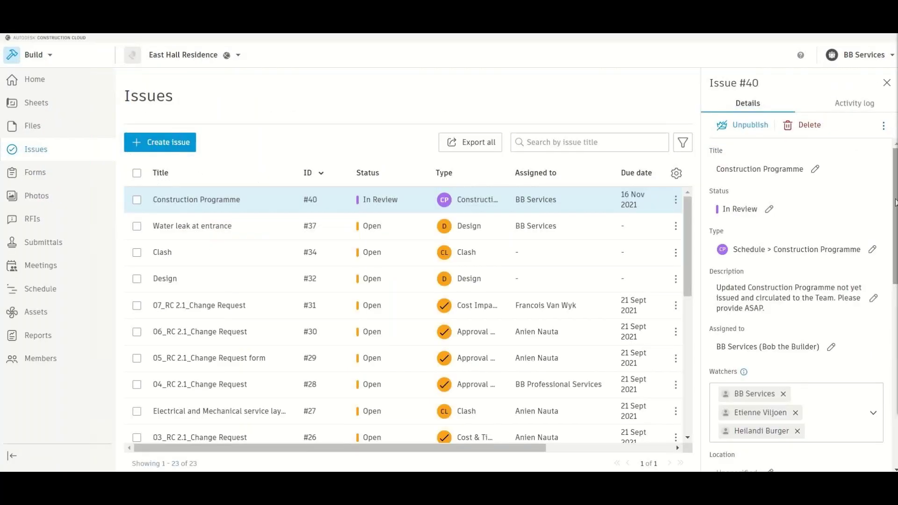
scroll(895, 202, "down", 10)
left_click(810, 415)
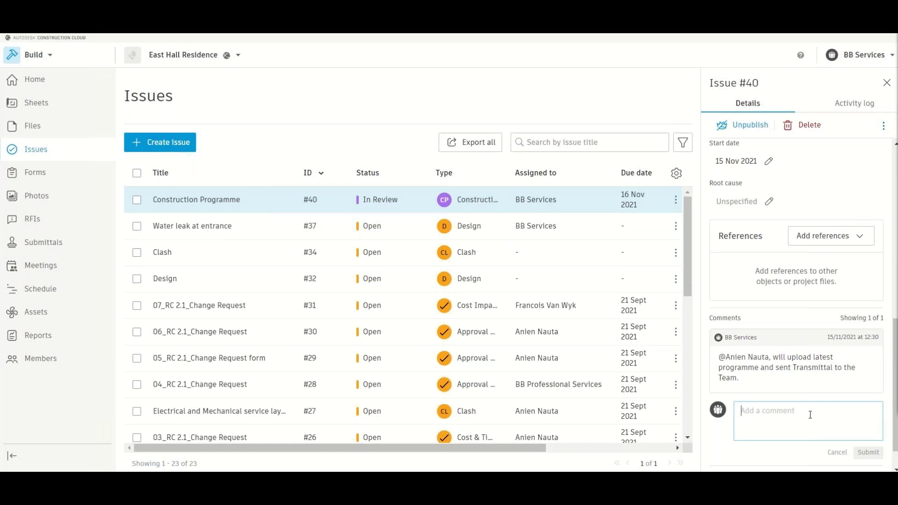
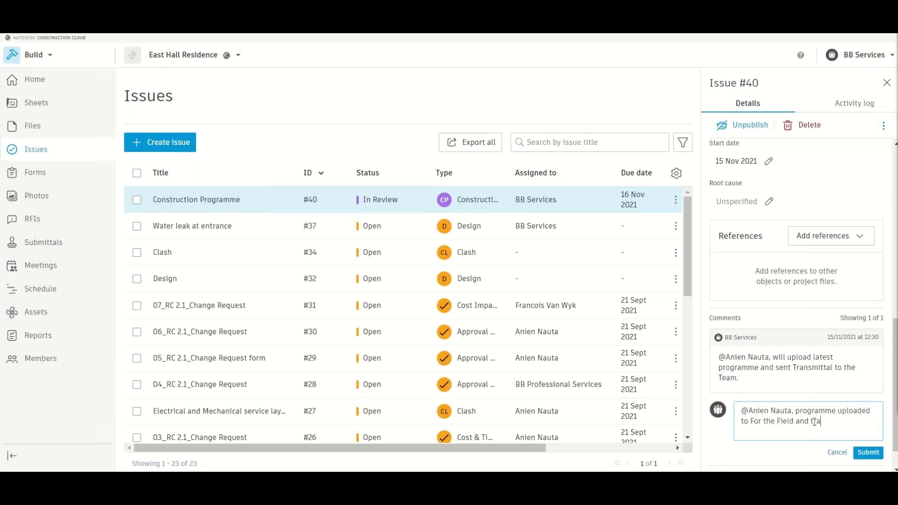
type("nsmittal sen")
key("BackSpace")
type("ent to Team.")
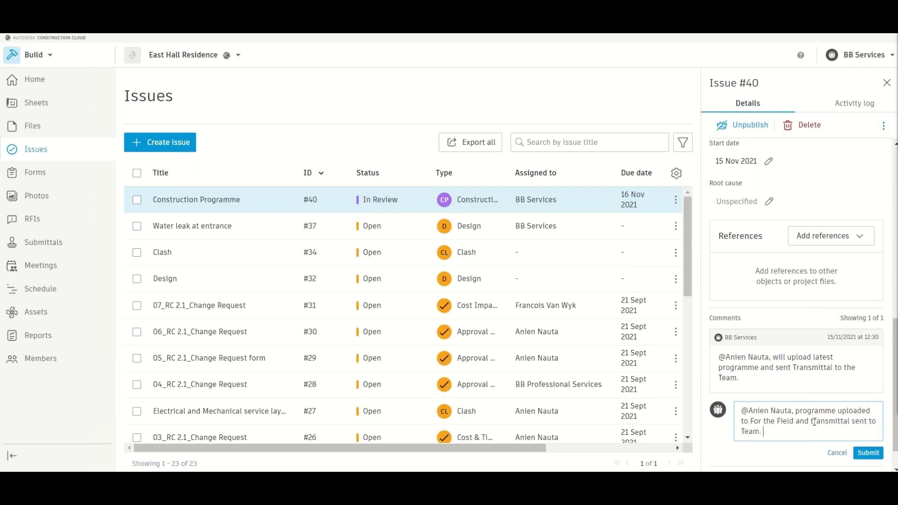
- Reference the timeline spreadsheet from For the Field > 4. Program and add 'See attached Reference'
left_click(835, 244)
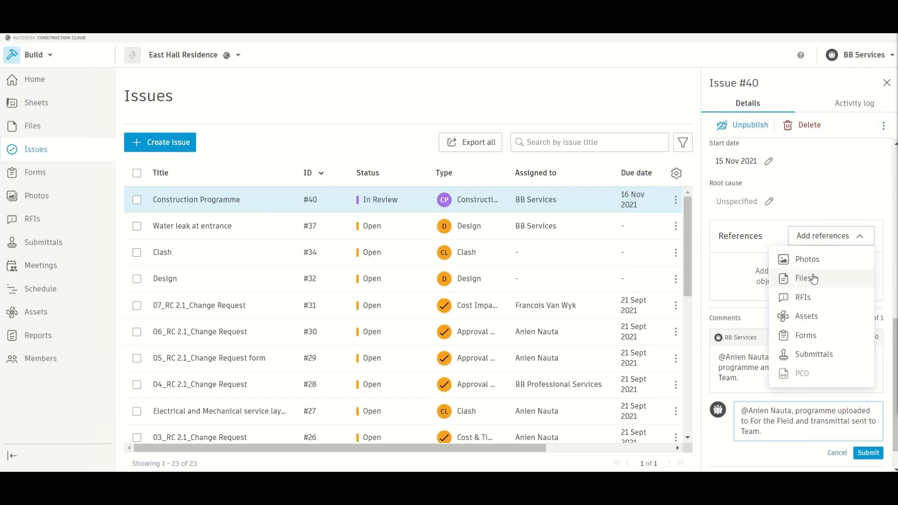
left_click(812, 275)
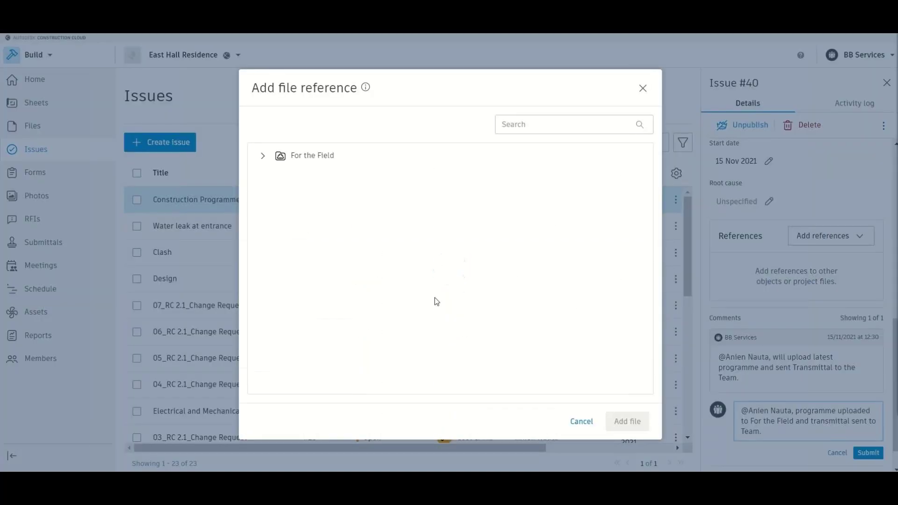
left_click(323, 162)
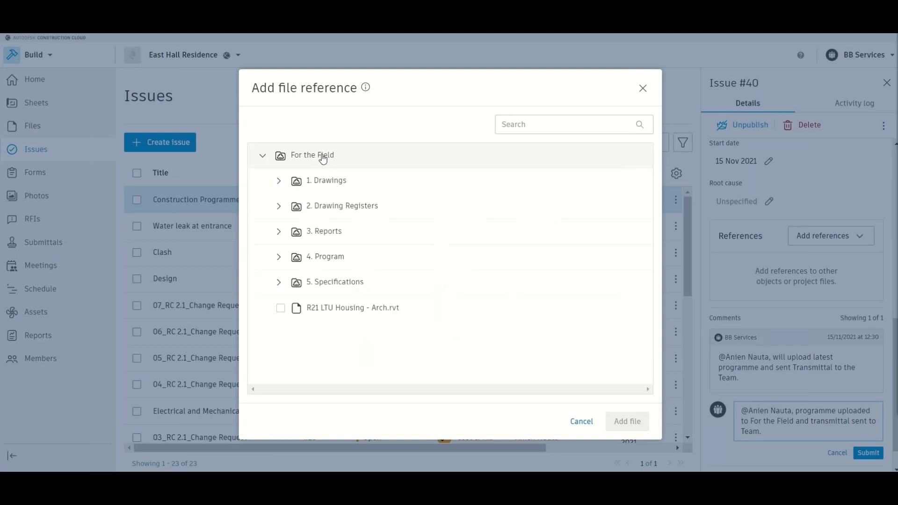
left_click(329, 258)
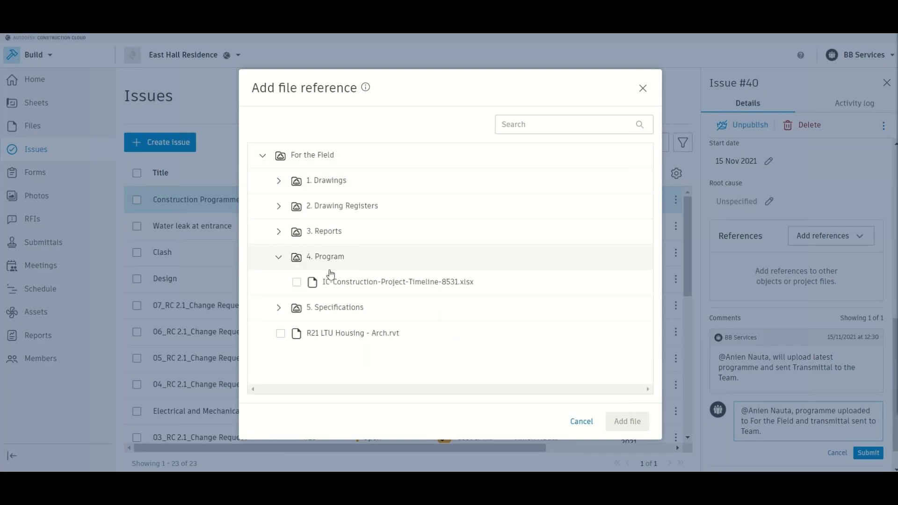
left_click(296, 282)
left_click(622, 424)
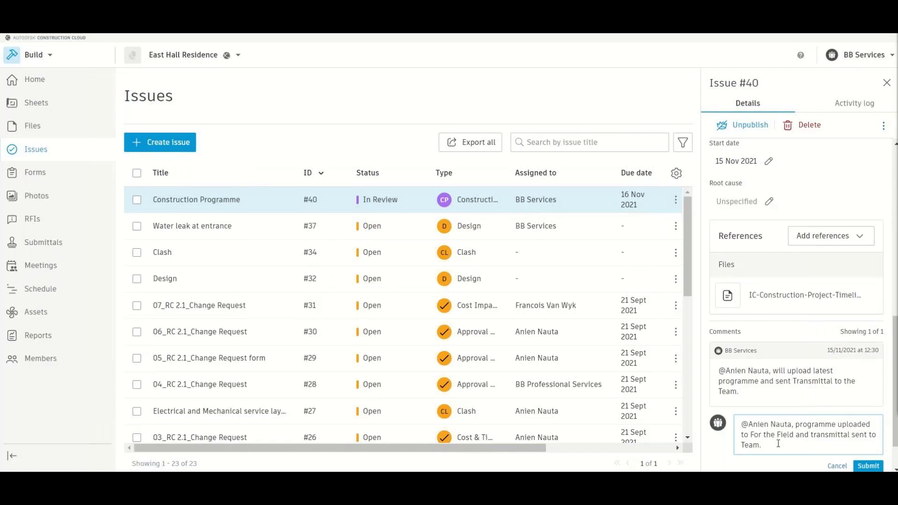
type("See attaced")
key("BackSpace")
key("BackSpace")
key("BackSpace")
type("hed Reference")
- Submit the reply comment and check Issue #40's activity log
left_click(858, 464)
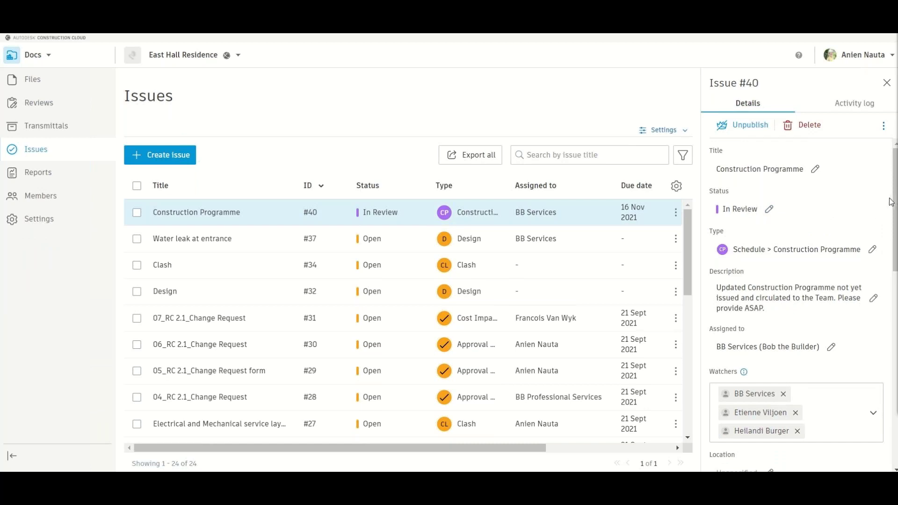
scroll(894, 194, "down", 8)
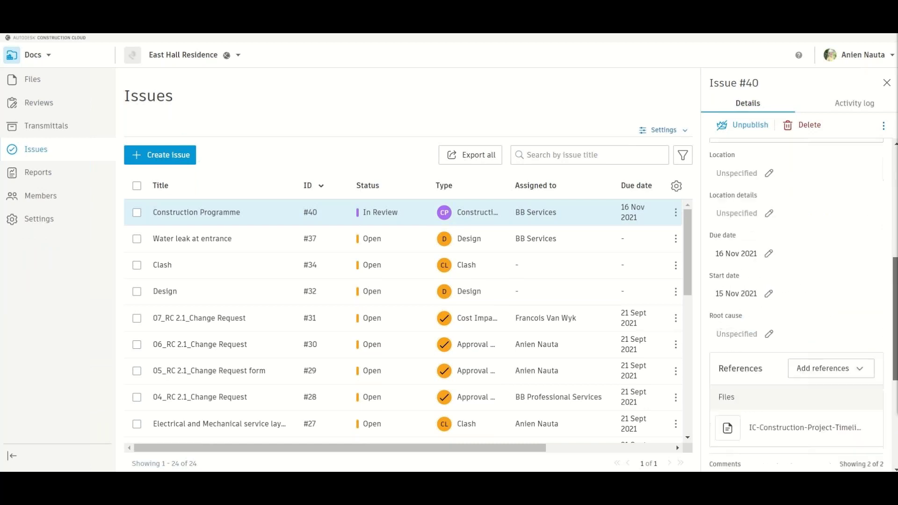
scroll(795, 304, "down", 4)
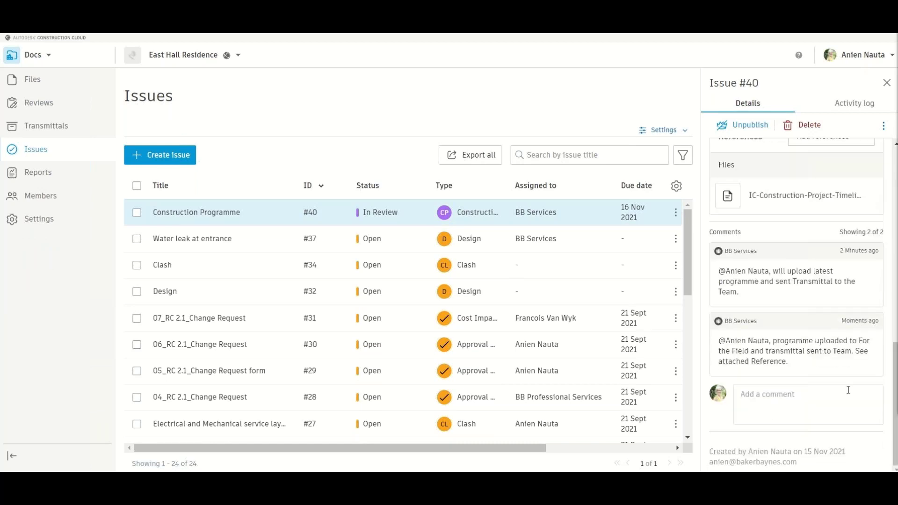
left_click(863, 104)
scroll(834, 371, "down", 3)
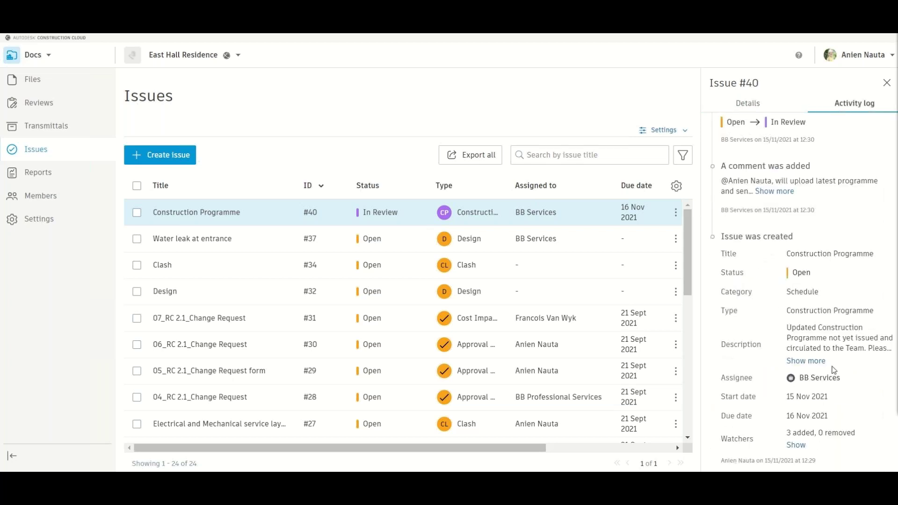
- Back in the issue details, set Issue #40's status to Closed
left_click(748, 107)
left_click(768, 216)
left_click(731, 291)
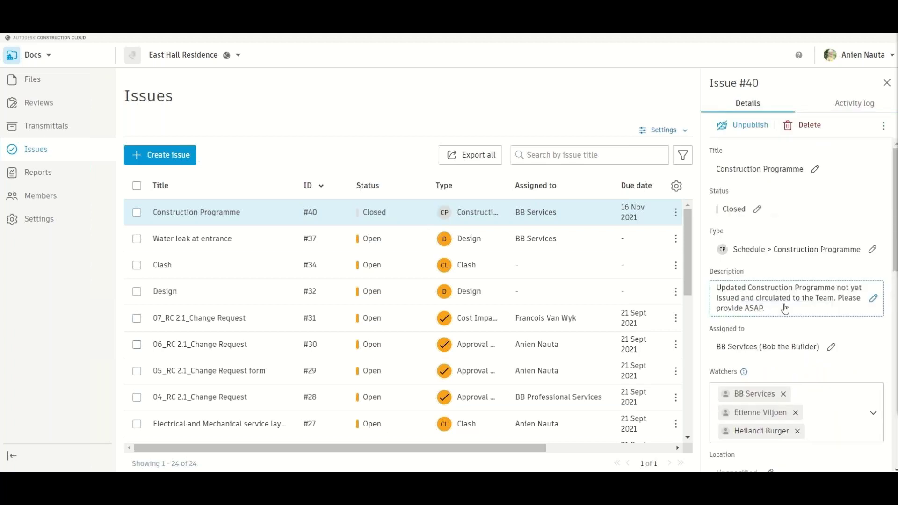
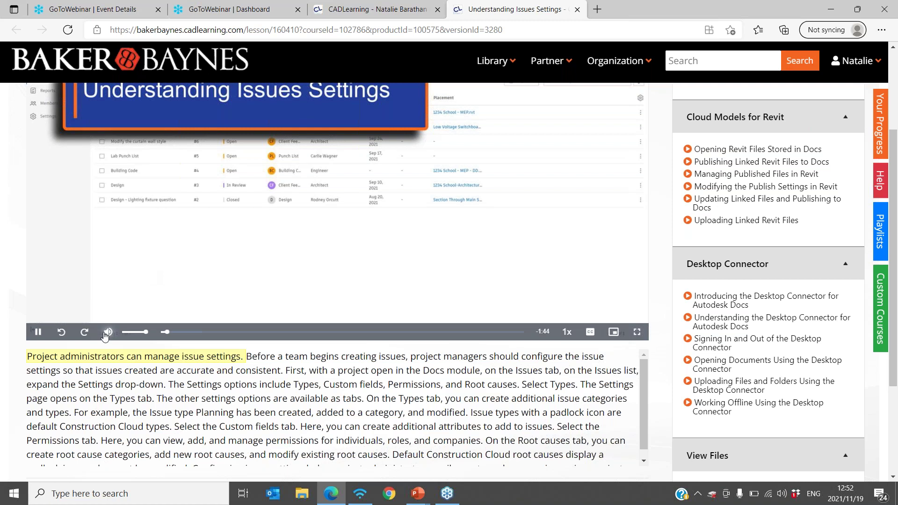
- Scroll up so the Understanding Issues Settings lesson title and video player are in view
scroll(464, 265, "up", 3)
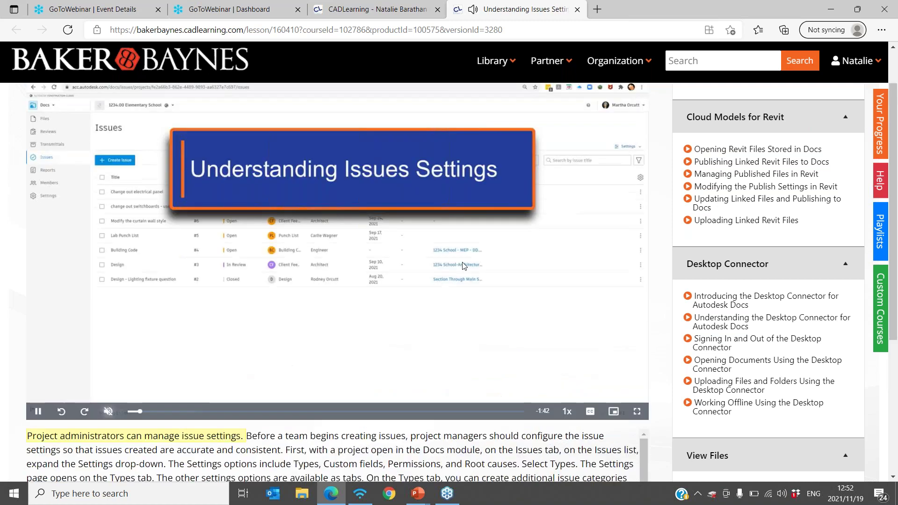
- Choose Assessments > Create from the Organization menu and review the blank New Assessment details form
left_click(616, 63)
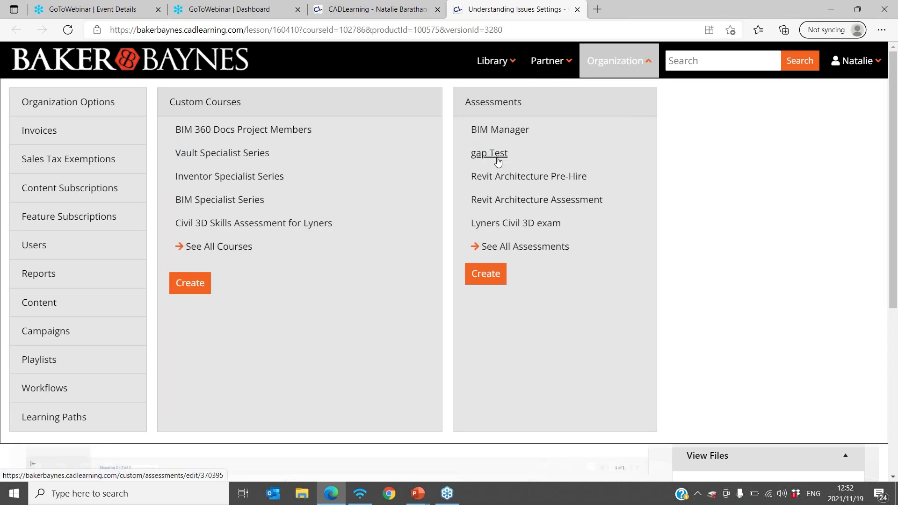
left_click(486, 274)
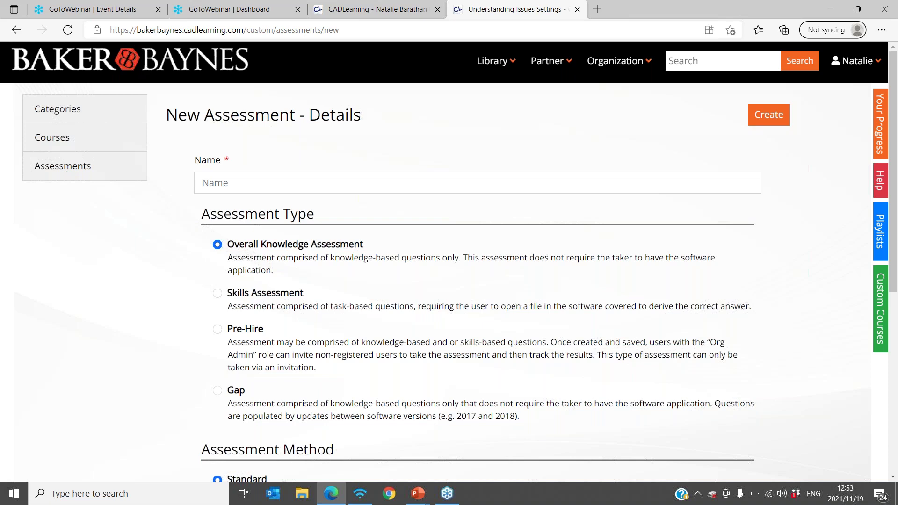
scroll(460, 267, "down", 1)
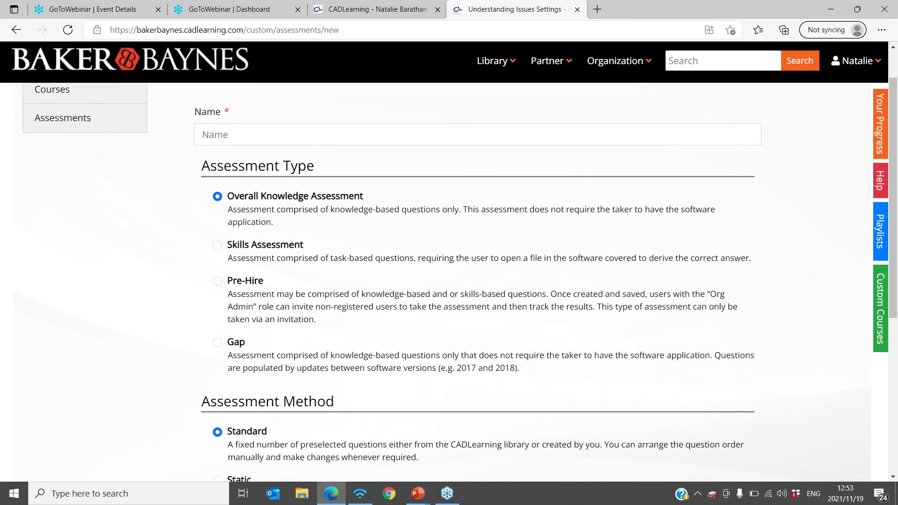
scroll(307, 178, "down", 1)
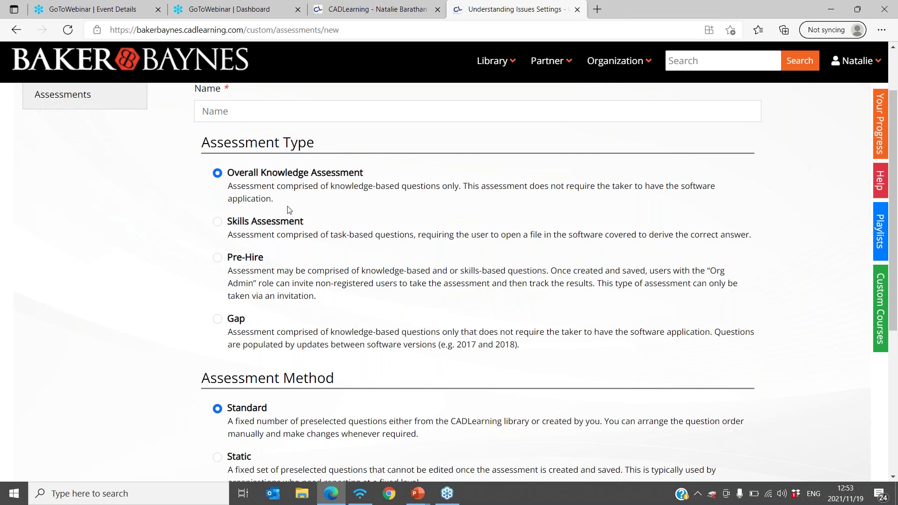
scroll(289, 179, "down", 1)
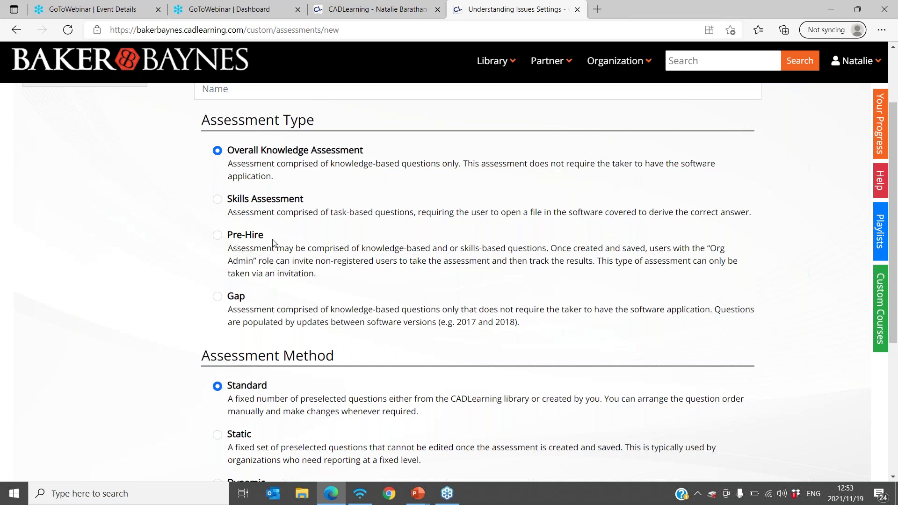
scroll(274, 243, "down", 1)
scroll(274, 243, "up", 1)
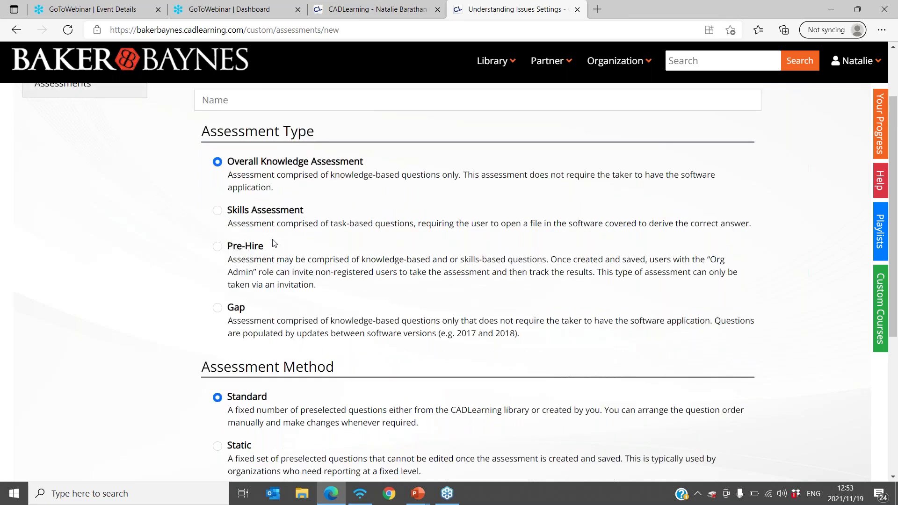
scroll(274, 243, "down", 1)
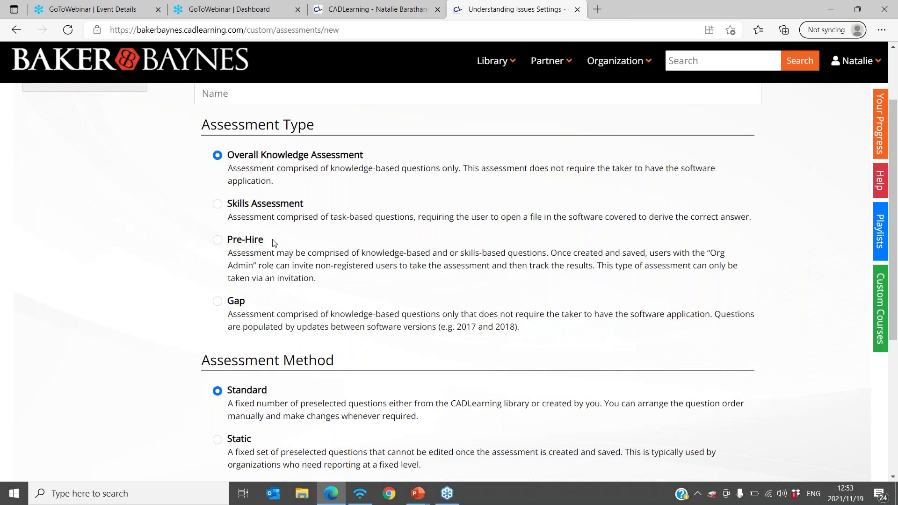
scroll(274, 242, "down", 2)
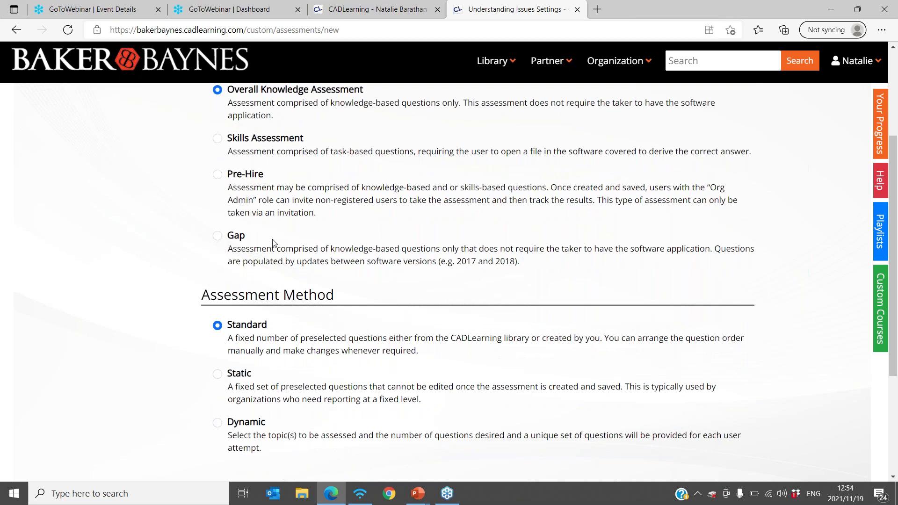
scroll(274, 242, "down", 3)
scroll(274, 243, "up", 5)
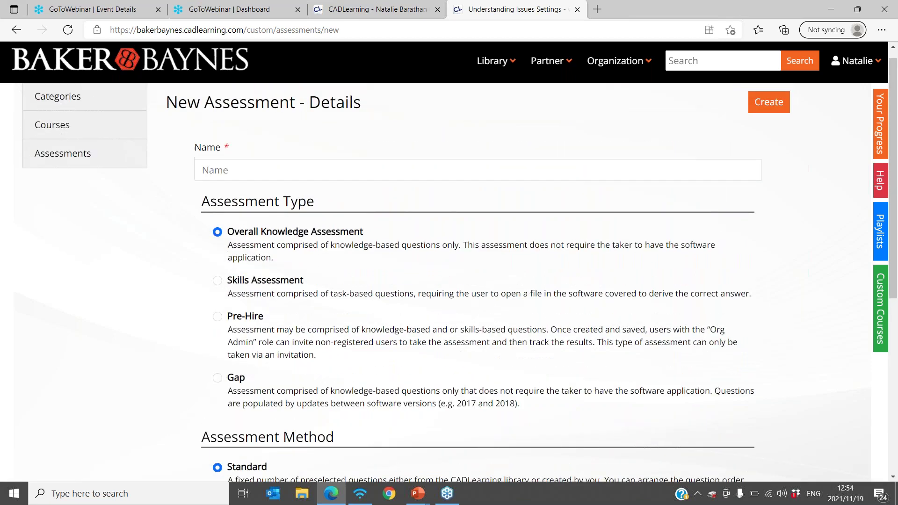
- Name the new assessment 'Gap Training', submit it, and go to its Courses page
left_click(779, 110)
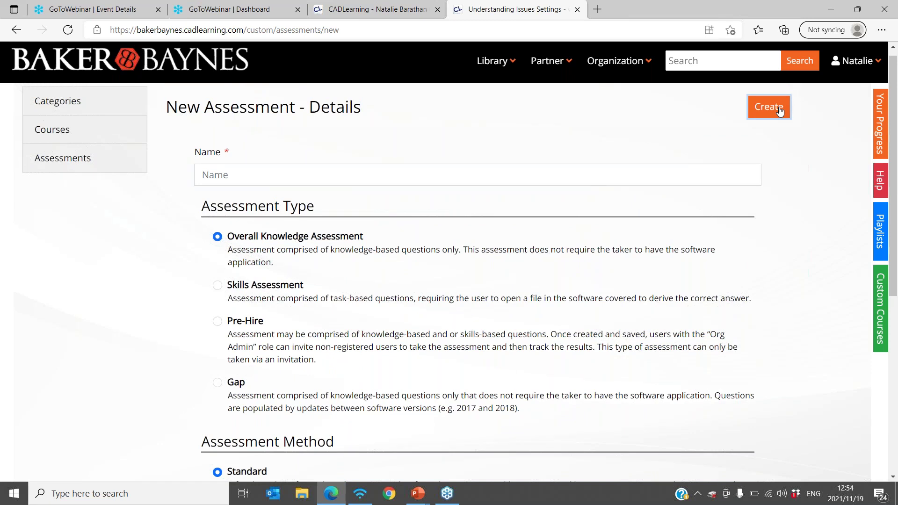
left_click(206, 175)
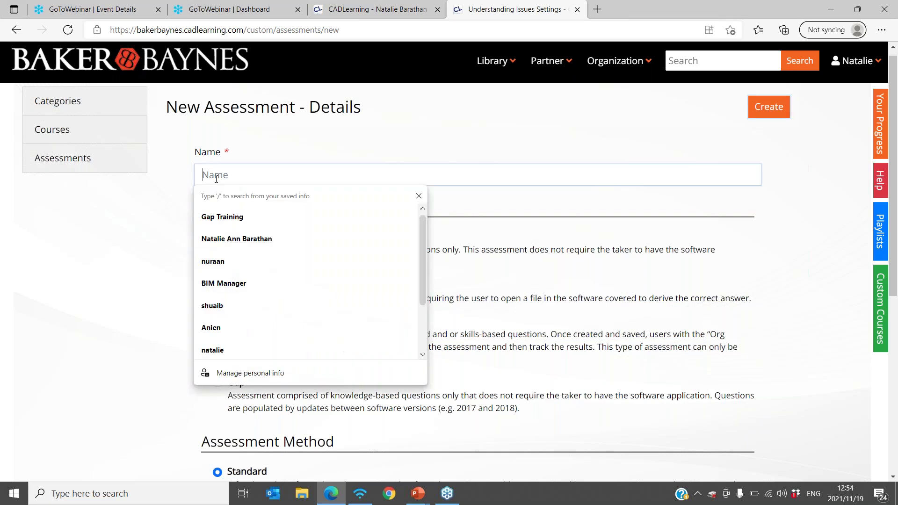
left_click(225, 217)
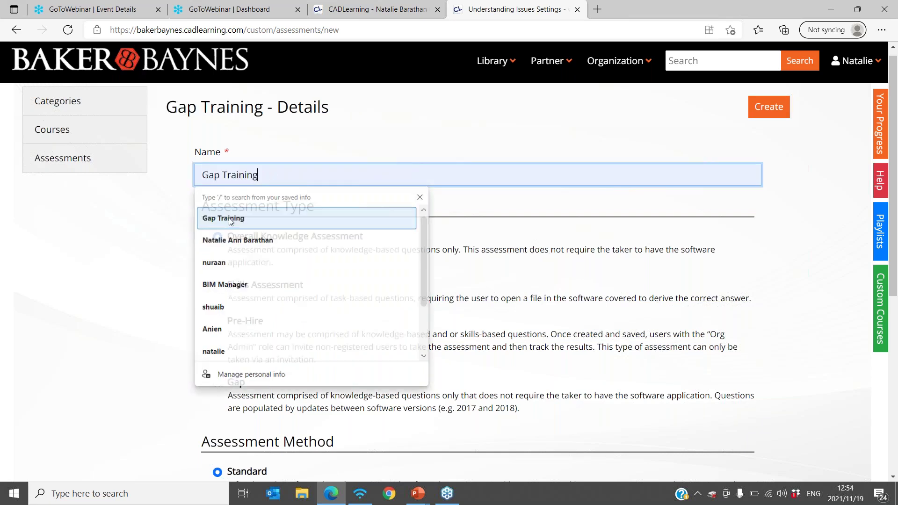
key("Return")
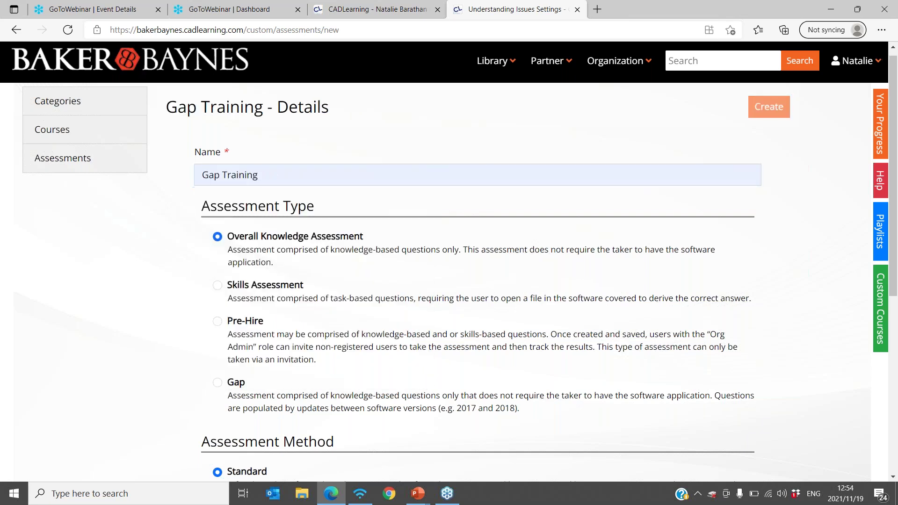
left_click(248, 246)
left_click(79, 225)
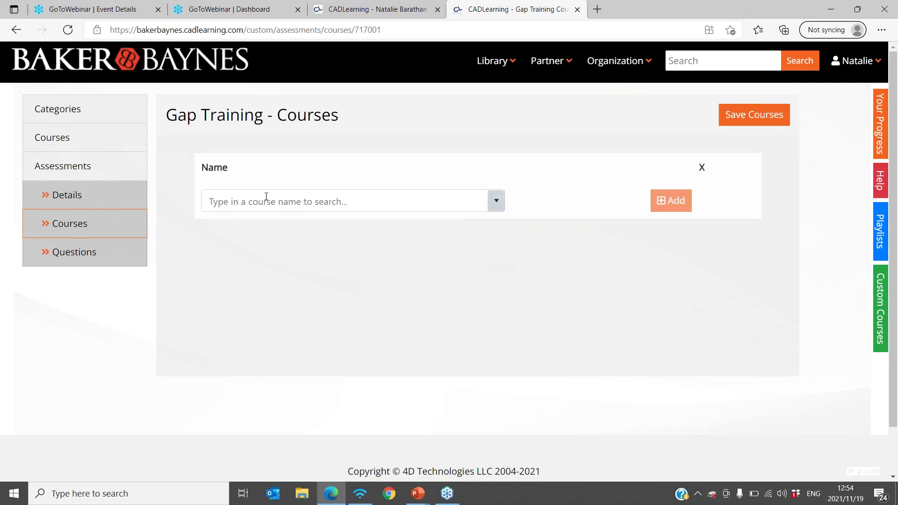
- Browse the Gap Training course list and close it without selecting a course
left_click(497, 202)
scroll(369, 257, "down", 2)
scroll(369, 257, "down", 5)
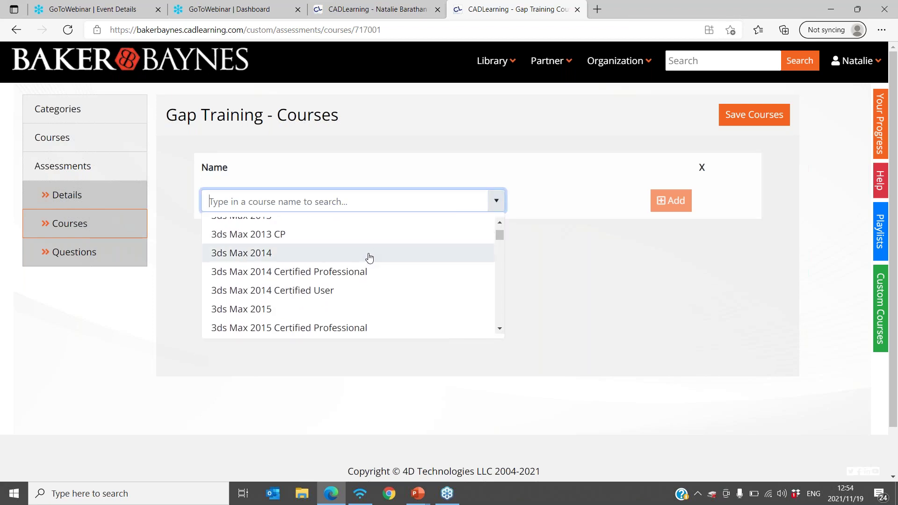
scroll(369, 257, "down", 10)
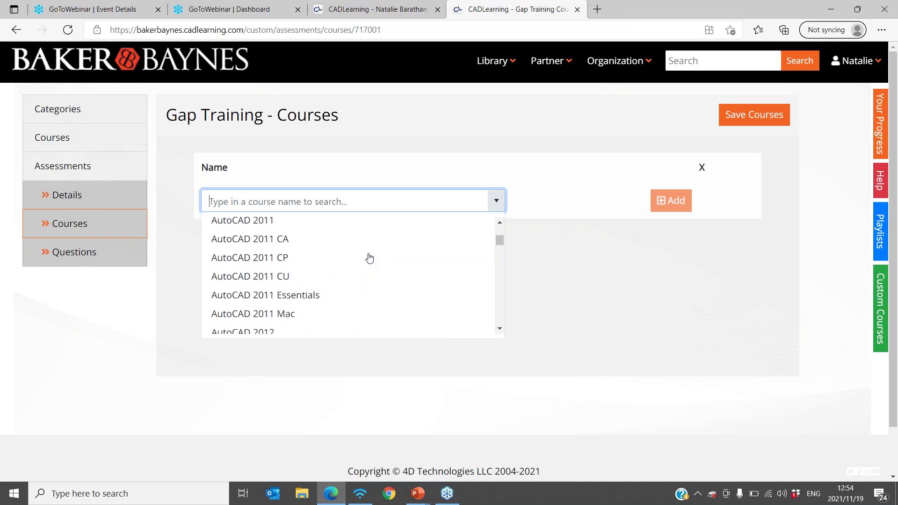
scroll(369, 258, "down", 3)
scroll(370, 258, "up", 20)
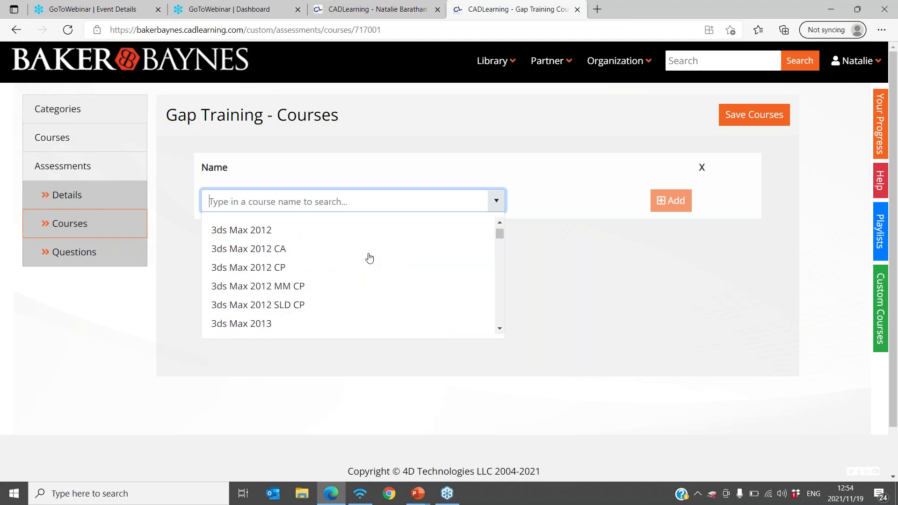
scroll(370, 258, "up", 3)
scroll(367, 257, "down", 3)
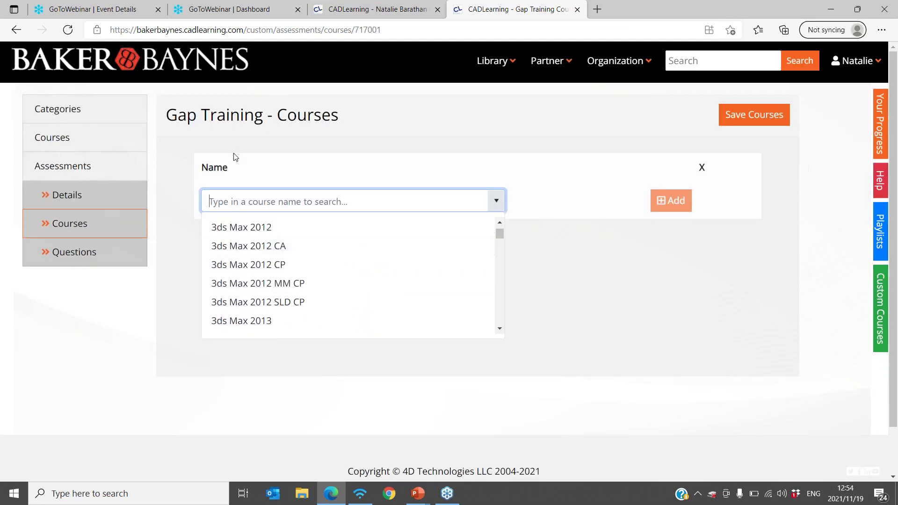
scroll(293, 274, "down", 3)
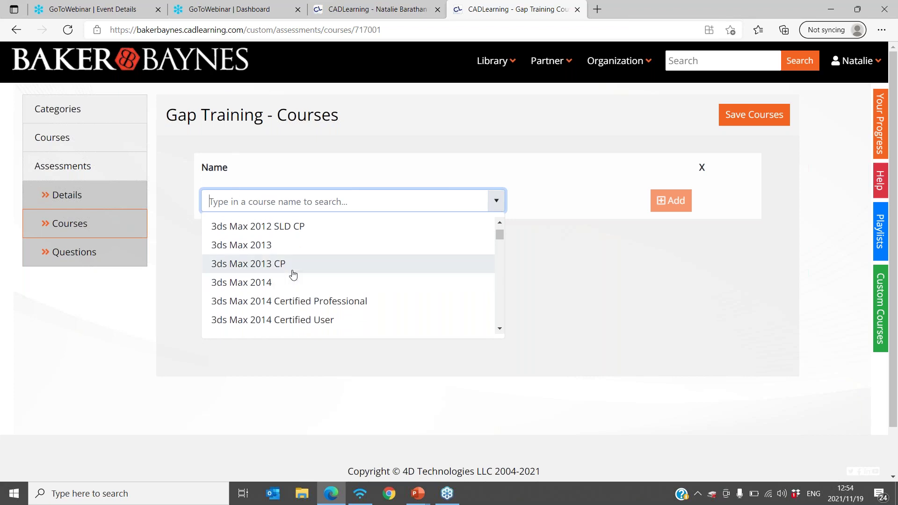
left_click(549, 302)
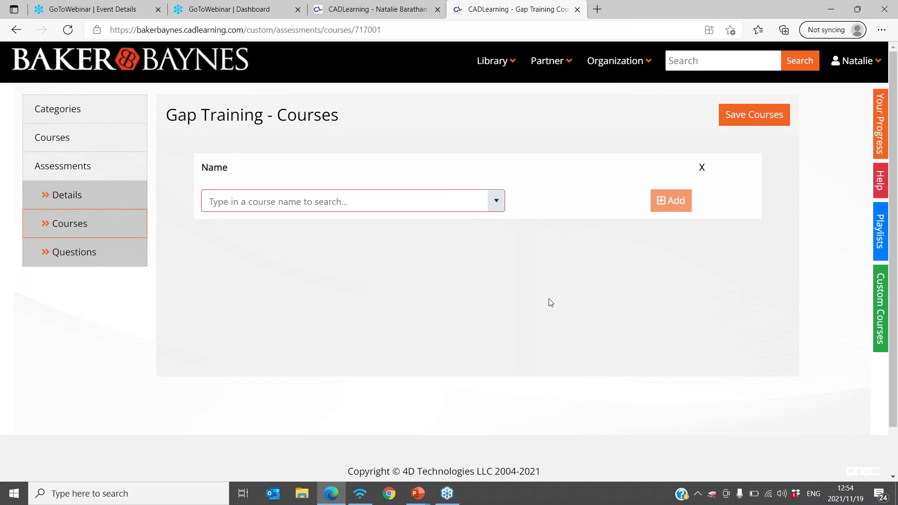
- Add a new question on the Gap Training Questions page, ready to enter its text
left_click(64, 254)
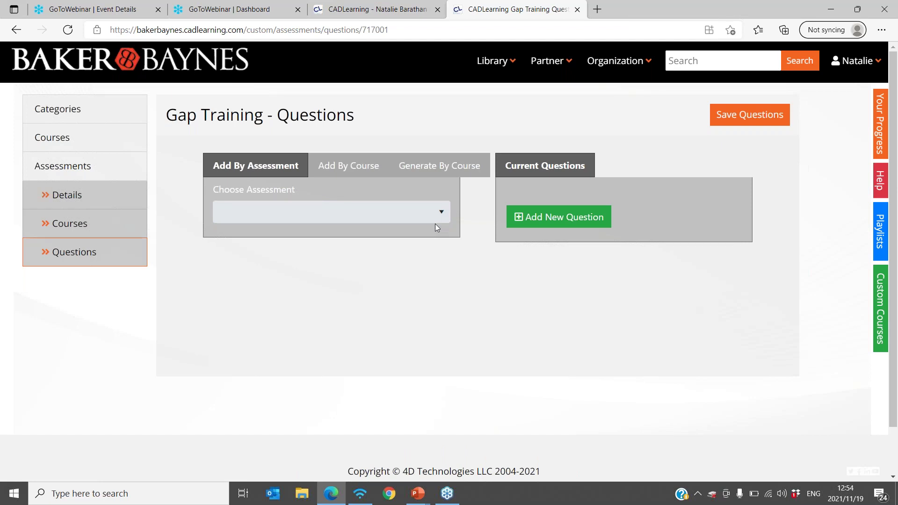
left_click(547, 218)
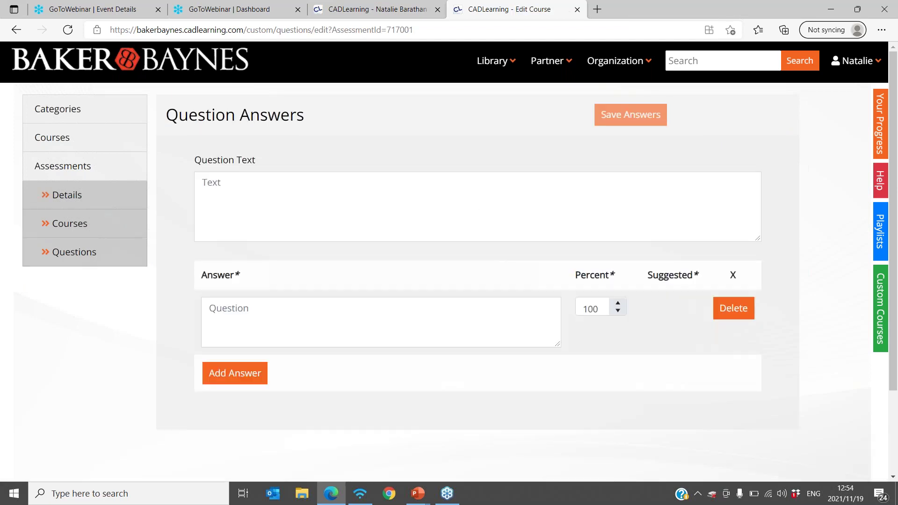
left_click(377, 207)
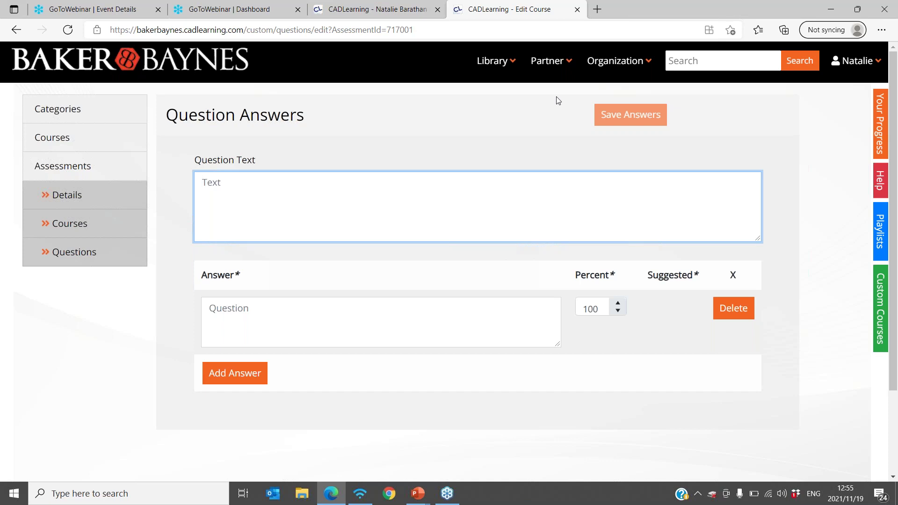
- Filter Partner Users by a partial staff name, open the first match's profile, and return
left_click(557, 61)
left_click(41, 159)
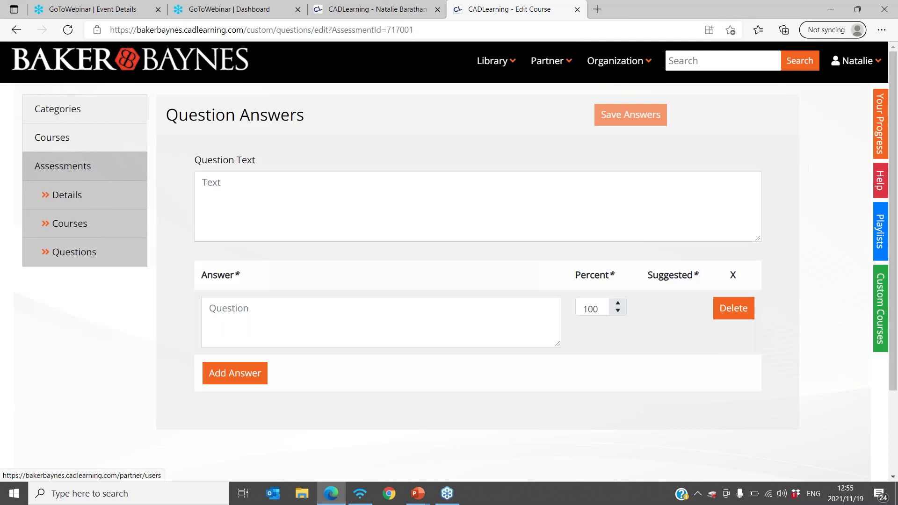
left_click(222, 197)
type("nuraan")
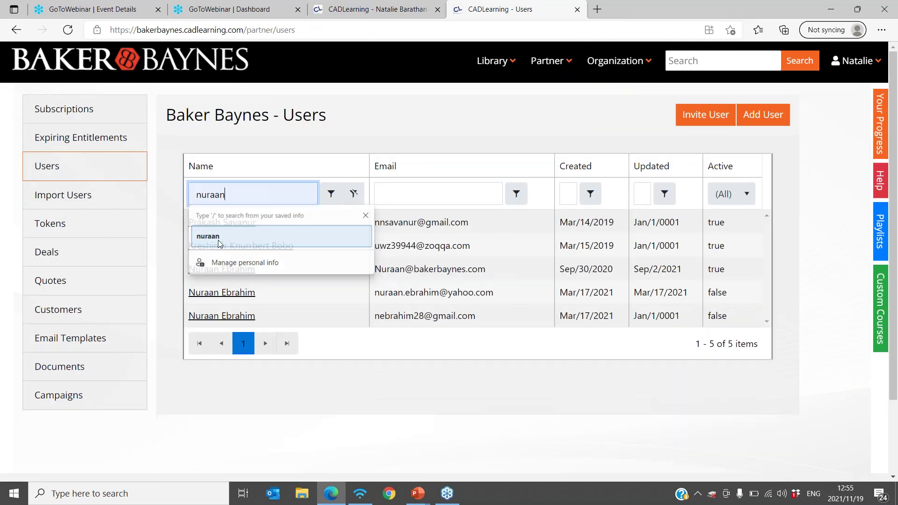
left_click(216, 238)
left_click(241, 226)
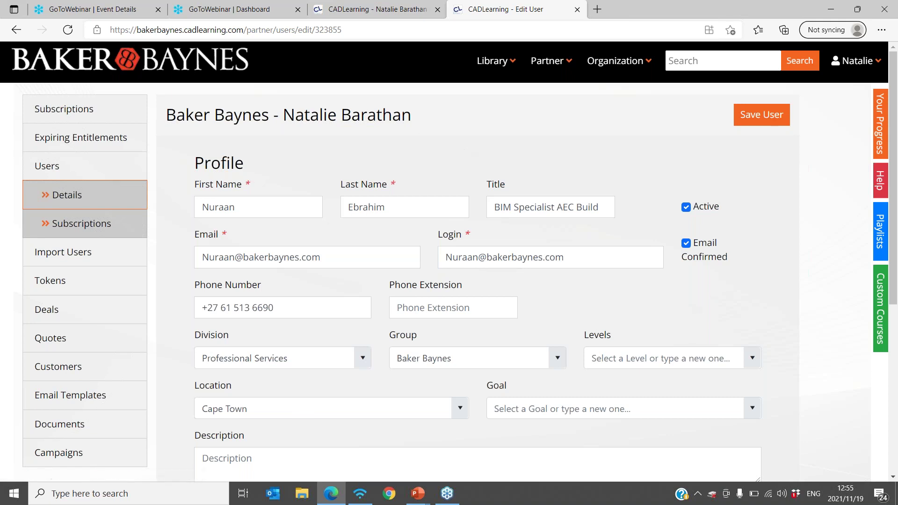
left_click(44, 168)
- Filter Users by the staff member's full first name, review their Edit User details, then return
left_click(272, 188)
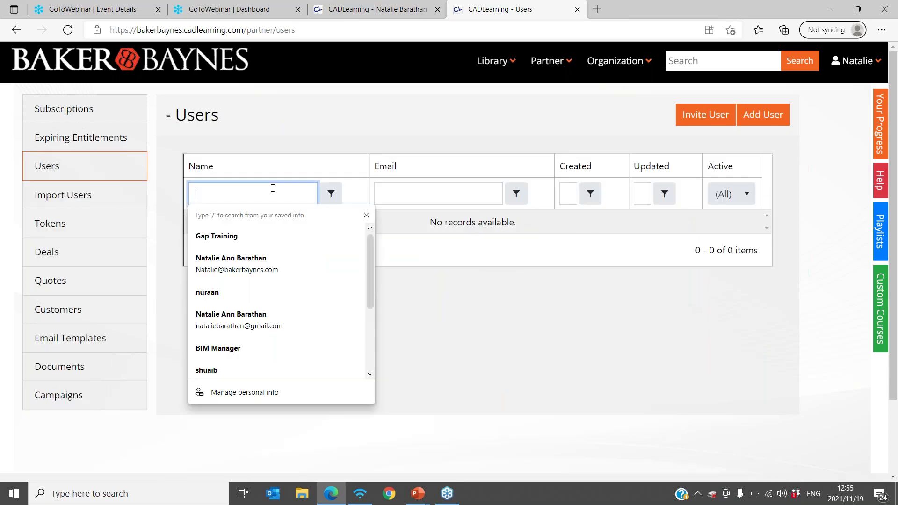
type("nur")
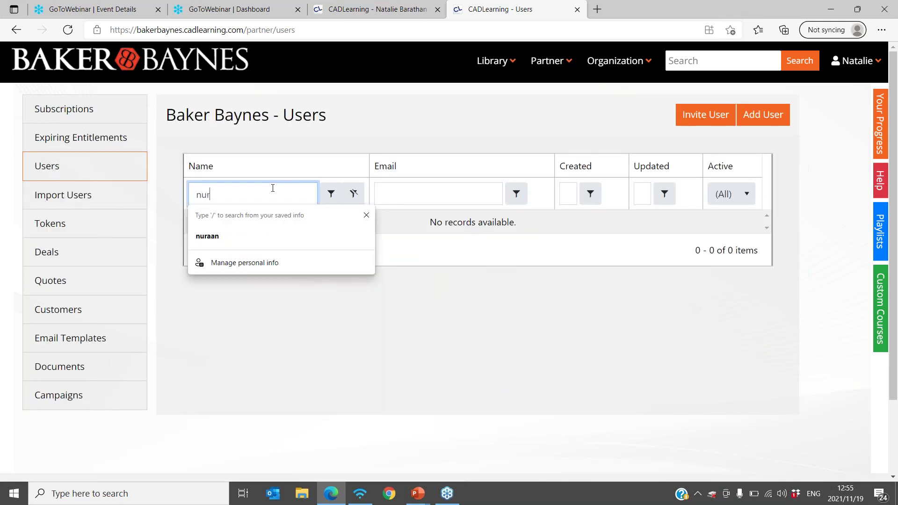
type("aan")
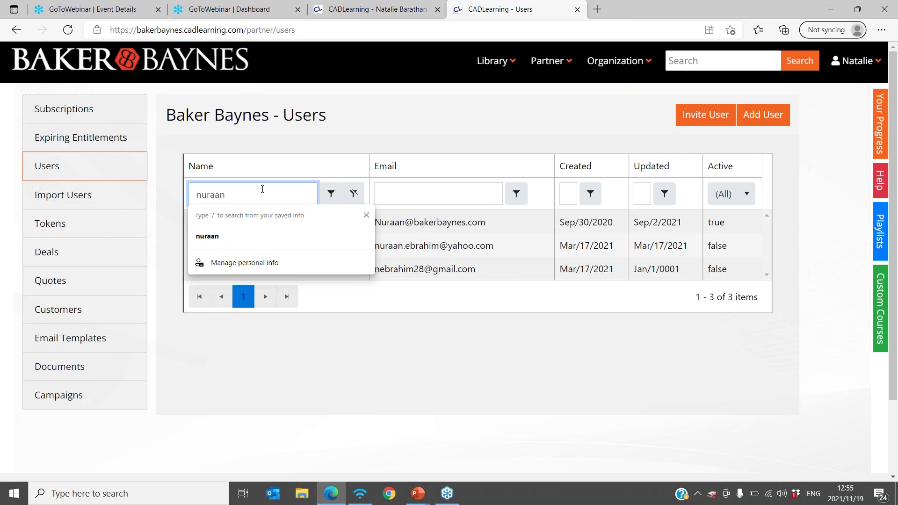
left_click(215, 242)
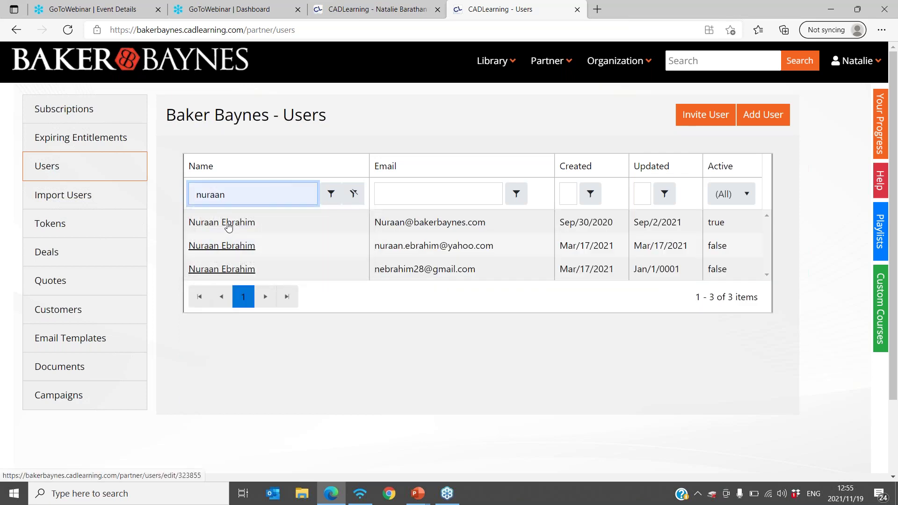
left_click(228, 223)
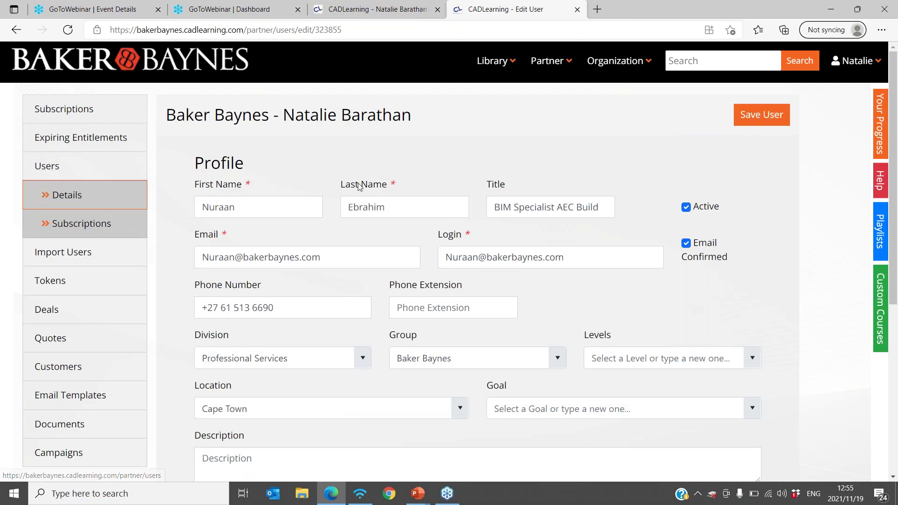
scroll(359, 186, "down", 3)
scroll(360, 186, "up", 4)
scroll(359, 187, "down", 1)
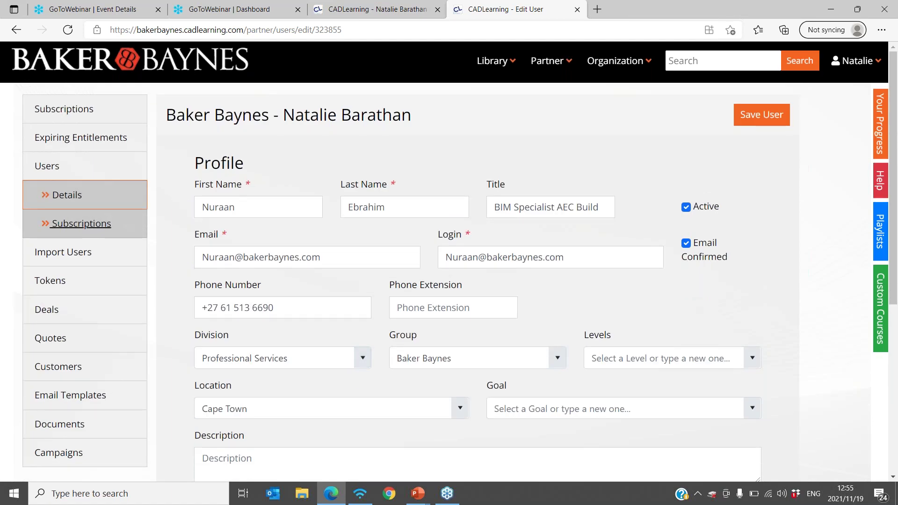
left_click(56, 173)
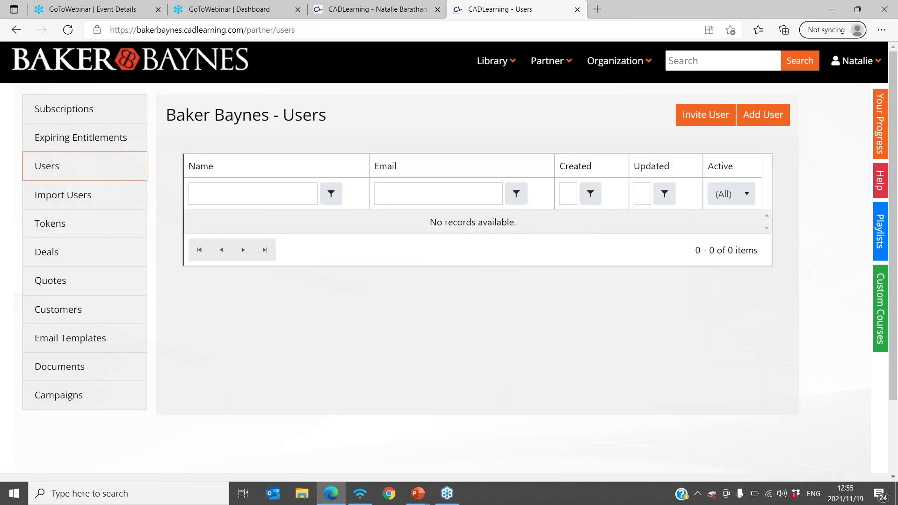
- Open the BIM Manager role from Organization > Learning Paths and view its Role Goals
left_click(644, 63)
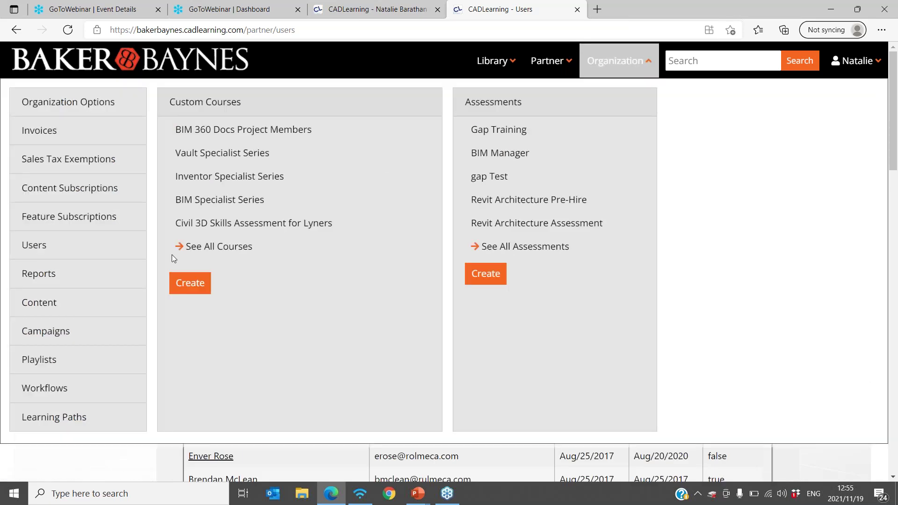
scroll(111, 268, "down", 4)
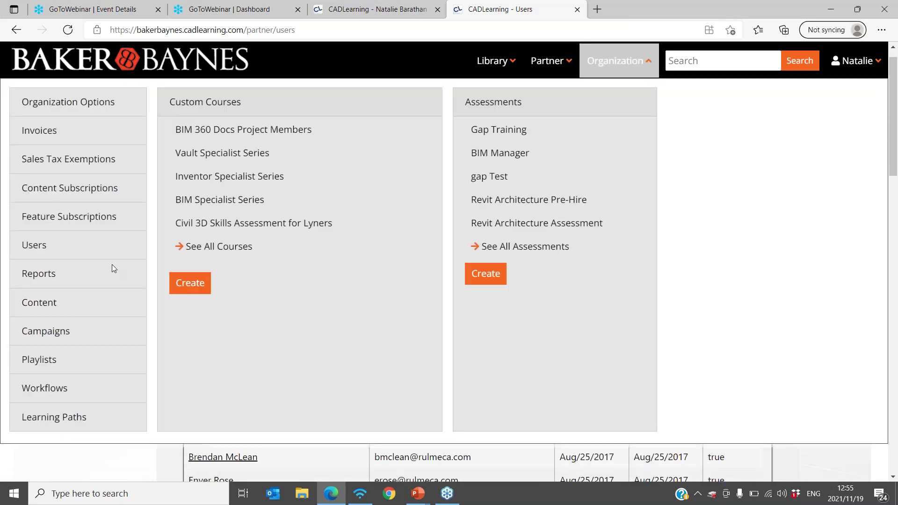
left_click(47, 415)
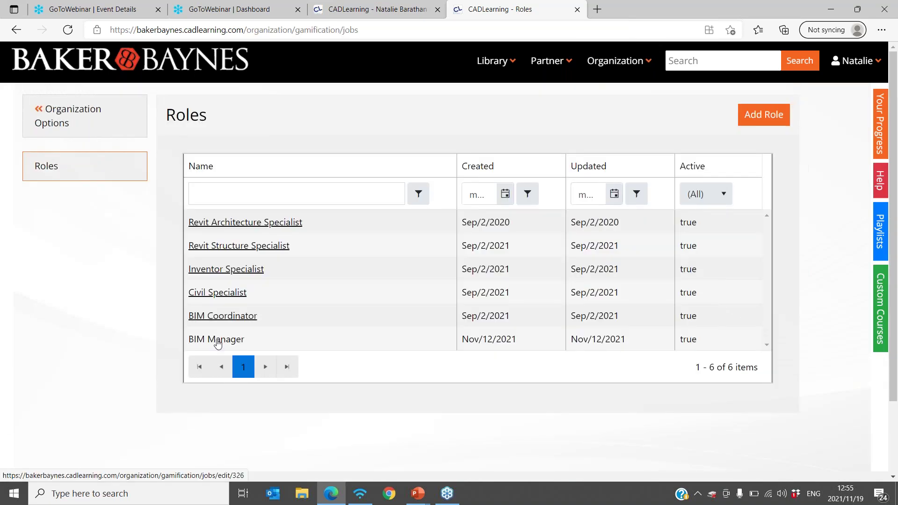
left_click(217, 340)
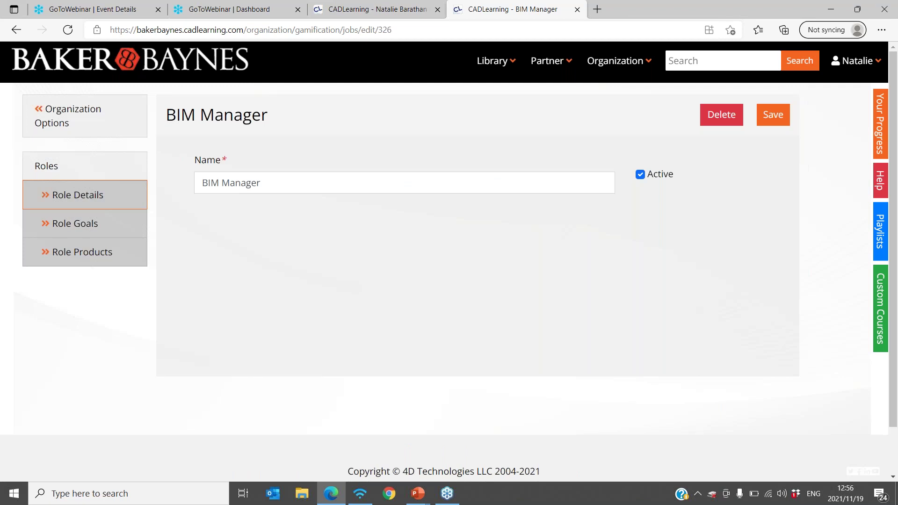
left_click(83, 224)
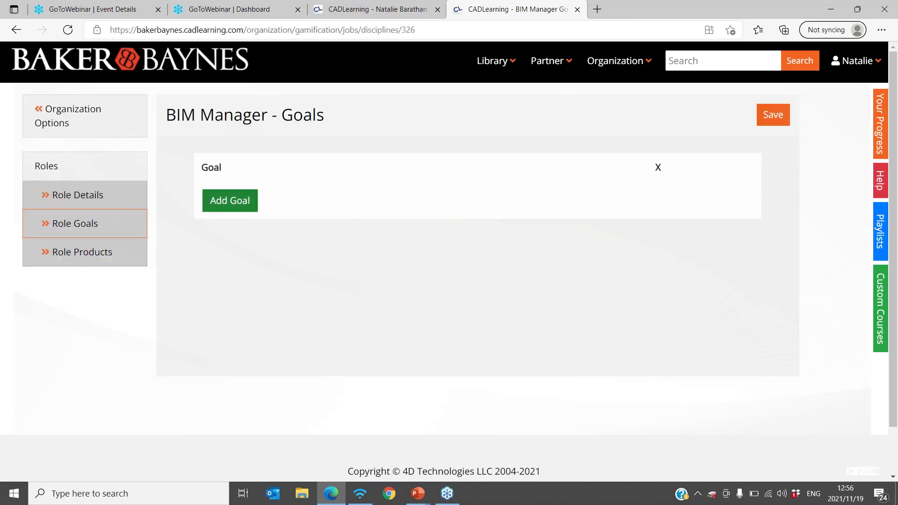
- Add a goal row, browse the available goal options, then move to Role Products
left_click(220, 205)
left_click(686, 201)
scroll(479, 270, "down", 5)
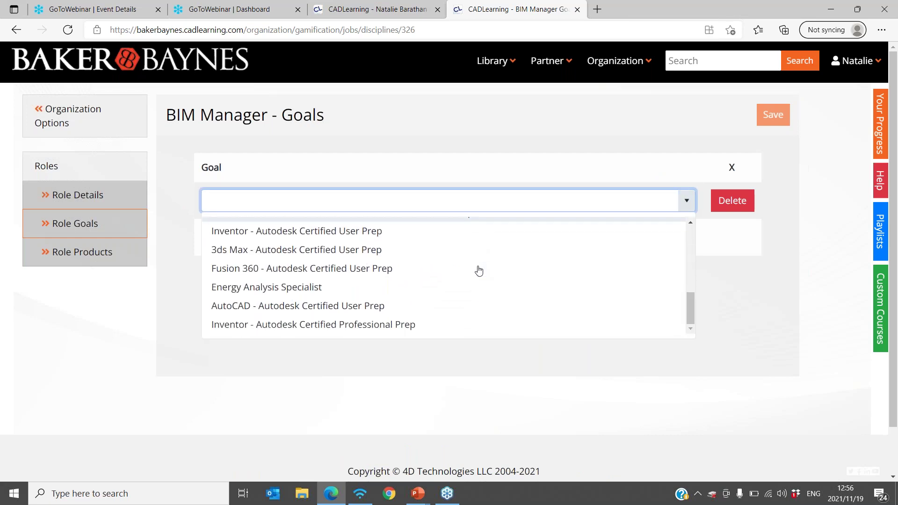
scroll(478, 270, "down", 1)
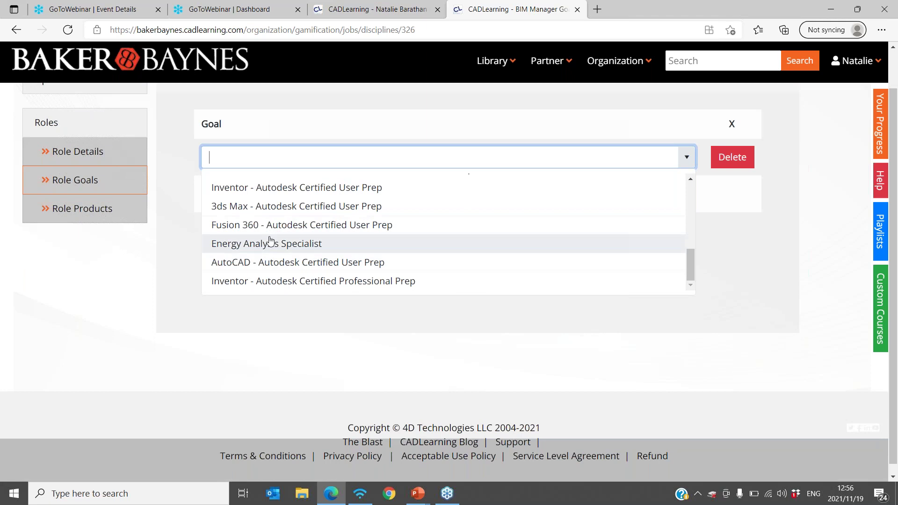
left_click(85, 209)
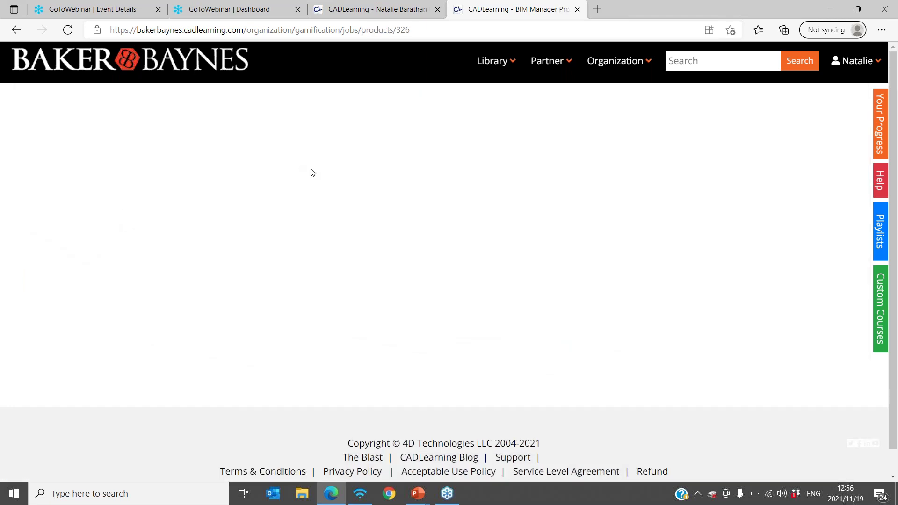
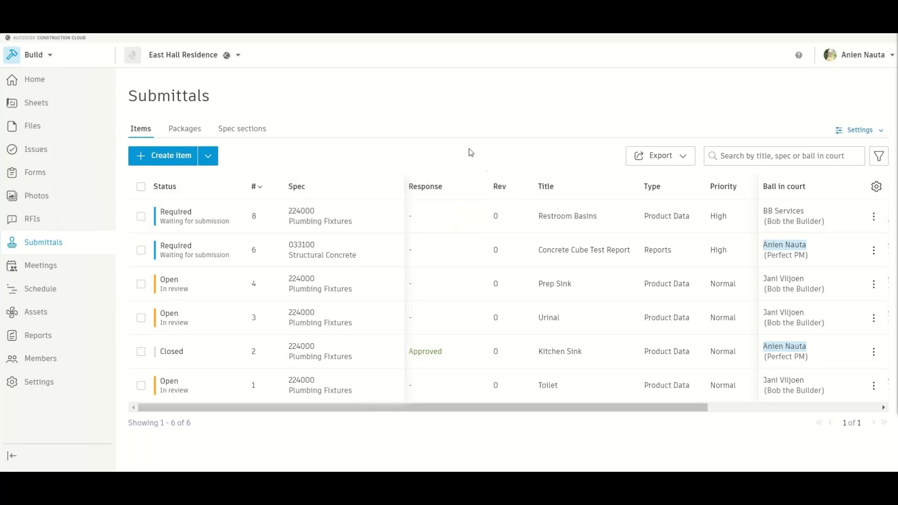
- Look through the submittal Permissions, Default values, Responses and Types settings, then return to the items list
left_click(859, 130)
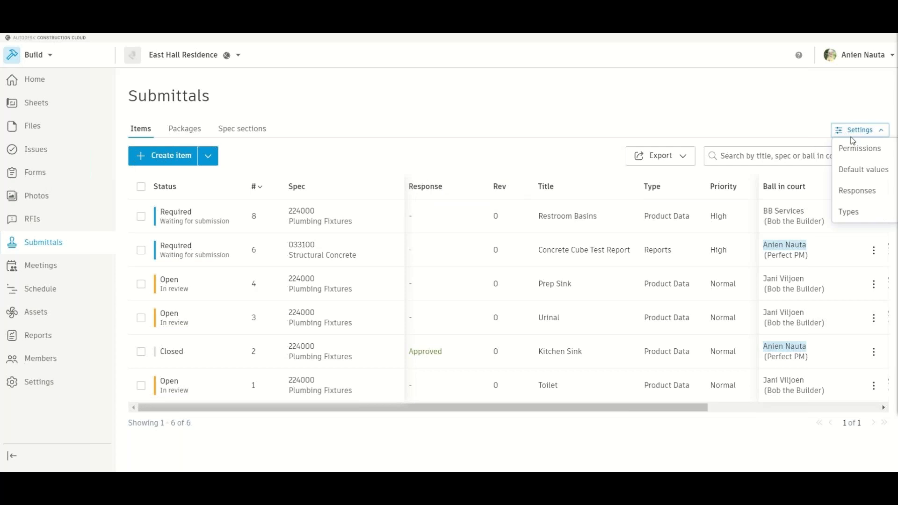
left_click(872, 149)
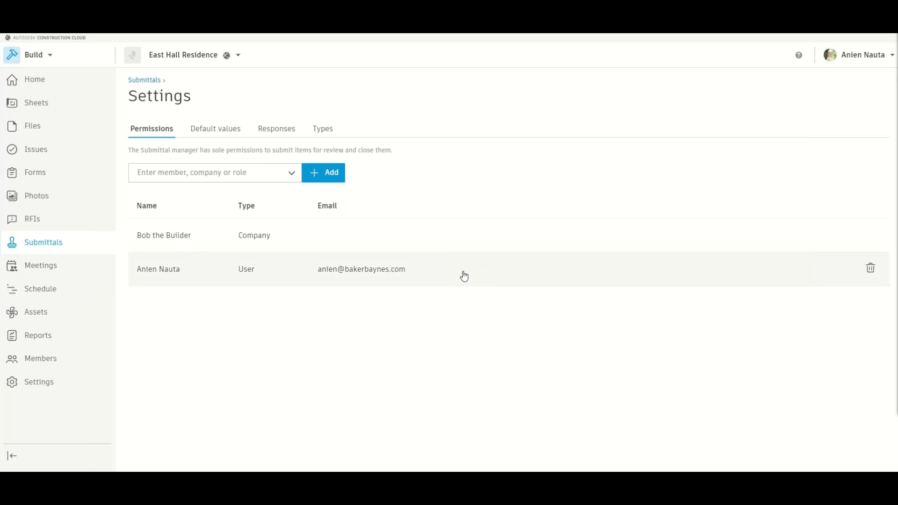
left_click(219, 130)
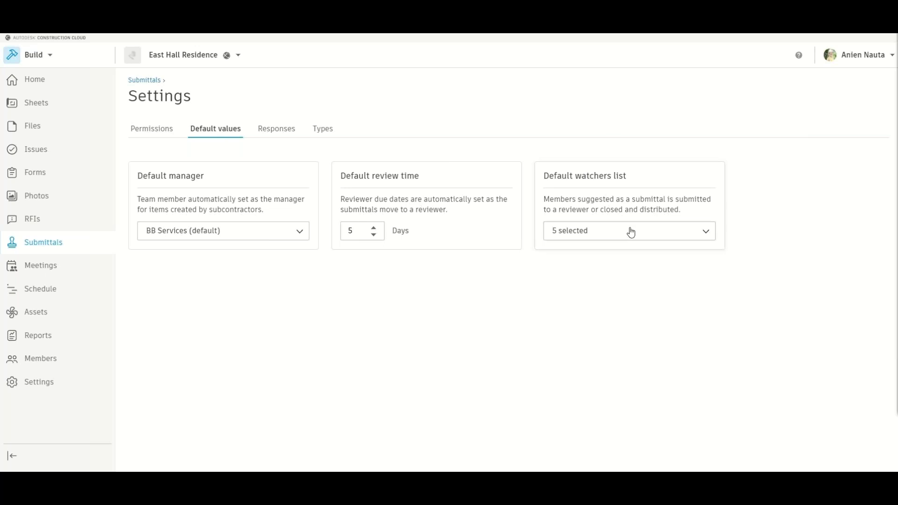
left_click(273, 131)
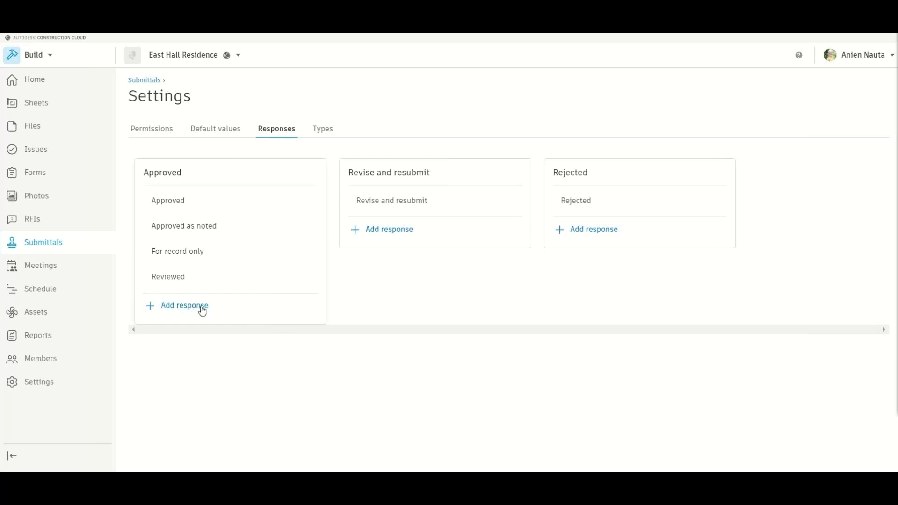
mouse_move(315, 283)
left_click(323, 131)
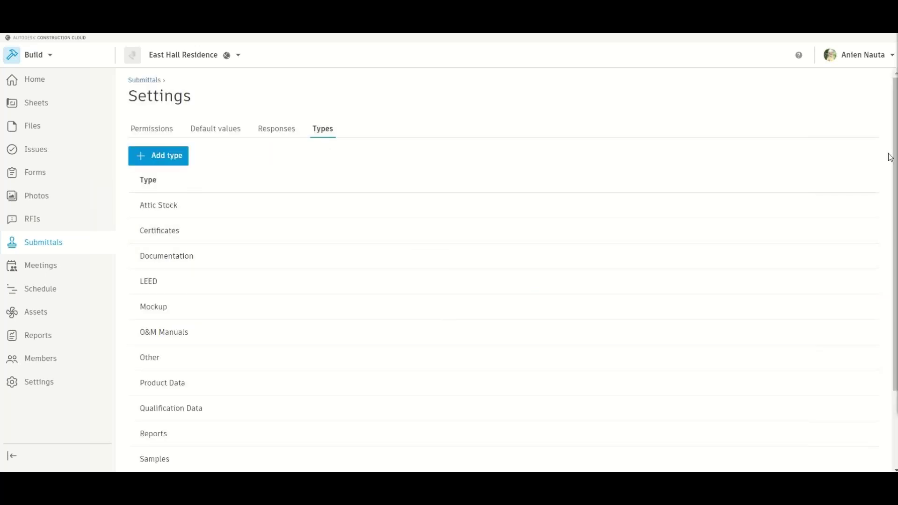
scroll(515, 133, "down", 2)
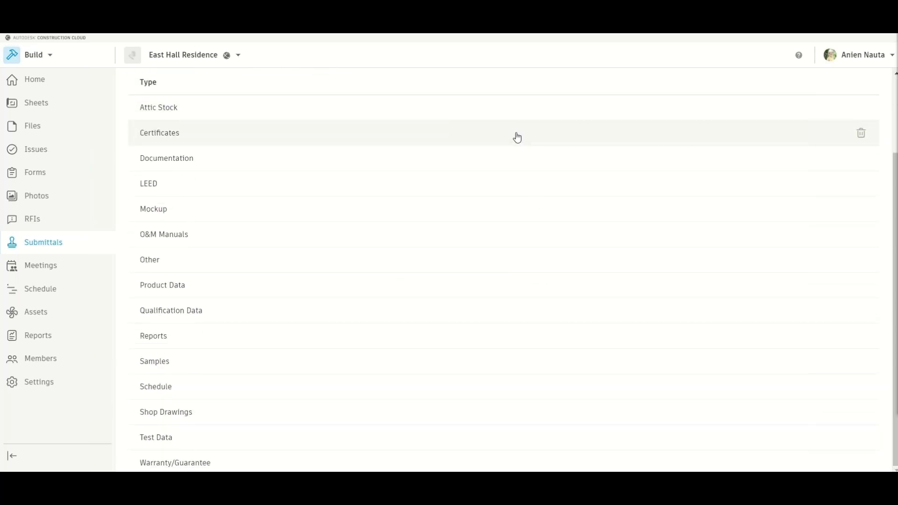
scroll(517, 137, "up", 2)
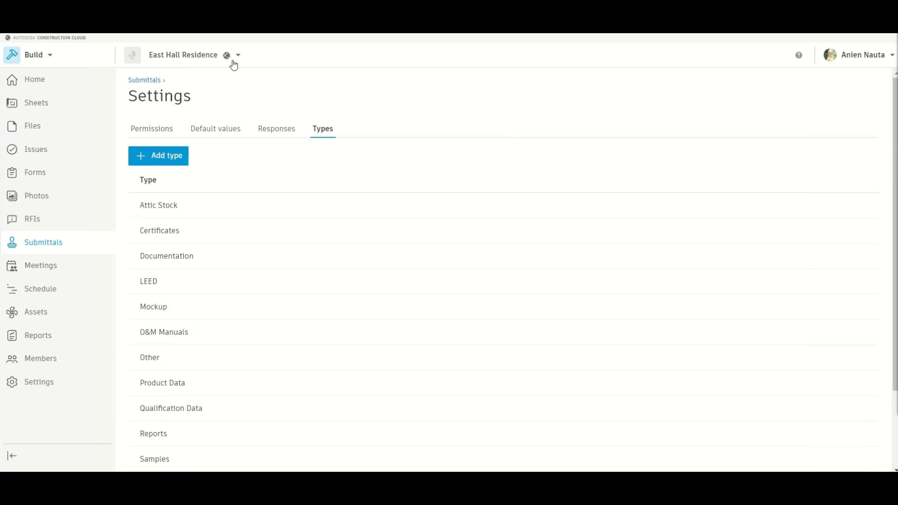
left_click(154, 81)
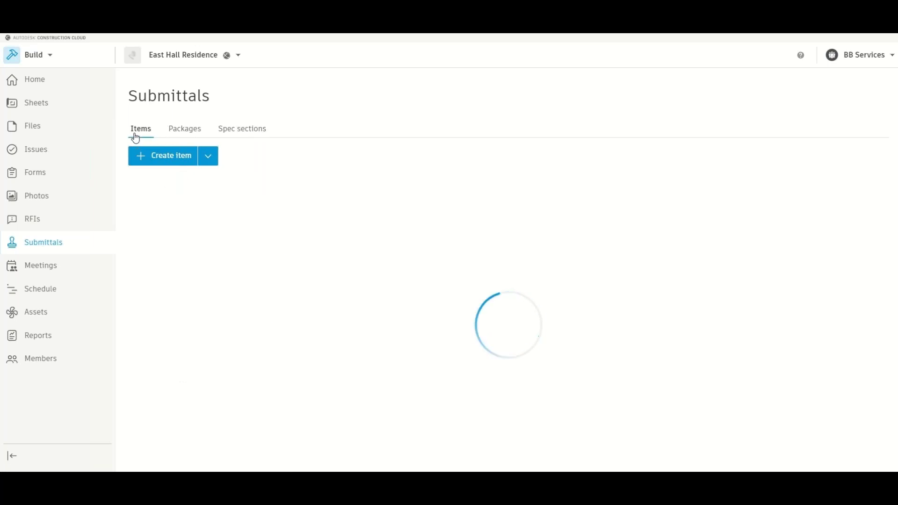
- Start a new submittal item and bring up the Spec section choices
left_click(161, 159)
left_click(384, 167)
- Choose spec 088100 and title it 'External Window and Storefront Shop Drawings', adding an approval description
left_click(426, 209)
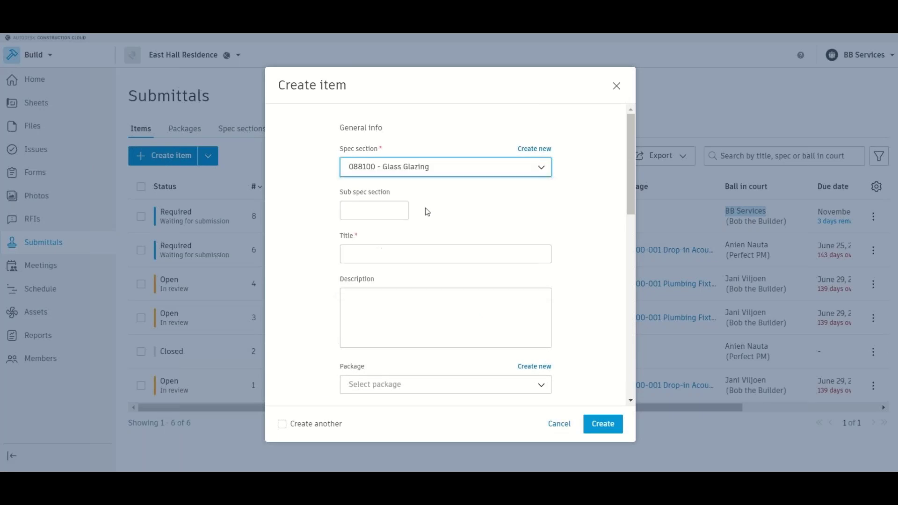
left_click(372, 209)
left_click(378, 255)
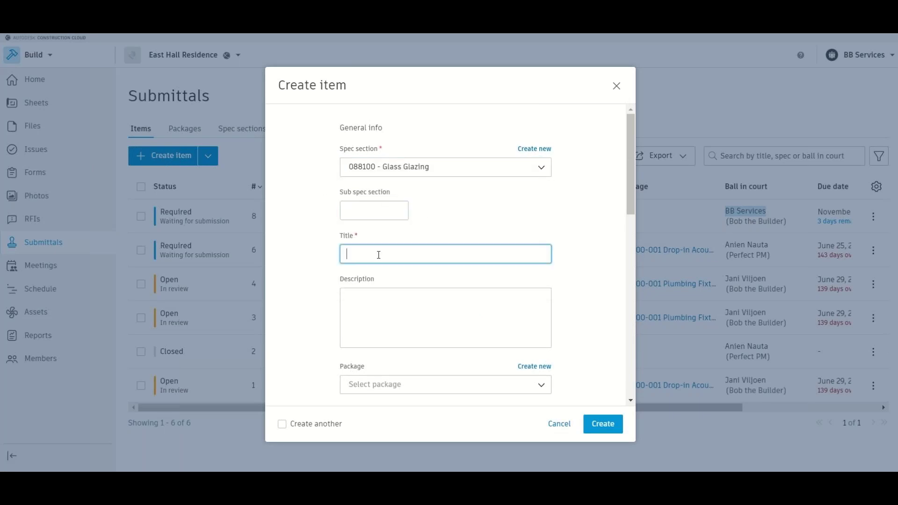
type("External Window and Stor")
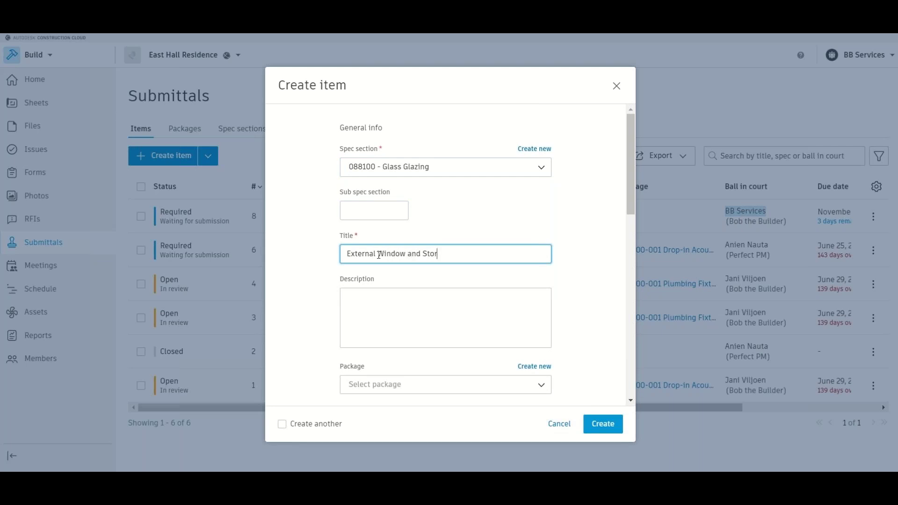
type("efront Shop Drawings")
left_click(404, 316)
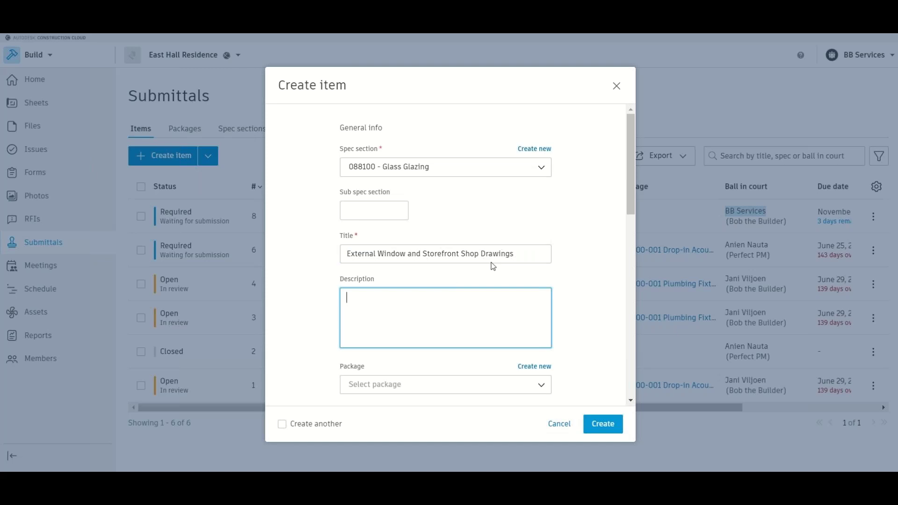
left_click_drag(520, 254, 343, 277)
key("ctrl+c")
left_click(444, 320)
key("ctrl+v")
type("for approvl")
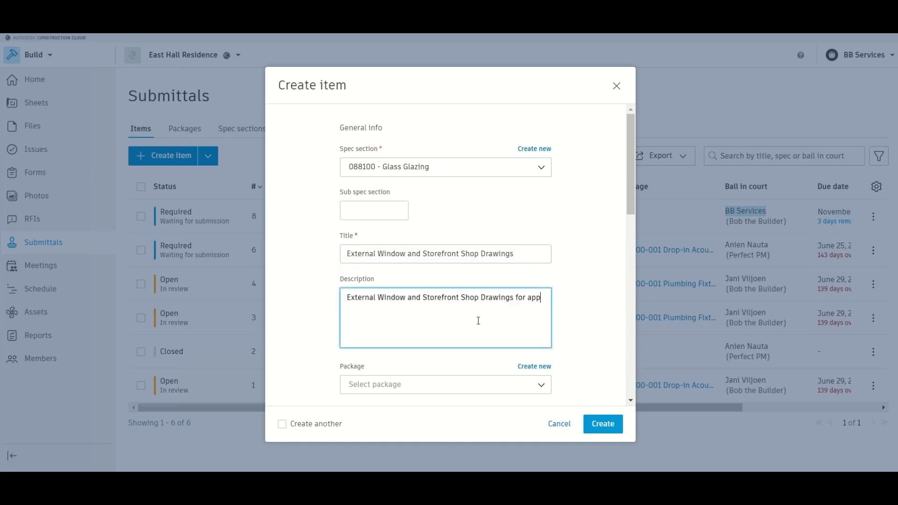
key("BackSpace")
type("al by Architect")
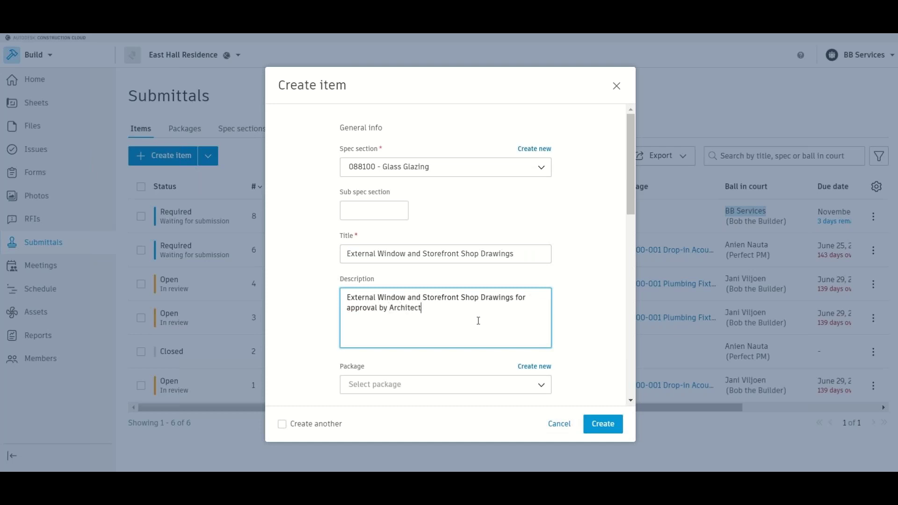
- Set the submittal type to Shop Drawings and the responsible contractor to BB Services
scroll(478, 321, "down", 2)
scroll(462, 317, "down", 1)
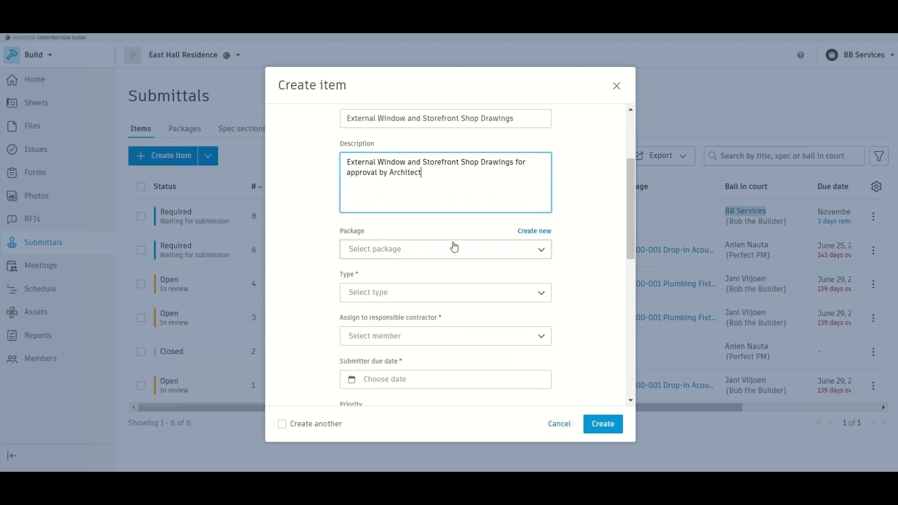
scroll(425, 279, "down", 1)
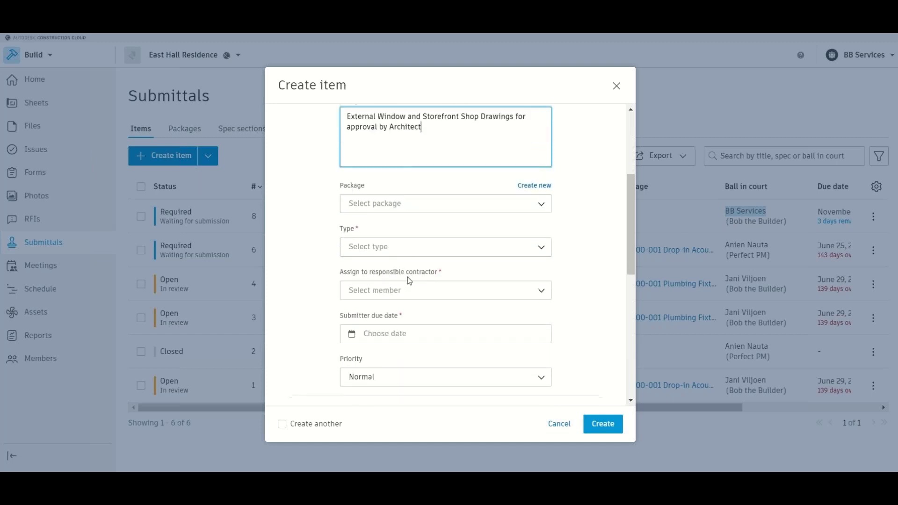
left_click(401, 251)
scroll(366, 402, "down", 3)
left_click(369, 367)
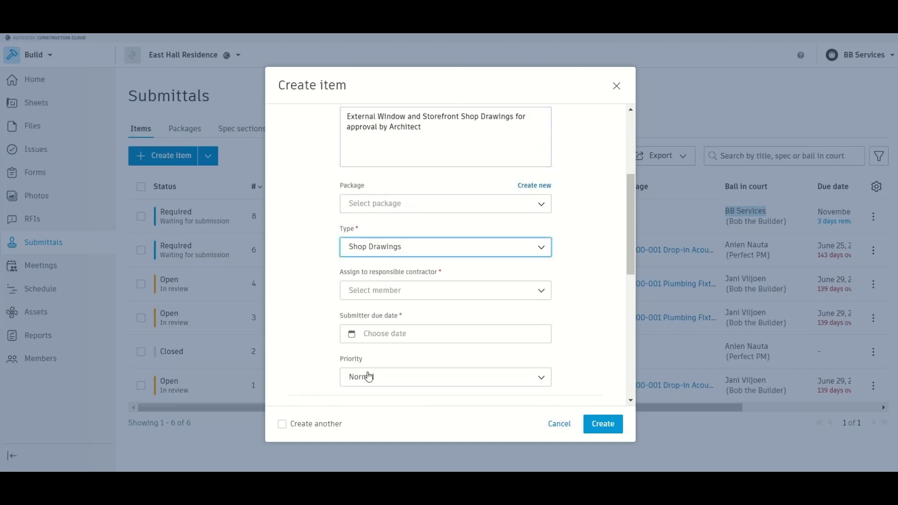
left_click(393, 293)
left_click(371, 174)
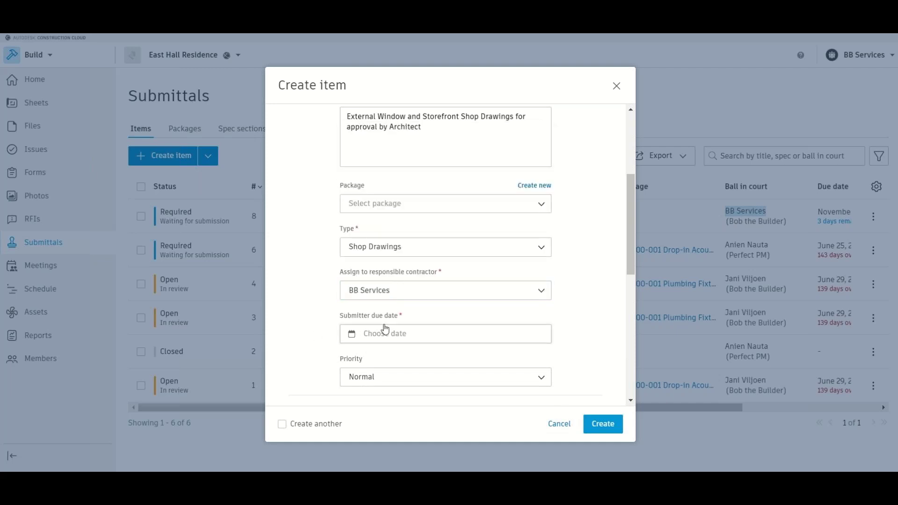
- Set the submitter due date to 17/11/2021 and the priority to High
scroll(386, 330, "down", 2)
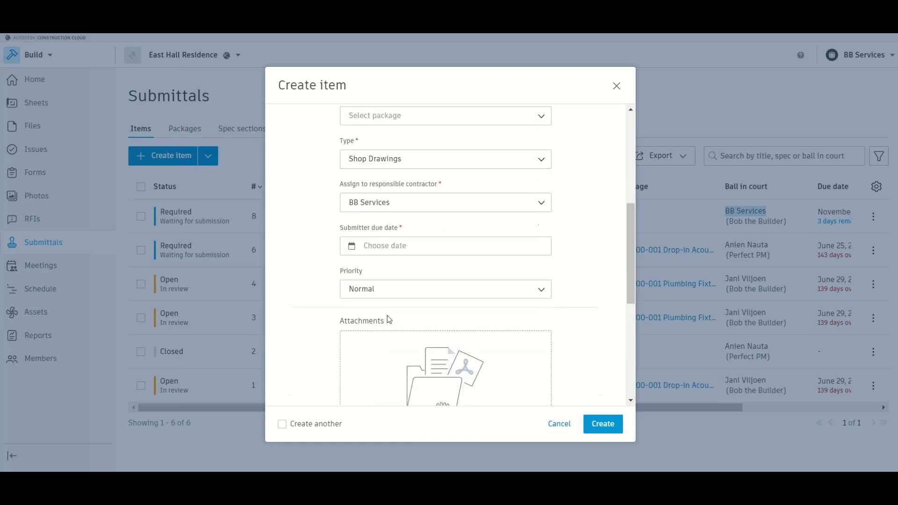
left_click(437, 245)
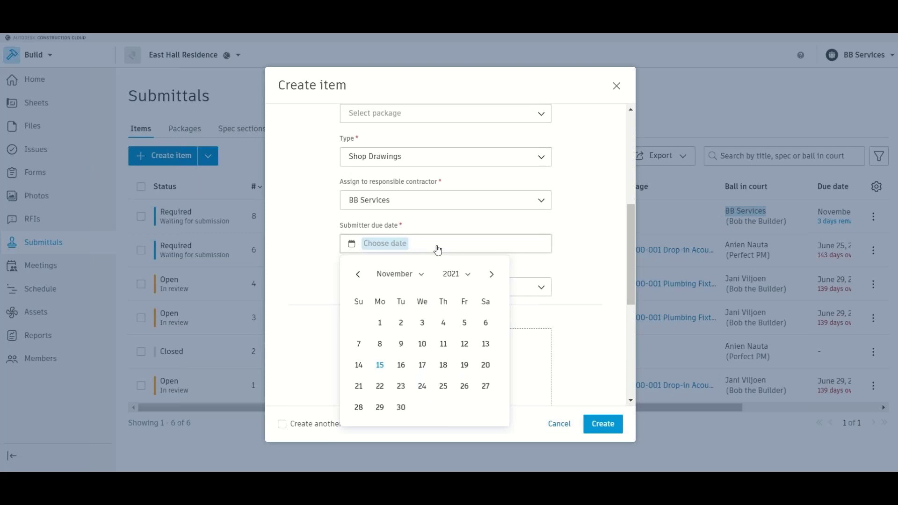
left_click(423, 366)
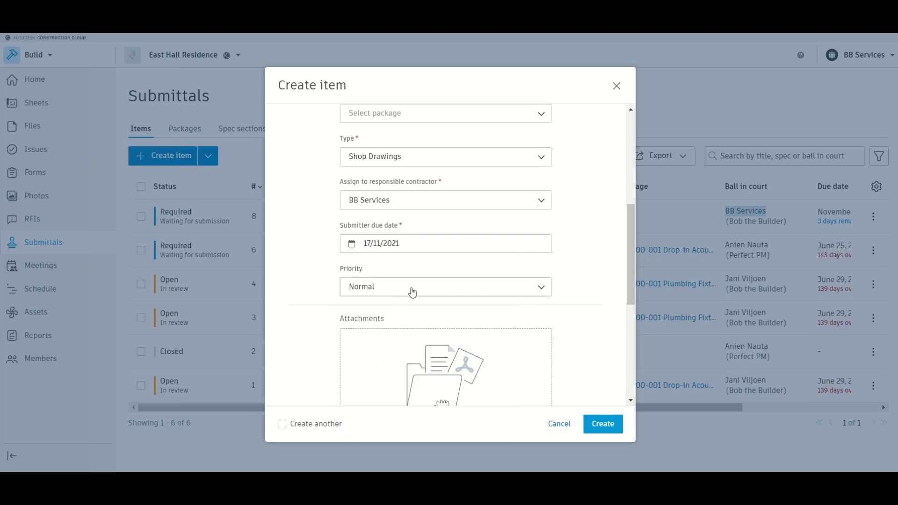
scroll(412, 292, "down", 2)
left_click(386, 198)
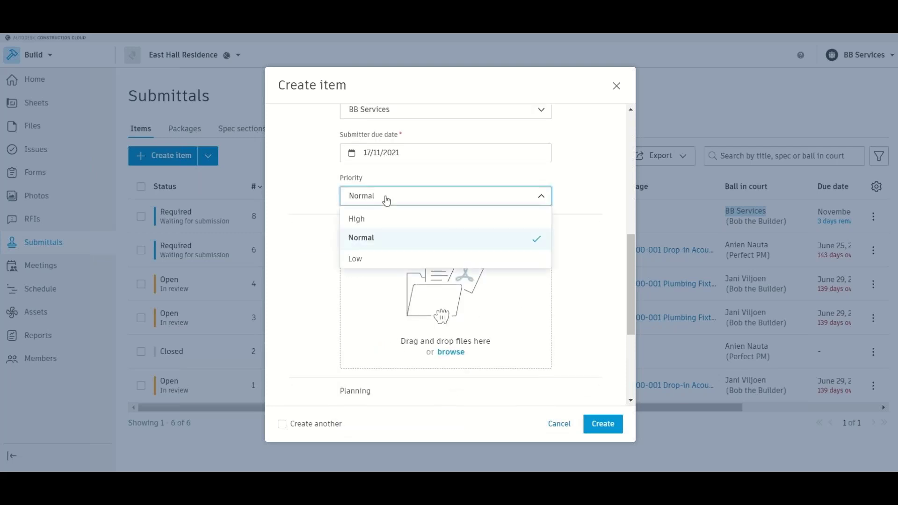
left_click(381, 221)
scroll(541, 345, "down", 1)
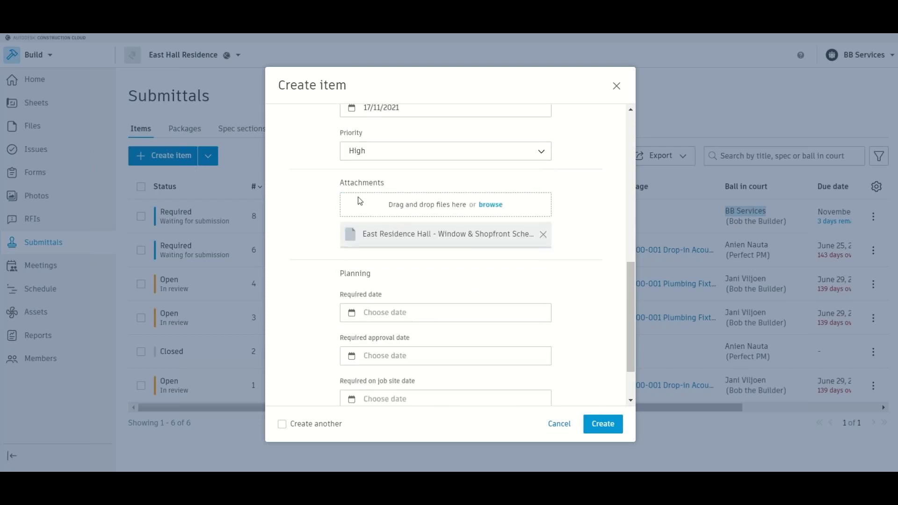
- Set required date 25/11/2021, approval date 22/11/2021, job-site date 25/11/2021, and create the item
left_click(442, 318)
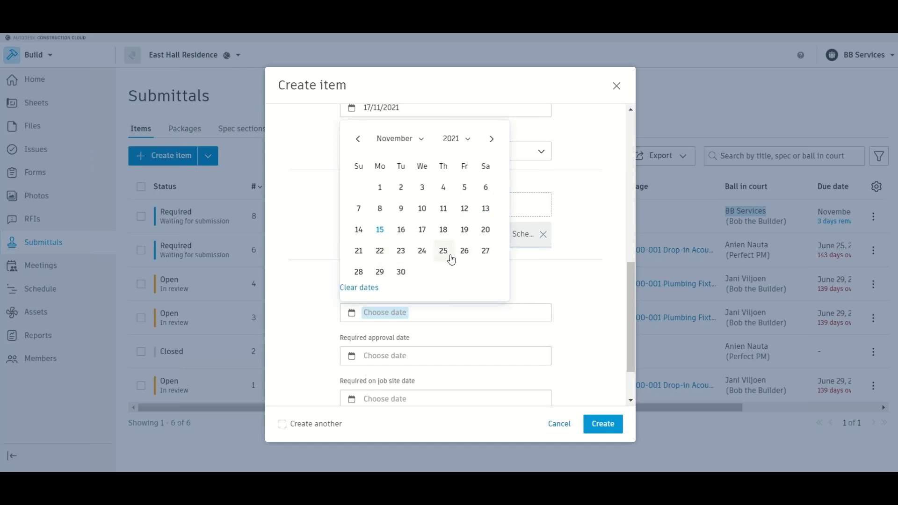
left_click(443, 252)
left_click(449, 356)
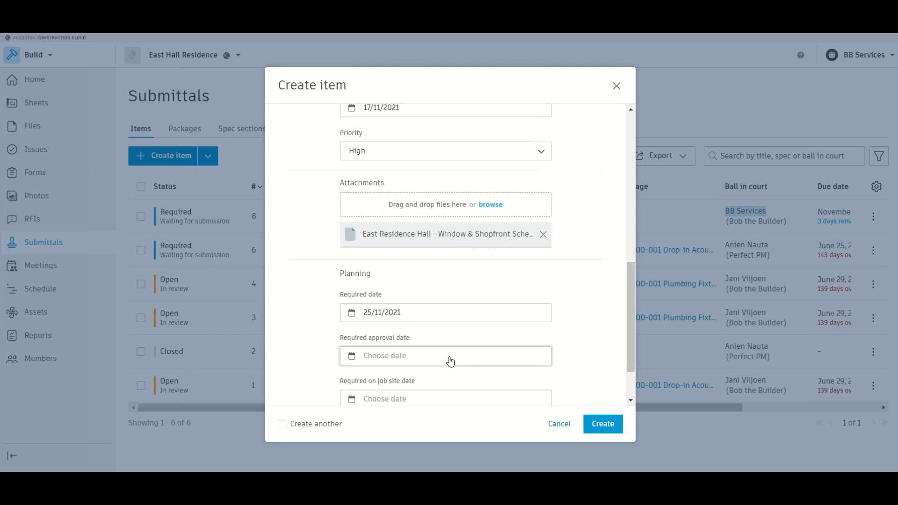
left_click(380, 294)
scroll(447, 385, "down", 1)
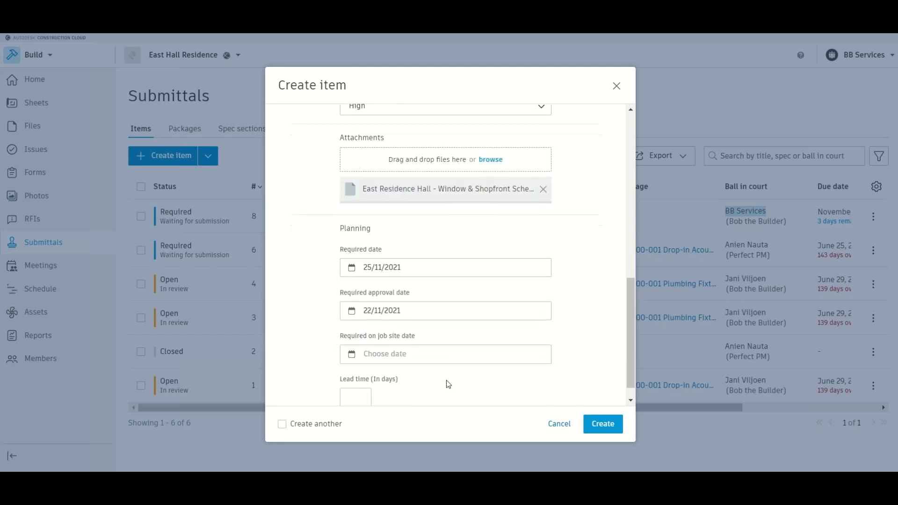
left_click(428, 361)
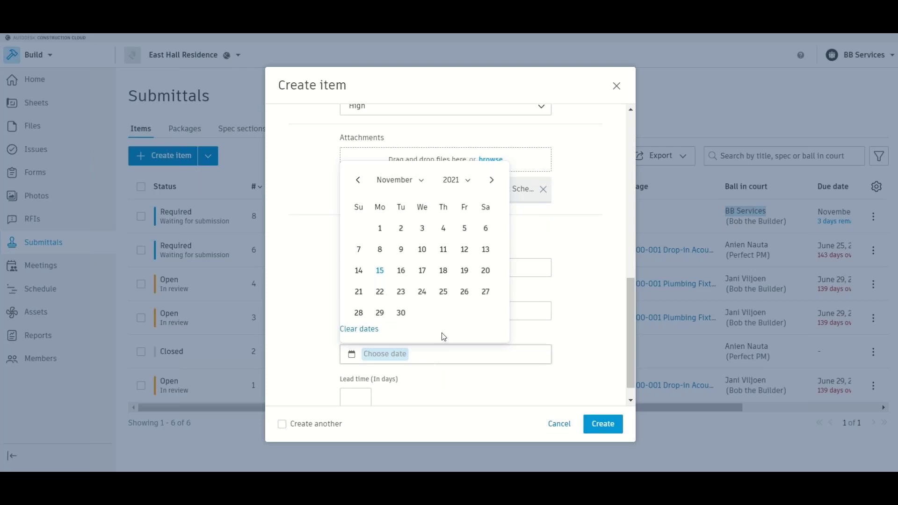
left_click(442, 294)
scroll(435, 398, "down", 1)
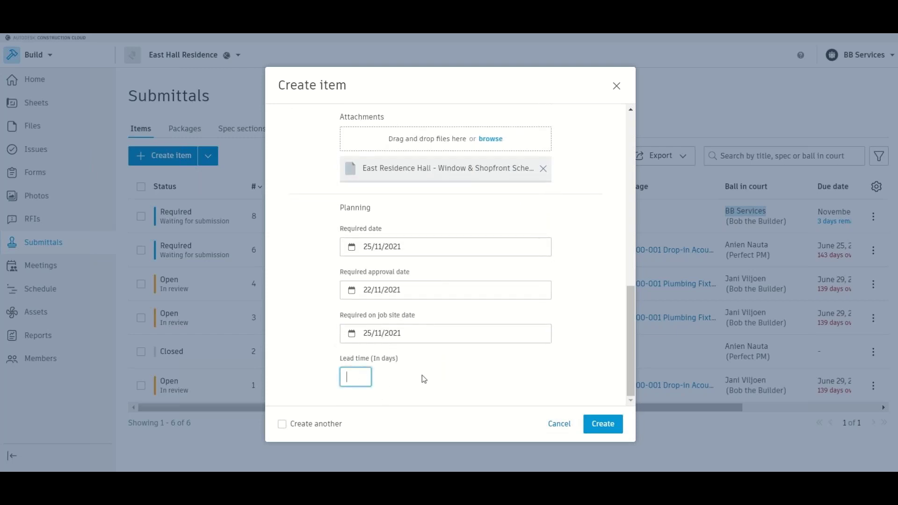
left_click(601, 426)
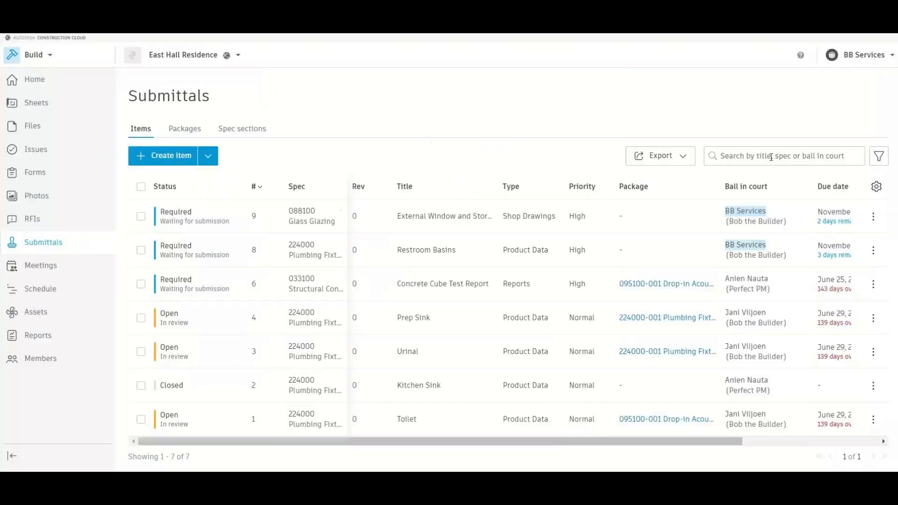
- Open submittal #9 and look through its detail page, including the Add references options
left_click(750, 231)
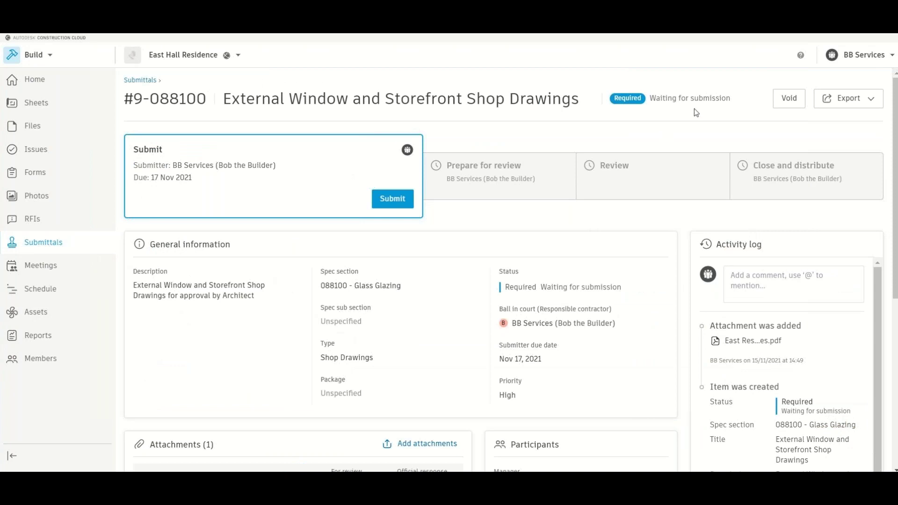
scroll(570, 211, "down", 3)
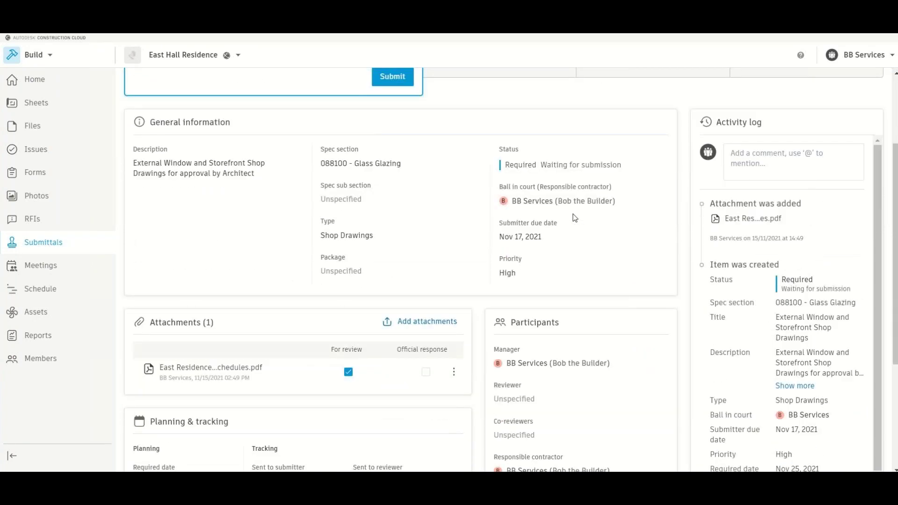
scroll(566, 287, "down", 3)
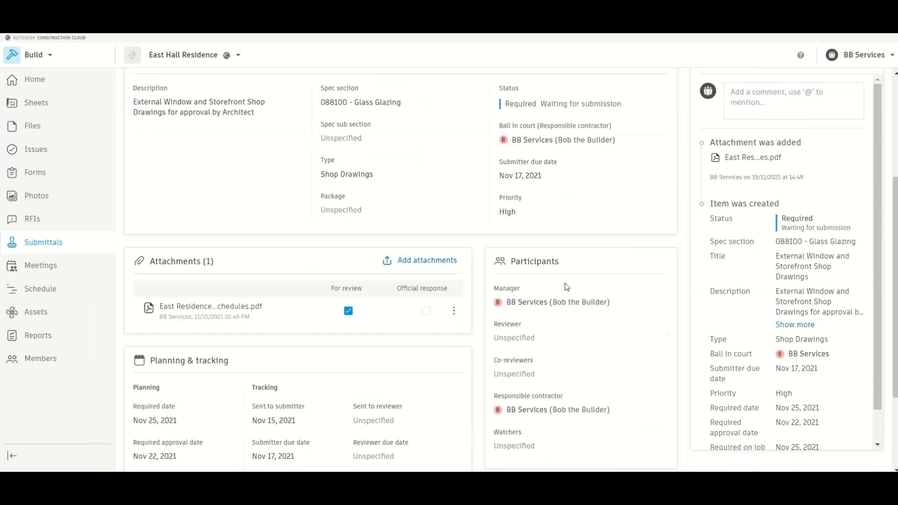
scroll(566, 287, "down", 2)
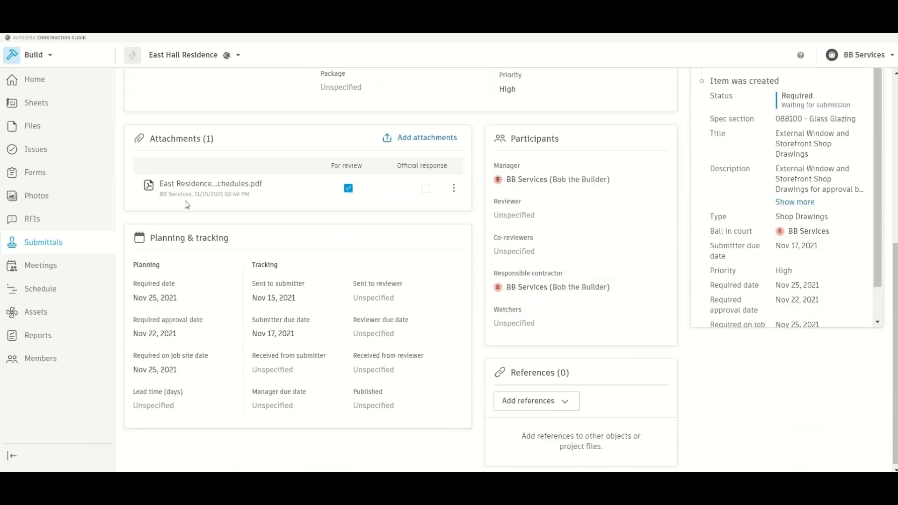
scroll(460, 333, "down", 1)
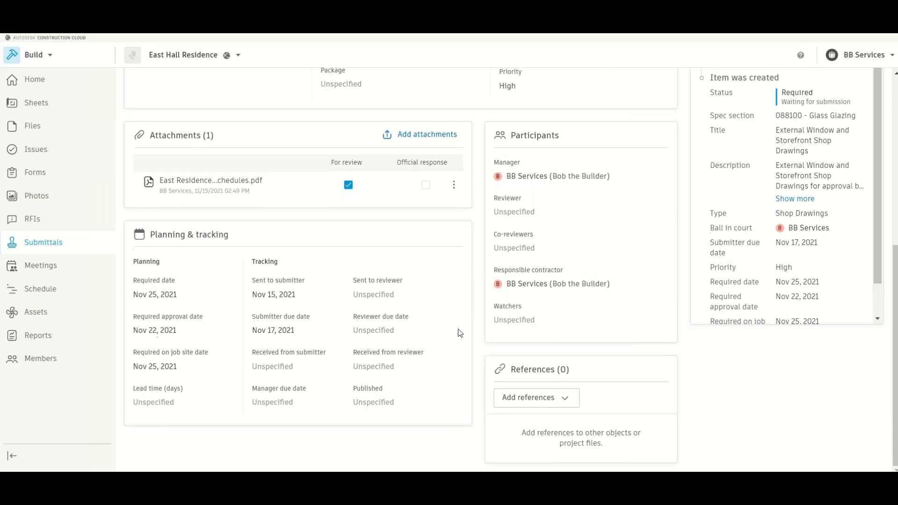
left_click(564, 400)
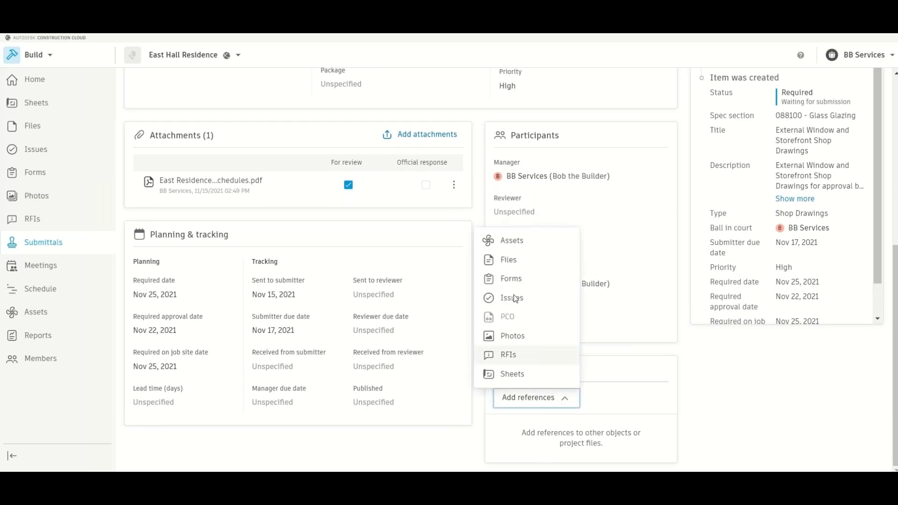
left_click(611, 255)
scroll(612, 255, "up", 6)
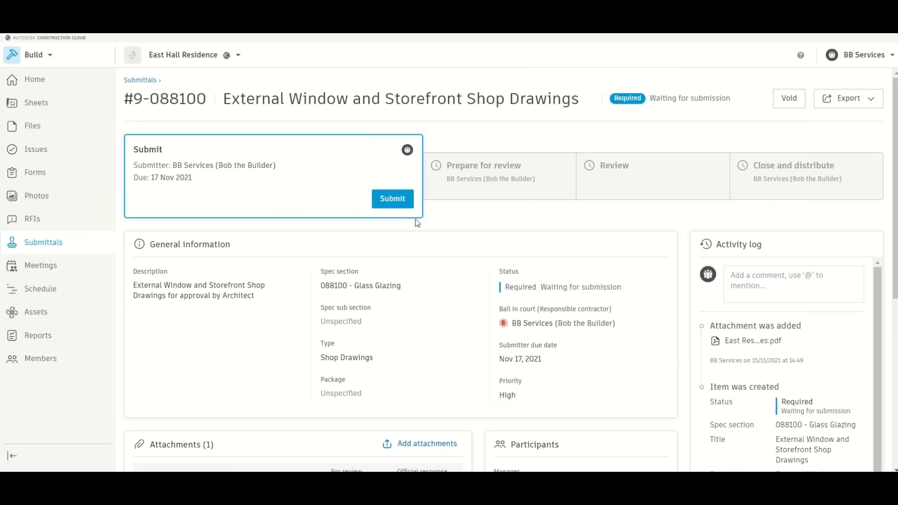
left_click(396, 201)
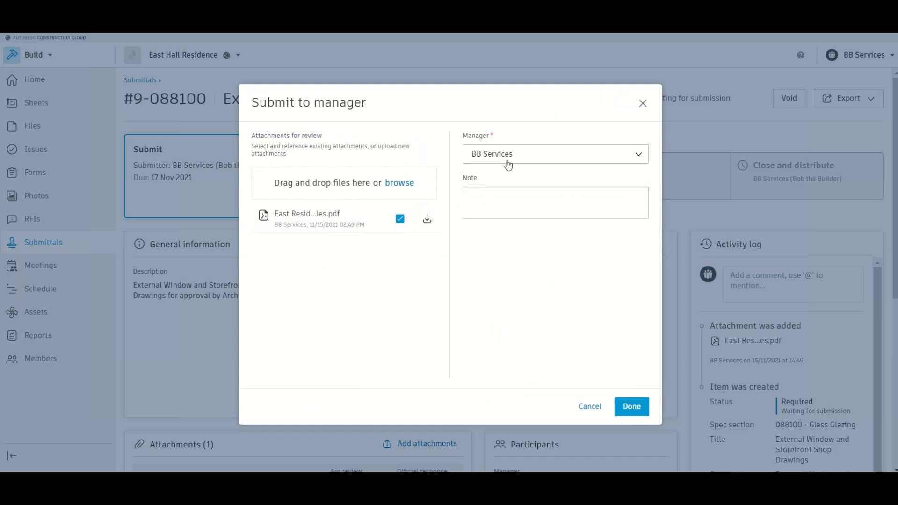
- Submit to the manager with the note 'External Window and Storefront Shop drawings for approval'
left_click(521, 196)
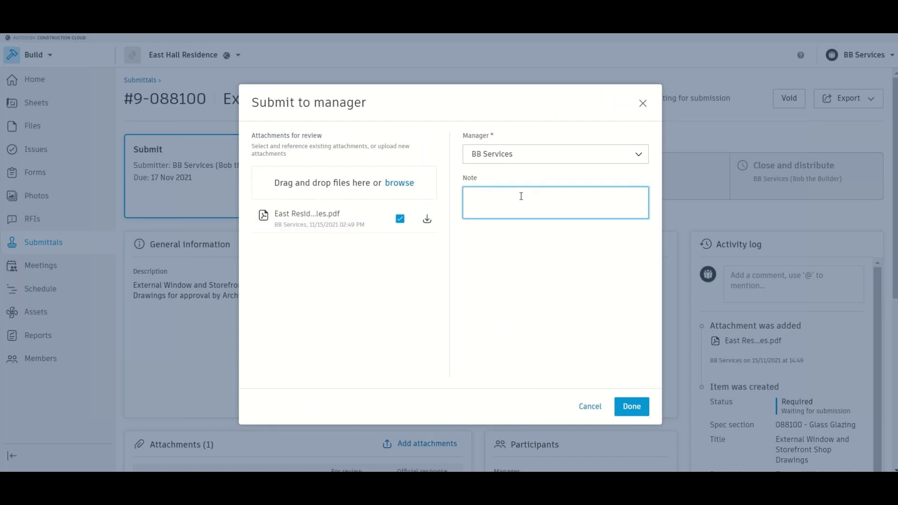
type("External Window and St")
type("ore")
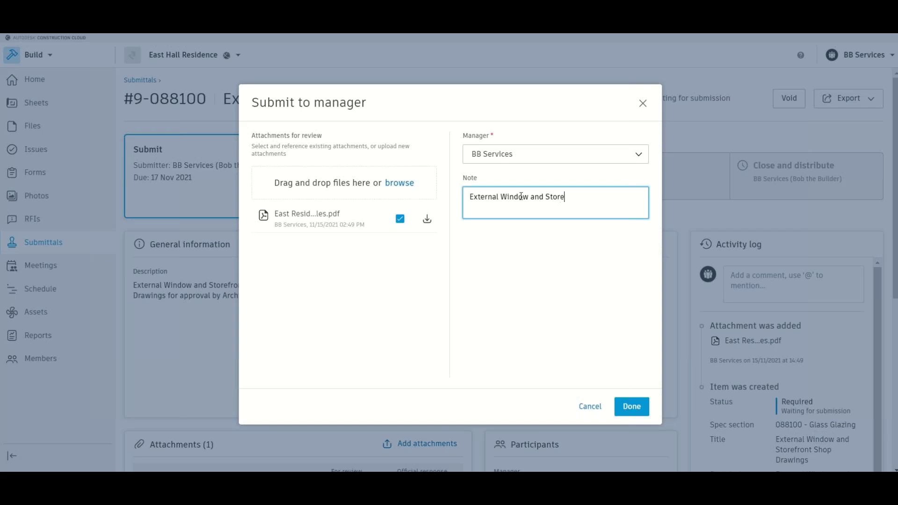
type("front Shop drawings for approva")
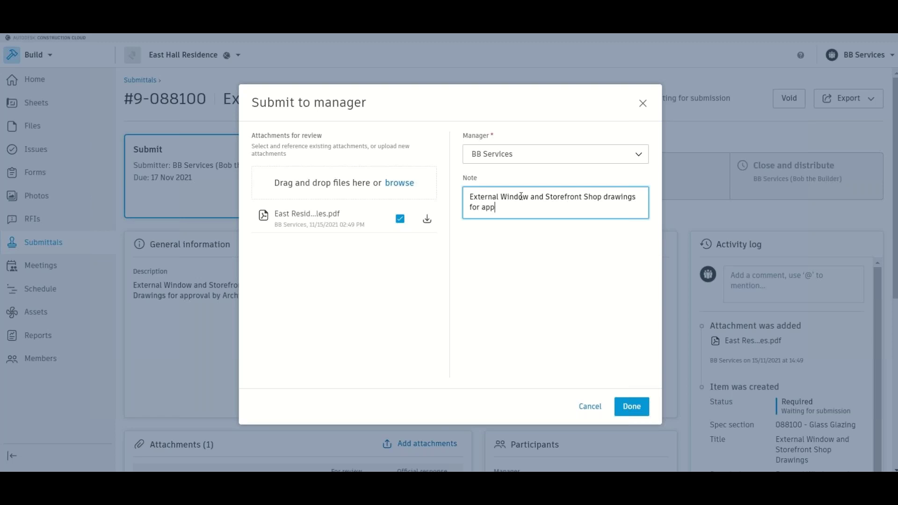
type("l")
left_click(643, 413)
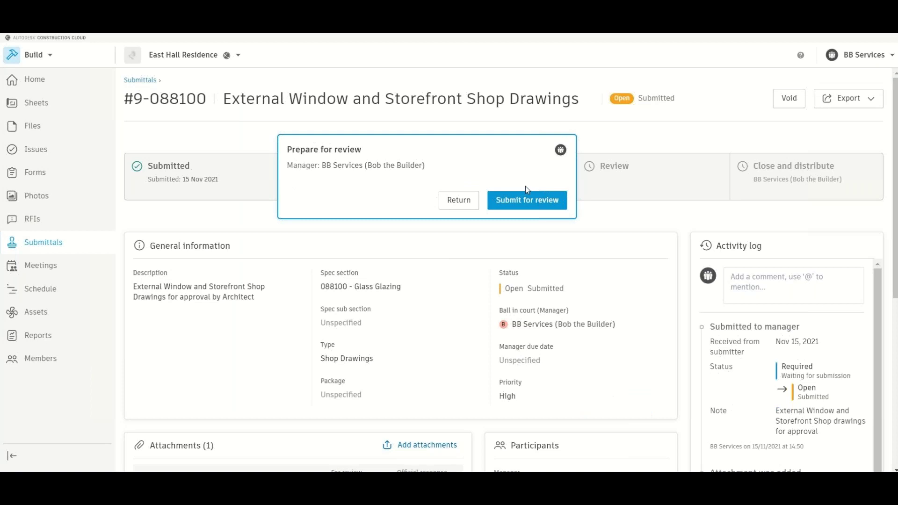
left_click(531, 204)
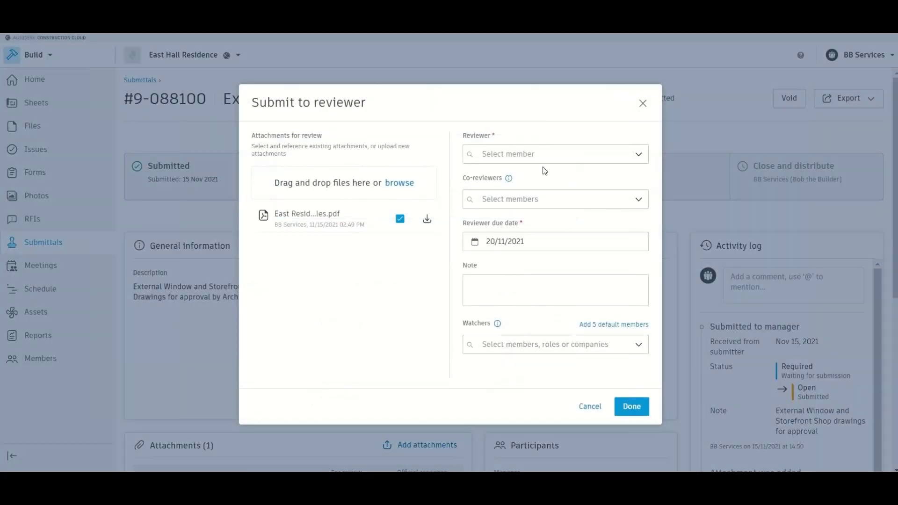
- Make the A+ Architects member reviewer, noting to review and approve the window and storefront drawings asap
left_click(539, 156)
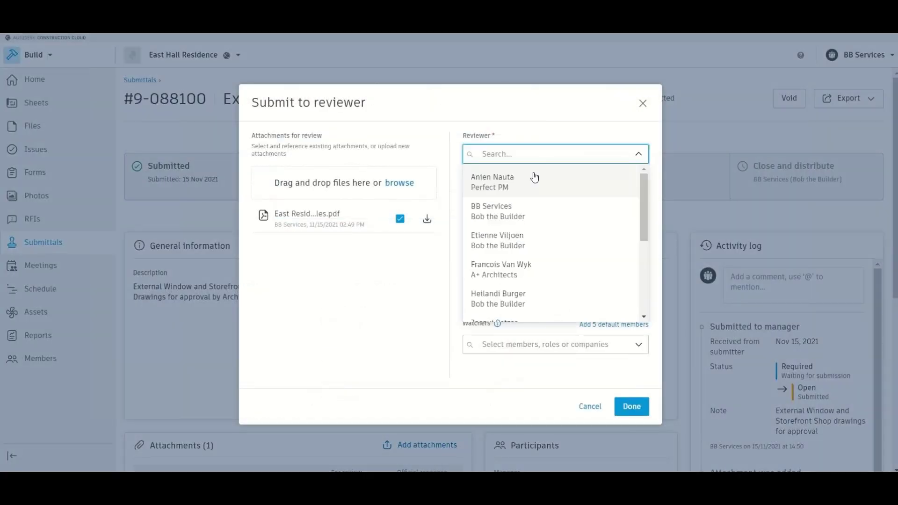
left_click(509, 274)
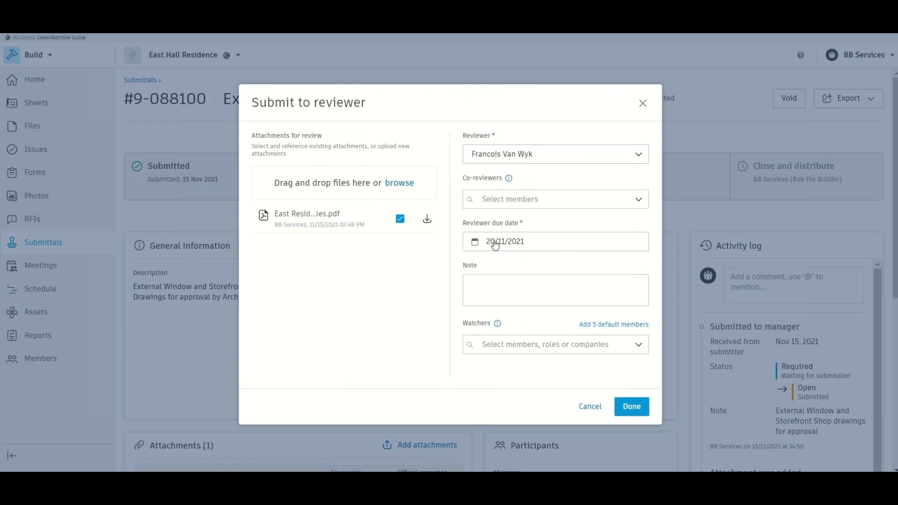
left_click(499, 289)
type("Please r")
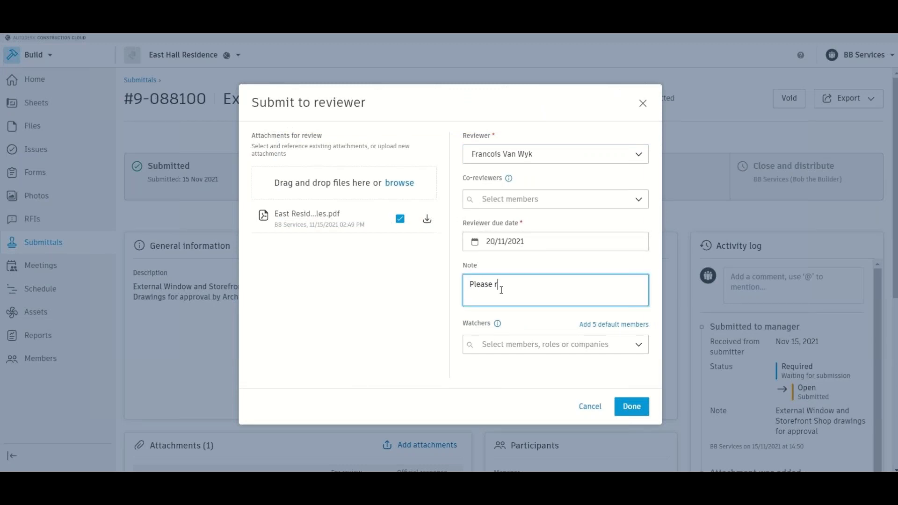
type("eview and approve attached ")
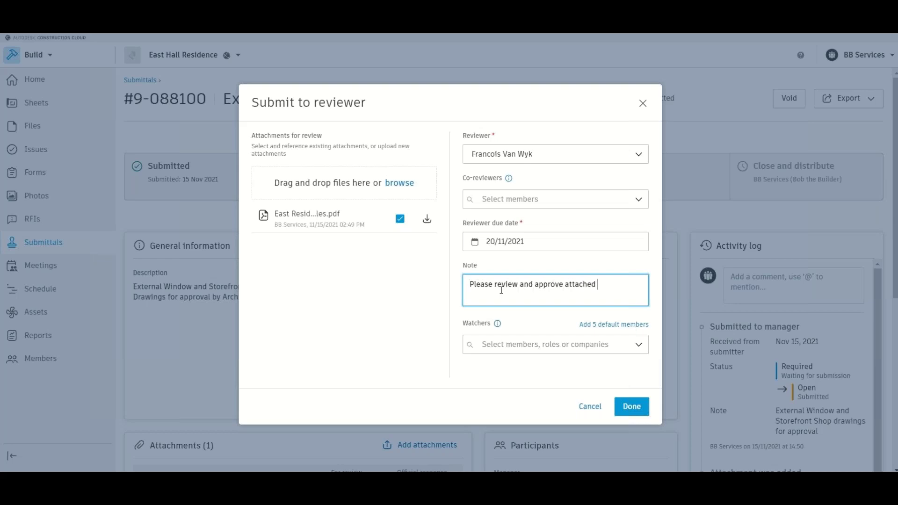
type("shop drawings for external windows ans")
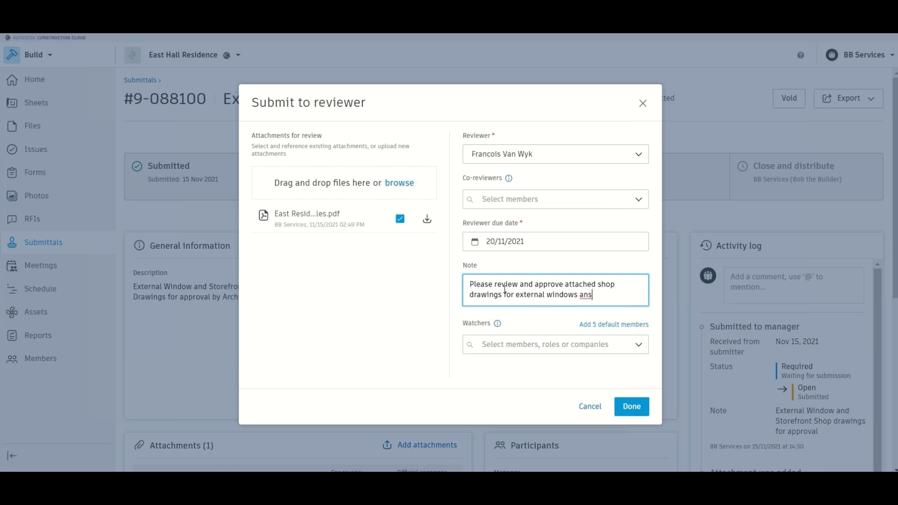
key("BackSpace")
type("d storefronts and")
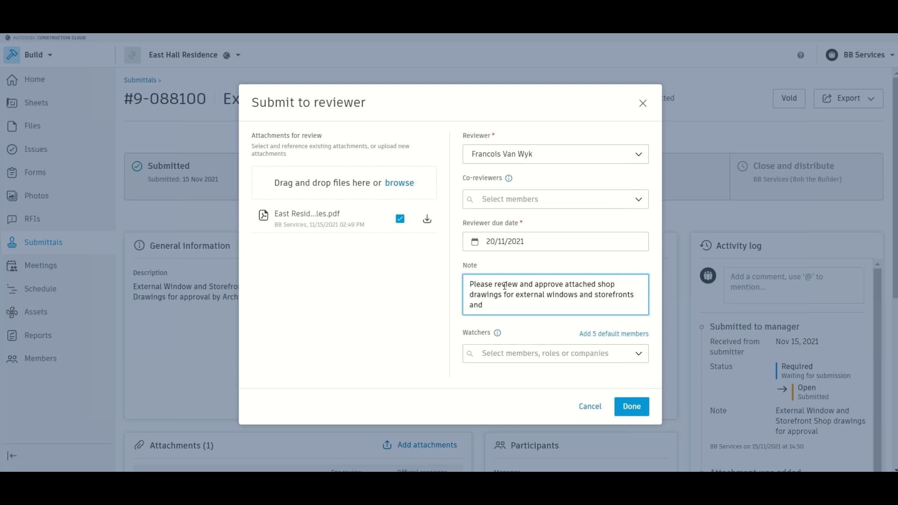
key("BackSpace")
key("BackSpace")
key("BackSpace")
key("BackSpace")
type("asap.")
- Add the Perfect PM member as a watcher and send the submittal to the reviewer
left_click(548, 361)
left_click(552, 226)
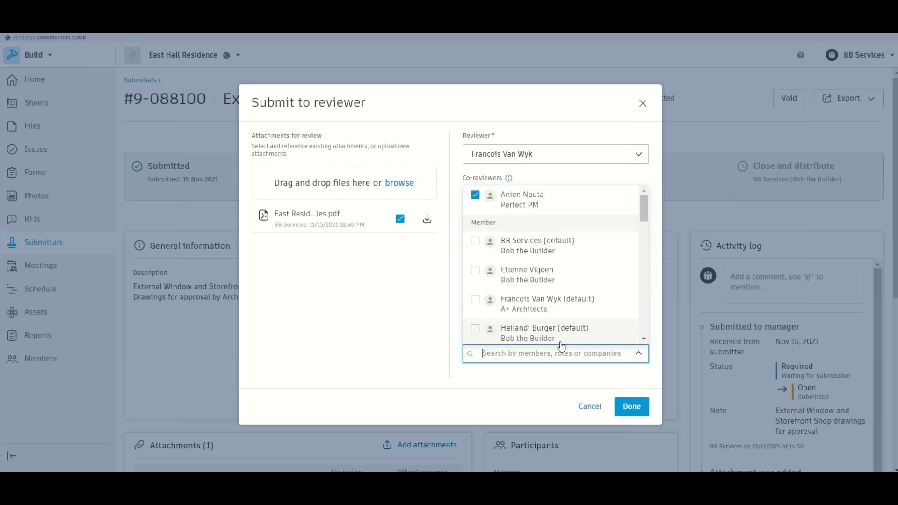
left_click(397, 318)
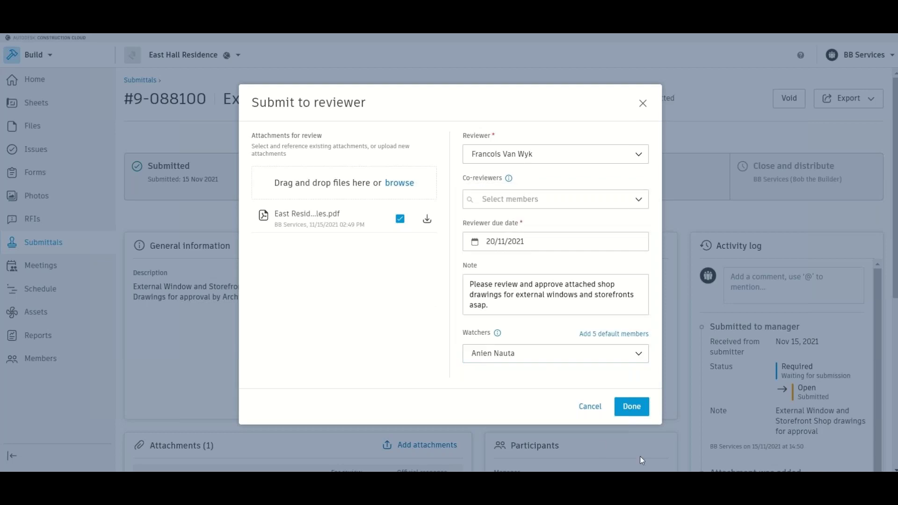
left_click(639, 410)
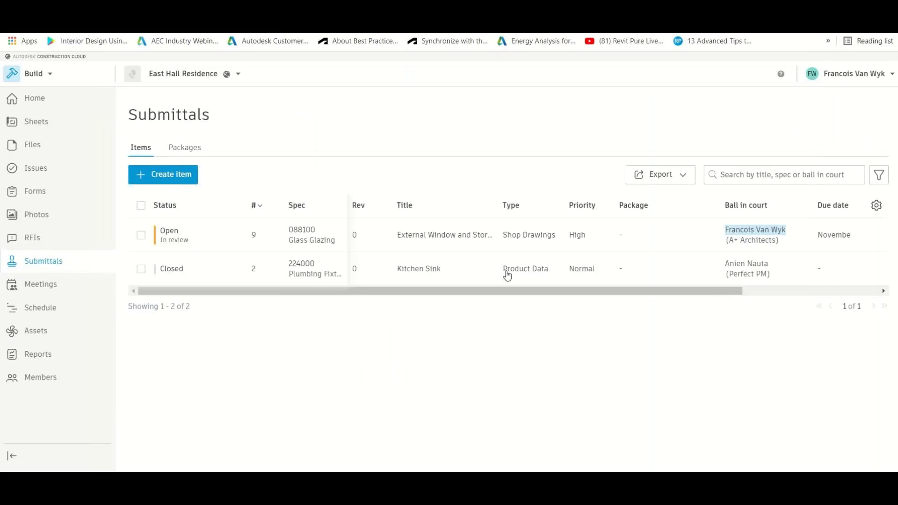
- As reviewer, open submittal #9 and mark its PDF attachment as the official response
left_click(411, 268)
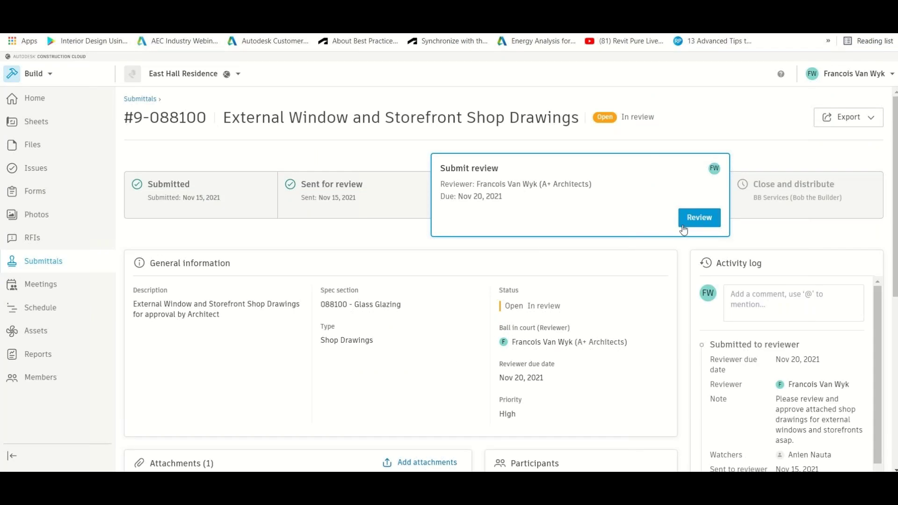
scroll(606, 331, "down", 5)
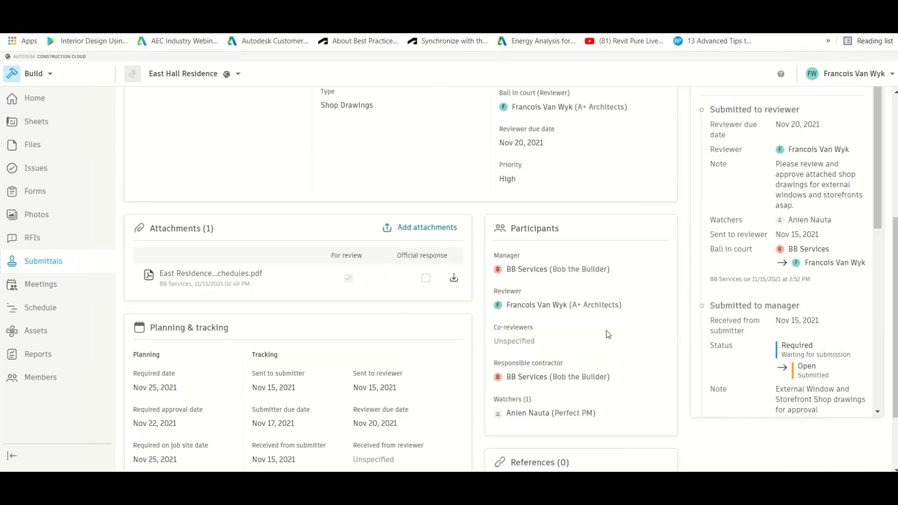
left_click(425, 278)
scroll(492, 282, "up", 2)
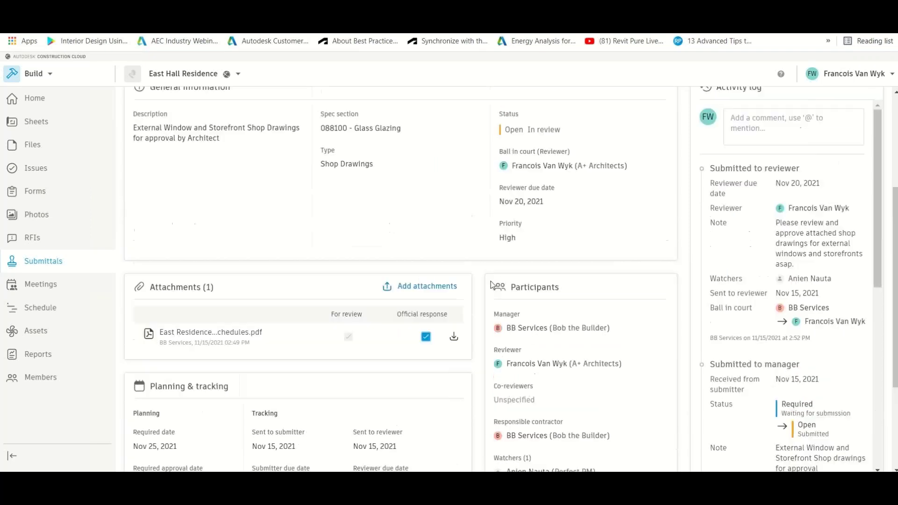